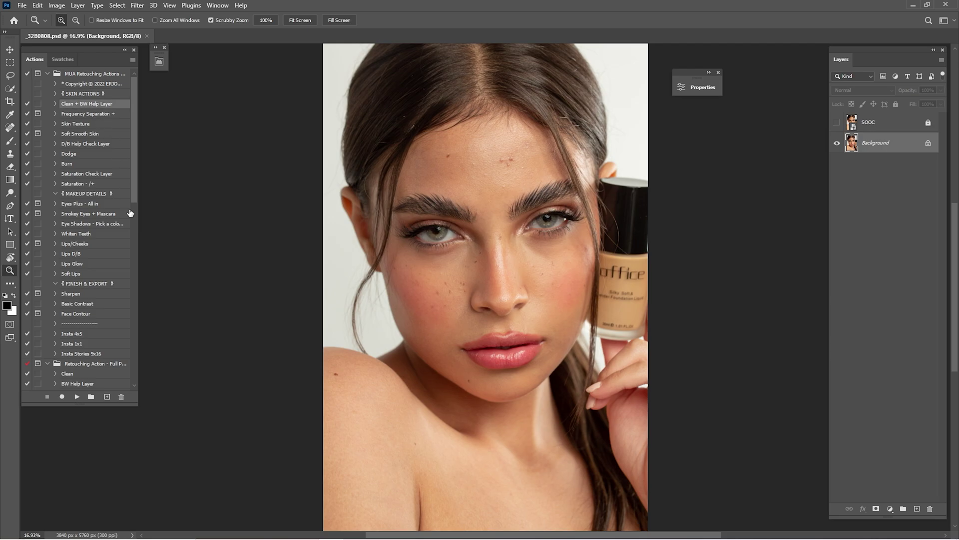
Run the Clean + BW Help Layer action, hide the Black & White 1 layer and select the clean layer
left_click(77, 395)
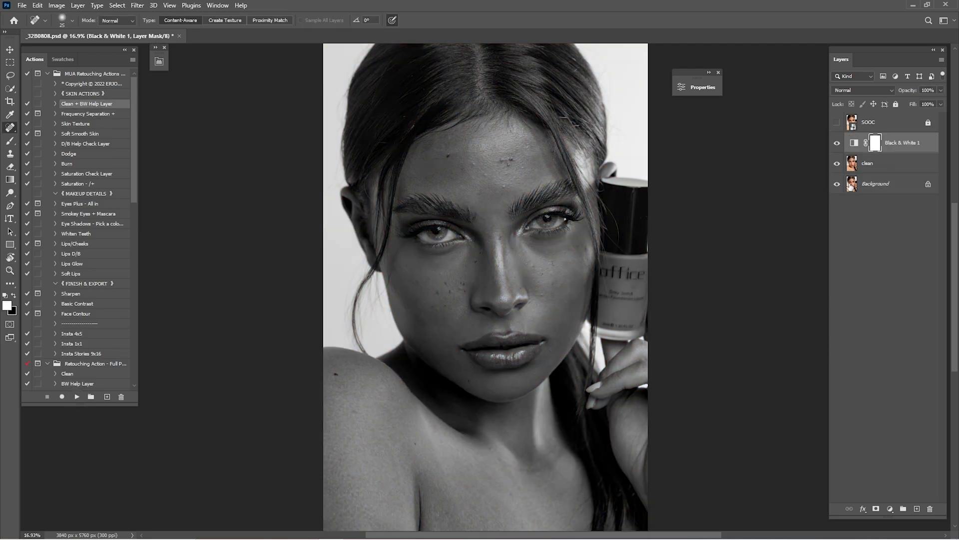
left_click(885, 170)
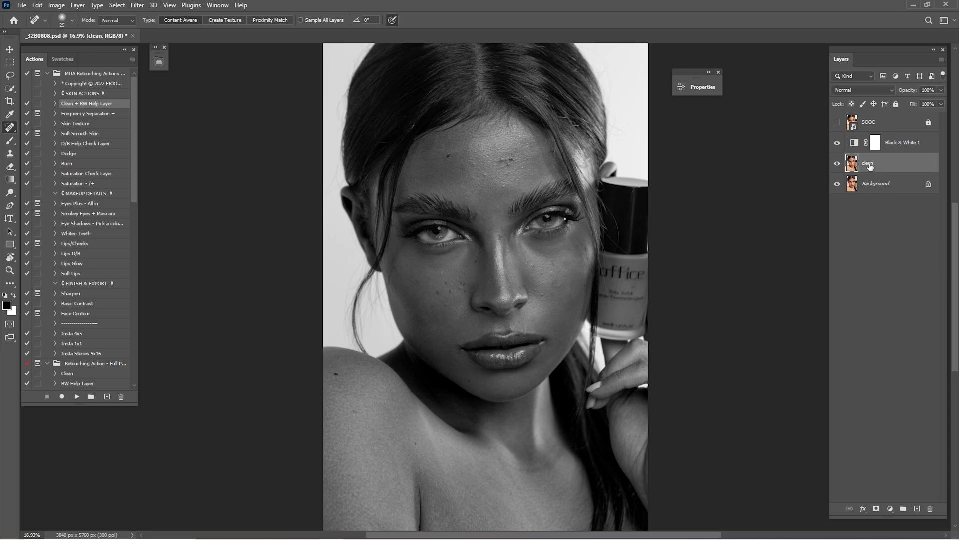
left_click(897, 146)
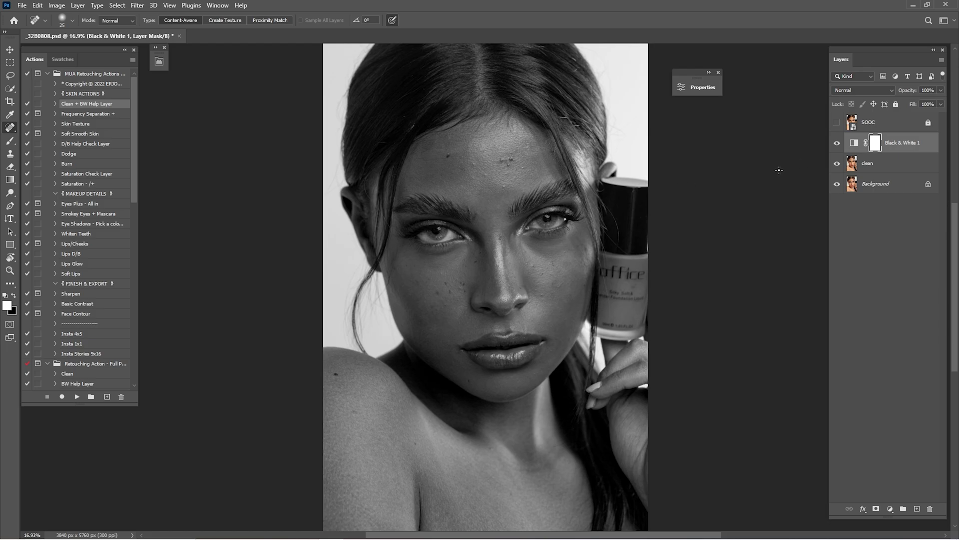
left_click(837, 143)
left_click(867, 164)
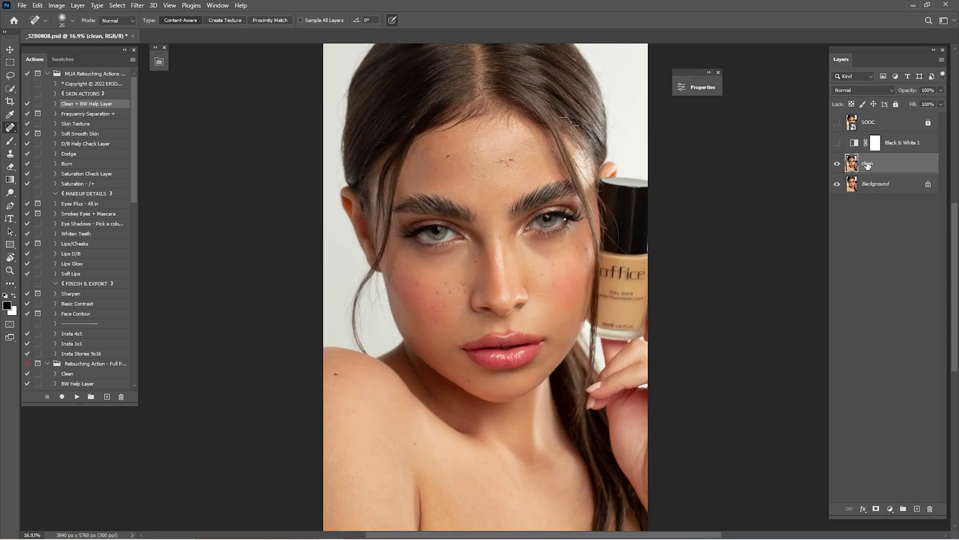
Remove the light flecks and stray strands from the dark hair above the left temple with the Spot Healing Brush
right_click(11, 127)
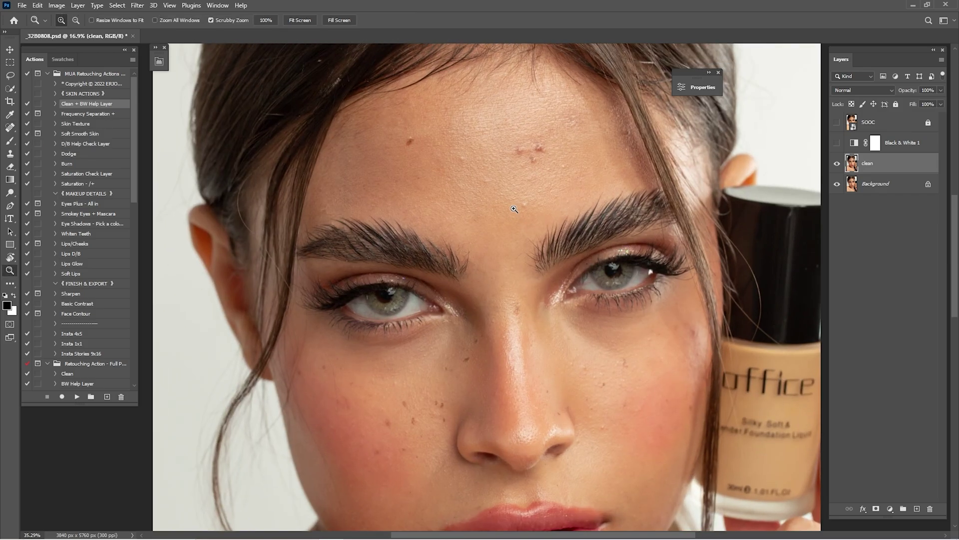
left_click_drag(516, 210, 635, 337)
left_click(436, 211)
key("j")
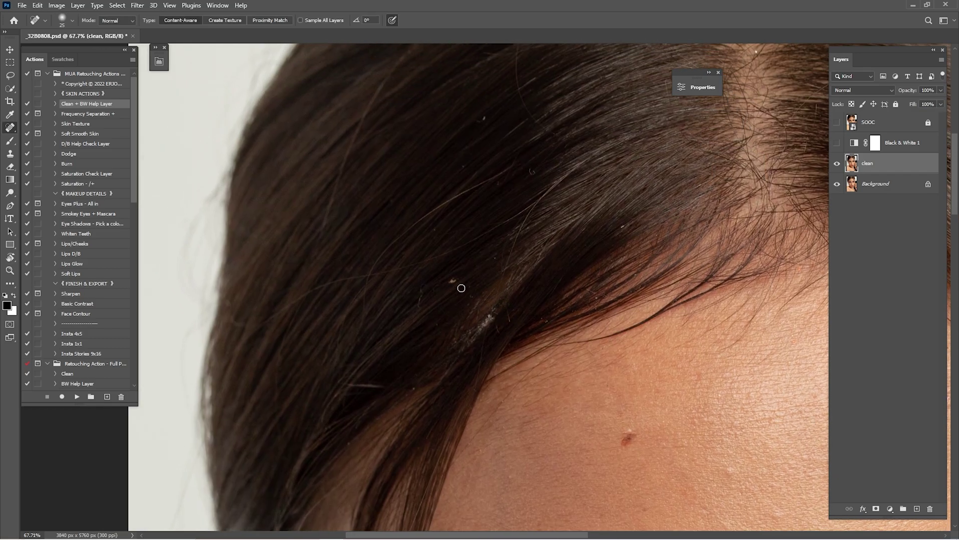
left_click_drag(525, 230, 513, 284)
mouse_move(496, 319)
left_mouse_down()
mouse_move(514, 268)
mouse_move(550, 229)
left_mouse_up()
left_click_drag(476, 286, 588, 224)
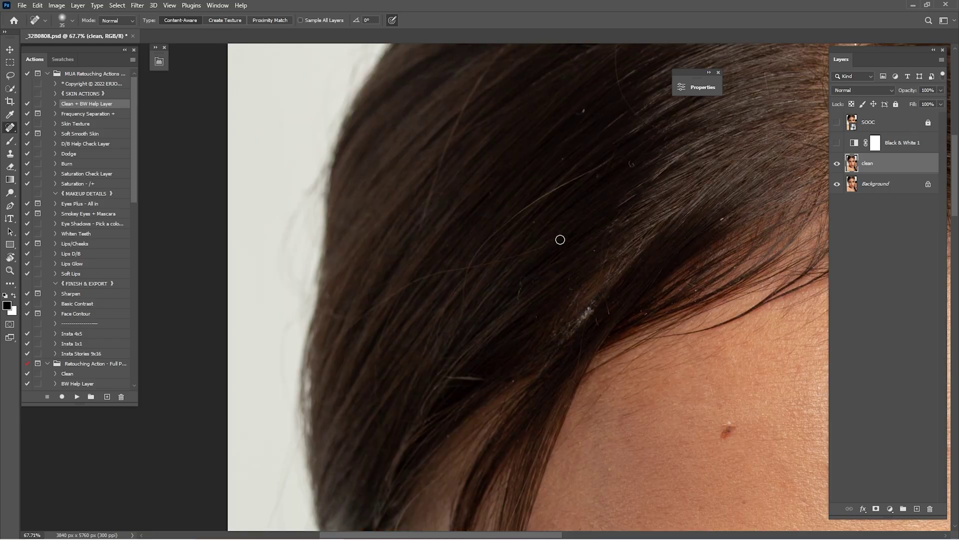
scroll(490, 262, "left", 1)
scroll(490, 261, "down", 1)
mouse_move(541, 231)
left_mouse_down()
mouse_move(470, 374)
mouse_move(563, 155)
left_mouse_up()
left_click_drag(597, 200, 479, 239)
mouse_move(750, 295)
left_mouse_down()
mouse_move(469, 325)
mouse_move(700, 350)
left_mouse_up()
left_click_drag(490, 275, 519, 276)
Heal the stray hairs and flecks around the central parting and the hair on its right side
left_click_drag(749, 200, 446, 395)
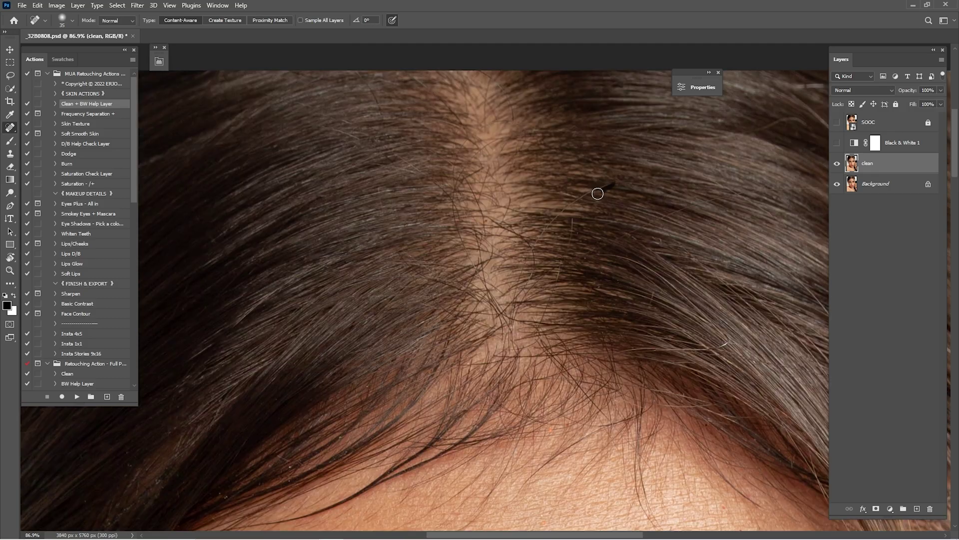
left_click_drag(710, 225, 300, 202)
left_click_drag(494, 304, 538, 97)
left_click_drag(558, 254, 590, 263)
left_click_drag(487, 146, 560, 198)
key("shift+j")
left_click_drag(565, 261, 580, 316)
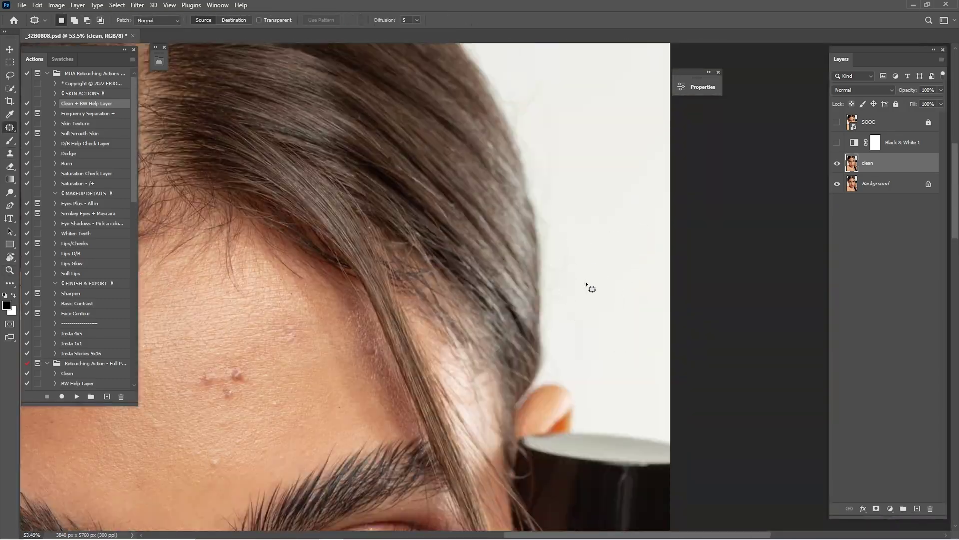
Compare the whole portrait with and without the clean layer's hair retouching
key("s")
key("ctrl+0")
left_click(837, 166)
left_click(837, 163)
left_click(837, 163)
left_click(836, 164)
left_click(832, 167)
left_click(833, 167)
left_click(833, 167)
left_click(833, 167)
Duplicate the clean layer and open the copy in the Liquify filter
left_click_drag(870, 169, 917, 508)
left_click(137, 5)
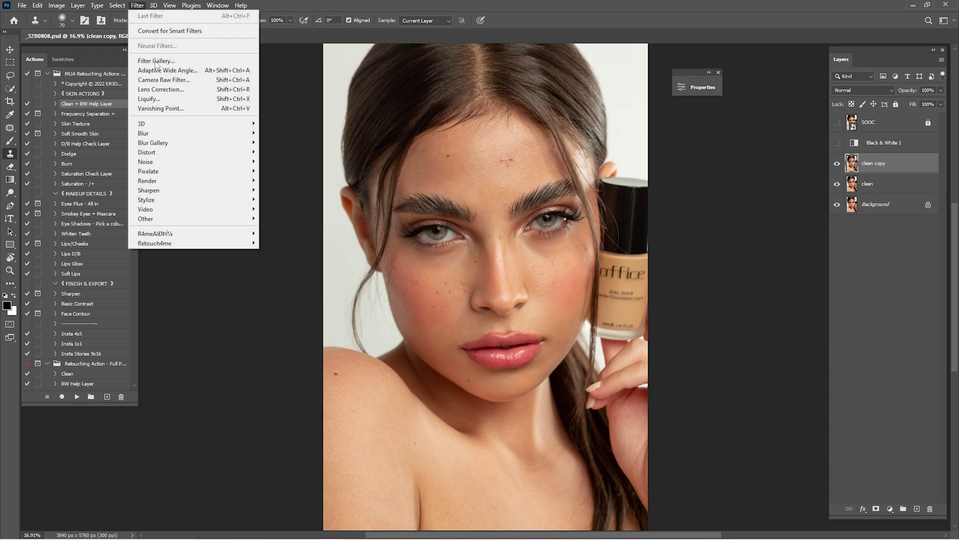
left_click(150, 98)
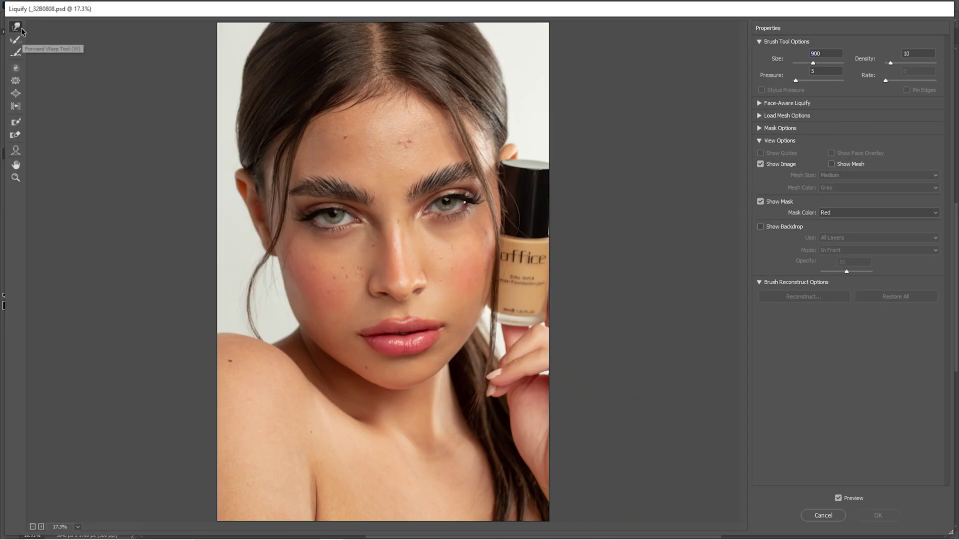
Reshape the hair outline on both sides of the head with the Forward Warp tool and apply the Liquify changes
key("bracketright")
key("bracketright")
mouse_move(251, 93)
left_mouse_down()
mouse_move(234, 98)
mouse_move(253, 96)
left_mouse_up()
left_click_drag(276, 45, 267, 36)
left_click_drag(476, 43, 505, 45)
left_click_drag(497, 95, 508, 96)
key("bracketright")
mouse_move(247, 109)
left_mouse_down()
mouse_move(234, 109)
mouse_move(259, 75)
left_mouse_up()
key("bracketleft")
key("bracketleft")
key("bracketleft")
key("bracketleft")
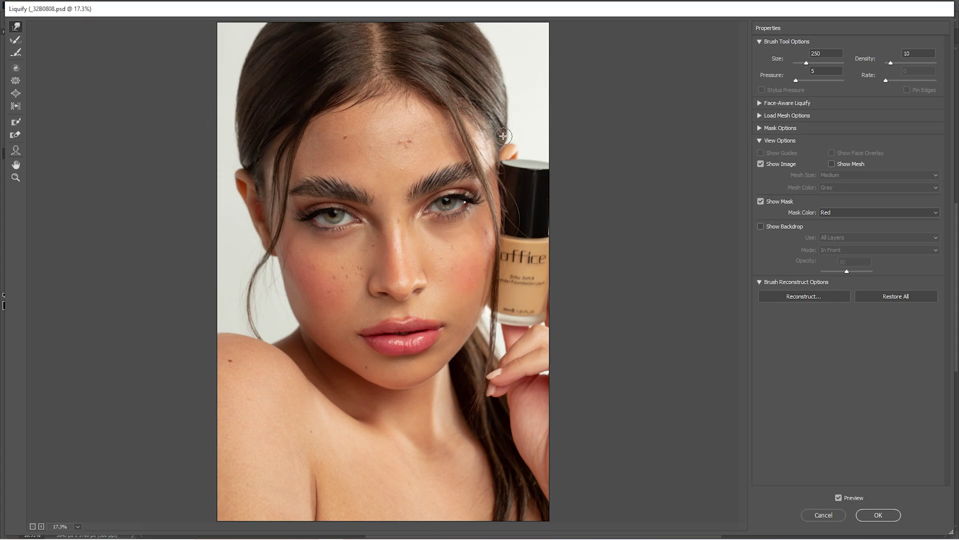
left_click(879, 516)
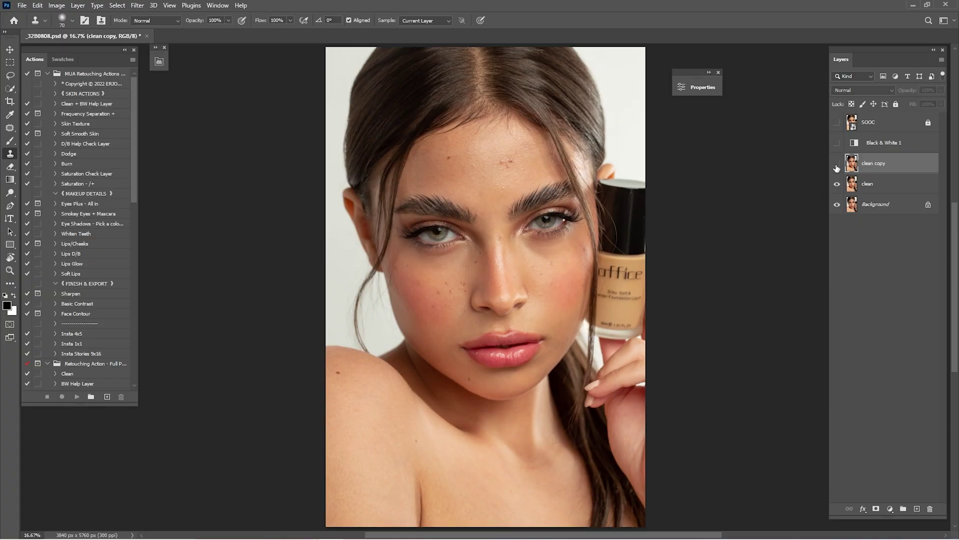
Compare the portrait with and without the liquified copy and merge it with the clean layer
left_click(837, 165)
left_click(837, 164)
left_click(837, 164)
left_click(837, 165)
left_click(871, 183, "shift")
right_click(874, 166)
left_click(763, 412)
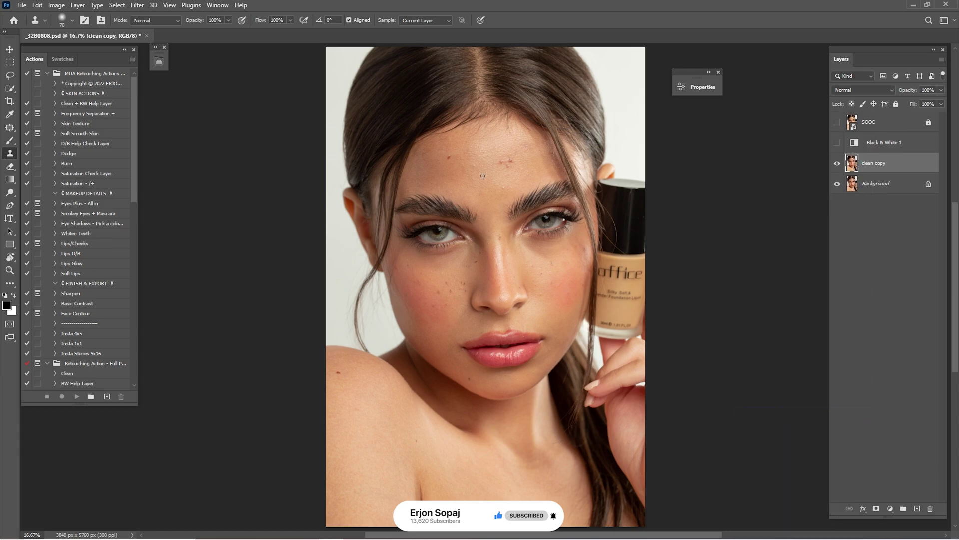
Run the Frequency Separation + action with a Gaussian Blur radius of 16 pixels
key("z")
left_click_drag(467, 167, 523, 187)
left_click_drag(533, 251, 459, 220)
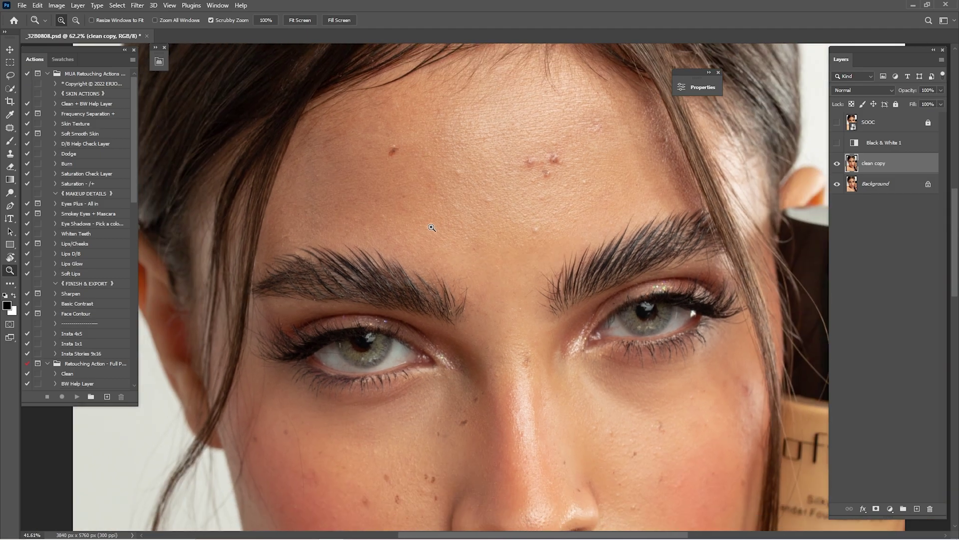
left_click(74, 114)
left_click(77, 396)
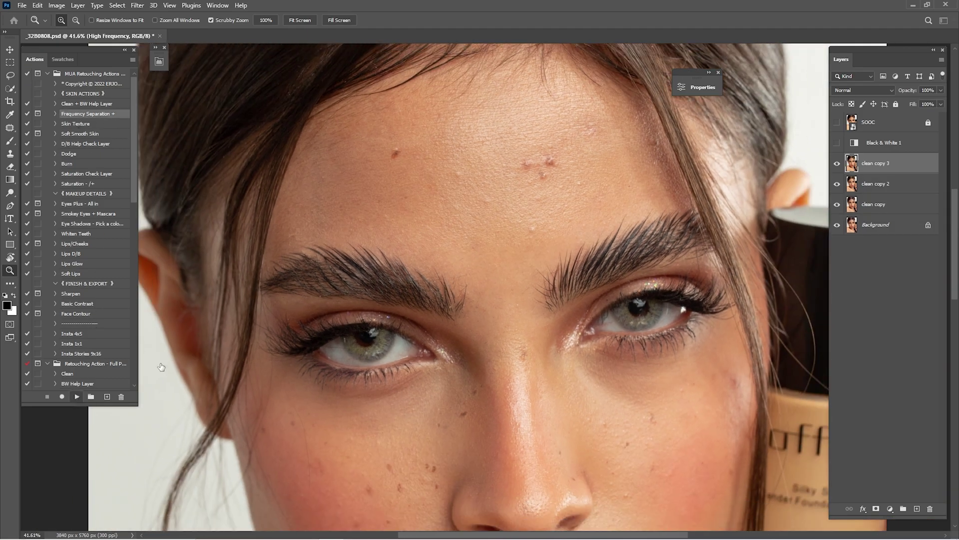
left_click(698, 230)
left_click(698, 231)
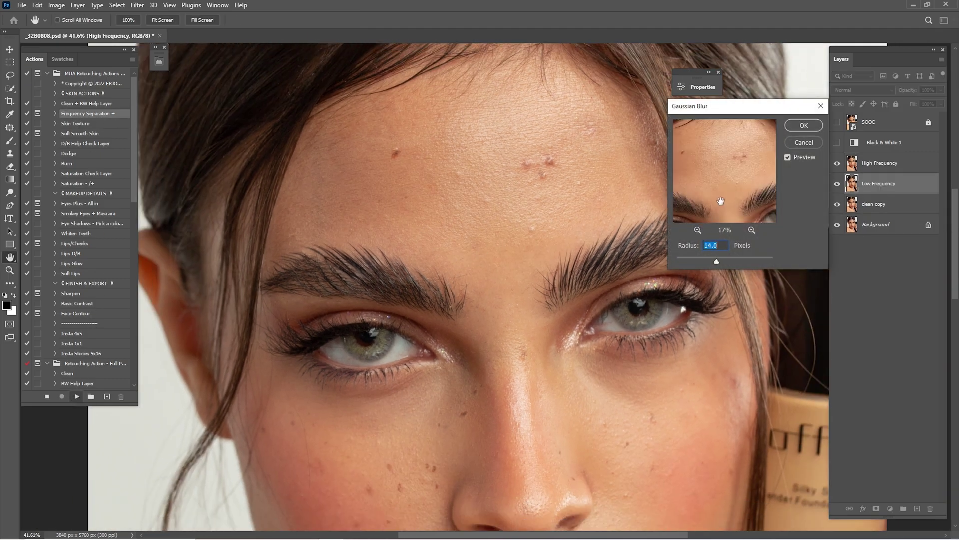
type("16")
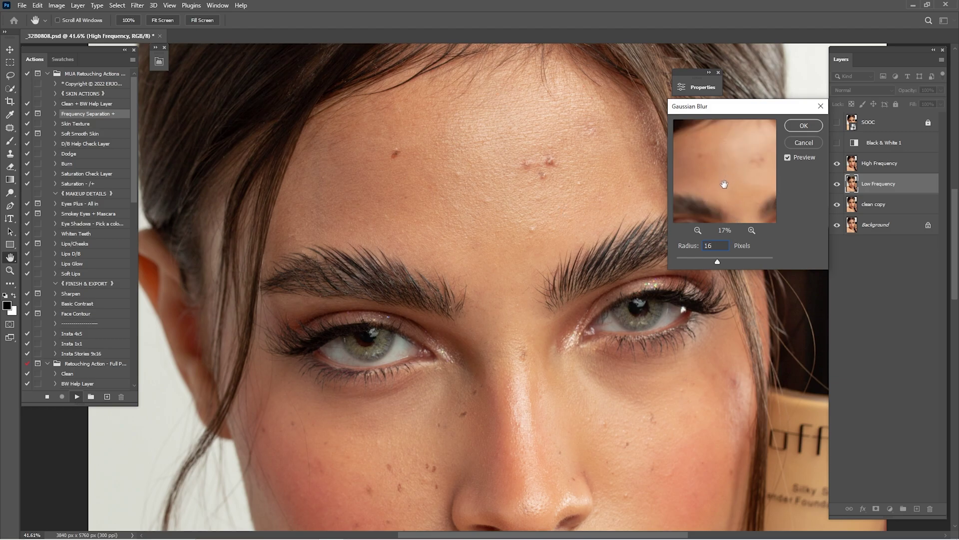
key("Return")
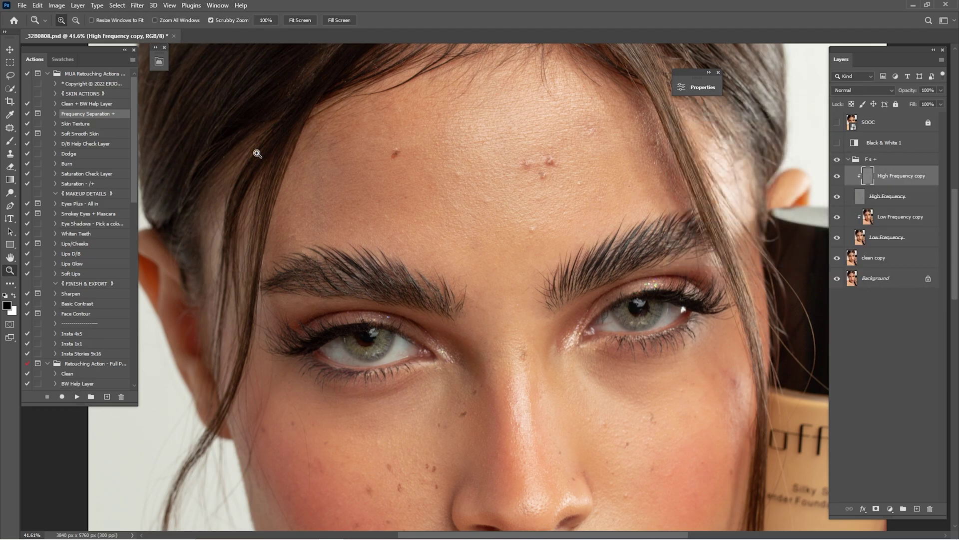
Clone clean skin texture over the small bumps in the middle of the forehead on the High Frequency copy layer
left_click(10, 154)
mouse_move(488, 186)
left_mouse_down()
mouse_move(507, 220)
mouse_move(537, 231)
left_mouse_up()
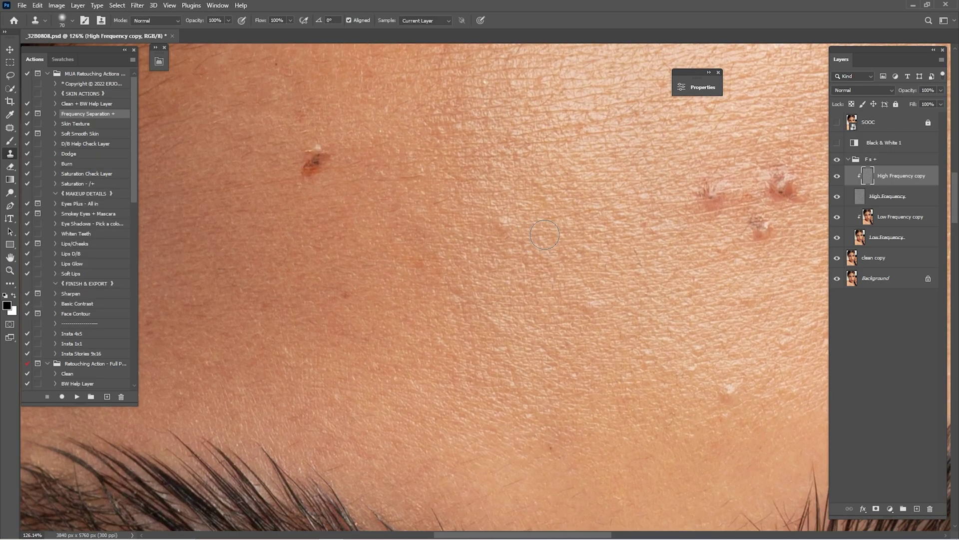
left_click(545, 234, "alt")
left_click_drag(502, 226, 505, 231)
left_click_drag(599, 273, 582, 205)
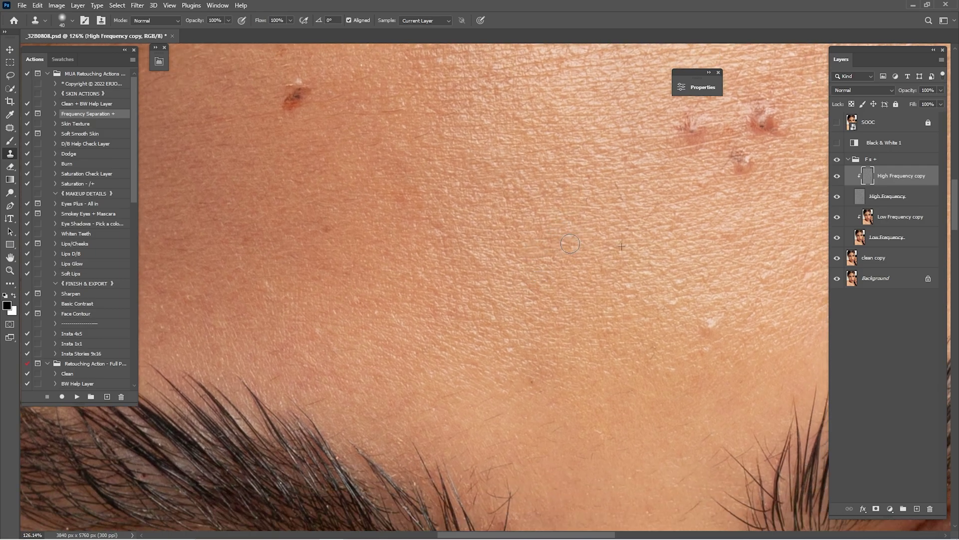
left_click_drag(595, 201, 500, 266)
left_click(500, 265, "alt")
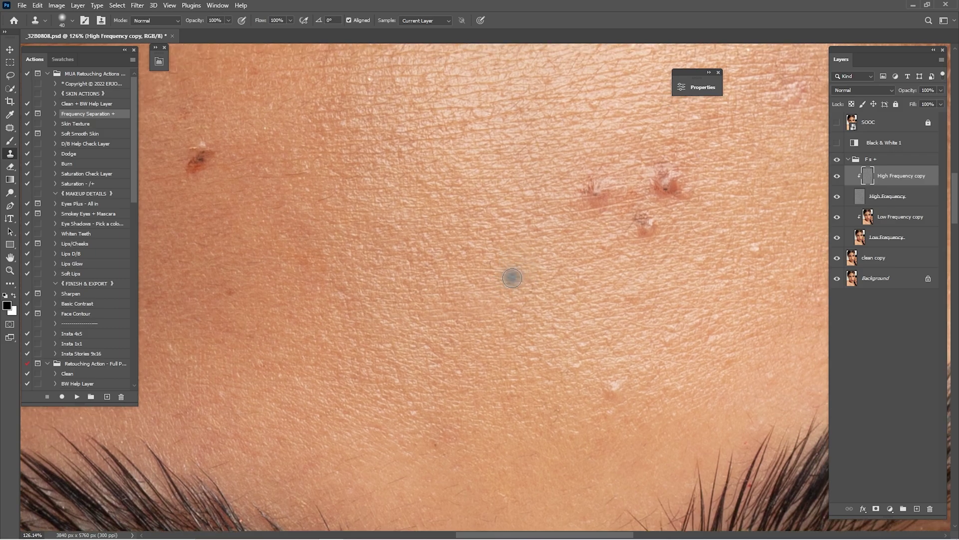
Clone clean texture over the pale bumps below and beside the cluster of three red forehead blemishes
left_click_drag(575, 273, 579, 206)
left_click(600, 317, "alt")
left_click(619, 323)
left_click_drag(538, 245, 586, 297)
left_click_drag(702, 266, 521, 292)
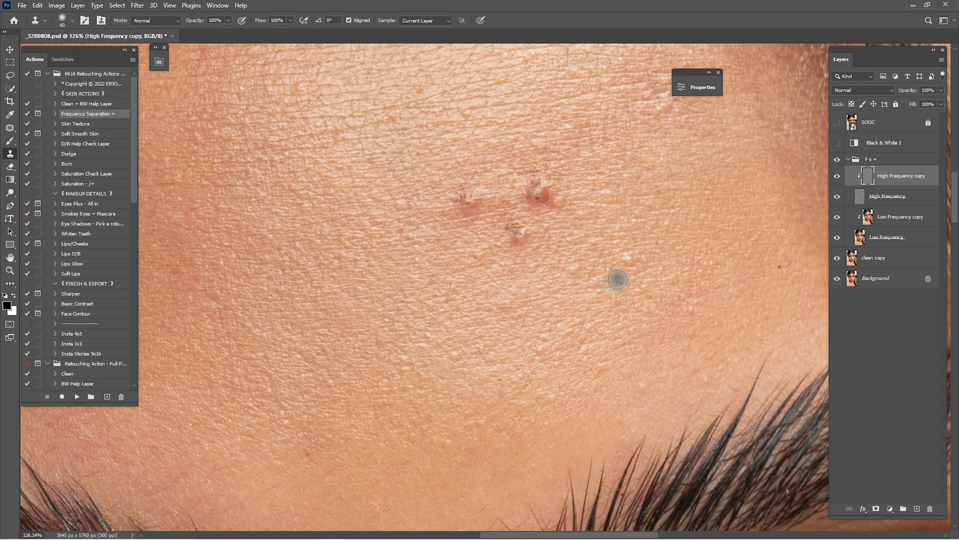
key("alt")
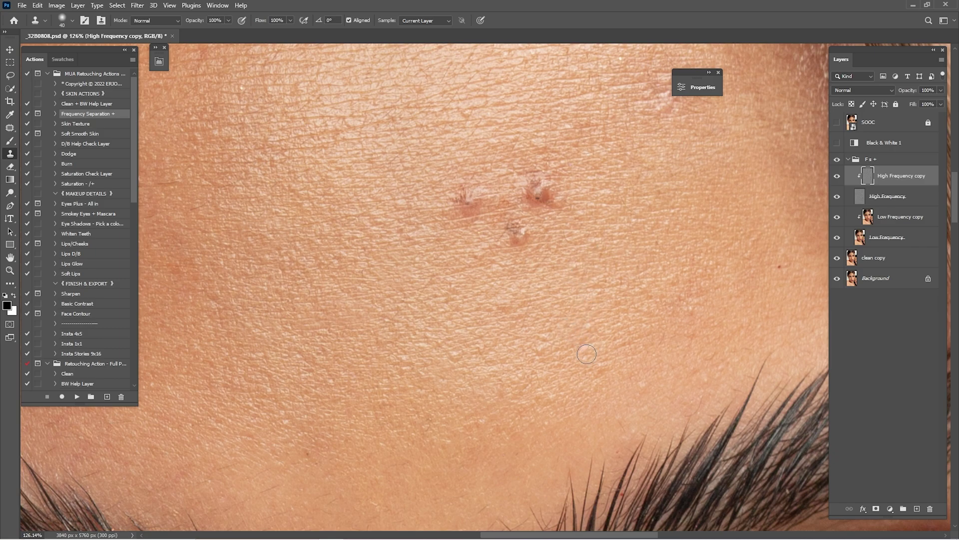
Even out the fine texture across the lower forehead down to the area between the eyebrows with the Clone Stamp
left_click_drag(588, 343, 449, 337)
left_click_drag(340, 358, 554, 293)
left_click(554, 293, "alt")
left_click_drag(408, 400, 526, 303)
left_click(526, 303, "alt")
left_click(588, 353, "alt")
mouse_move(572, 341)
left_mouse_down()
mouse_move(525, 329)
mouse_move(520, 348)
mouse_move(554, 348)
left_mouse_up()
left_click(567, 360, "alt")
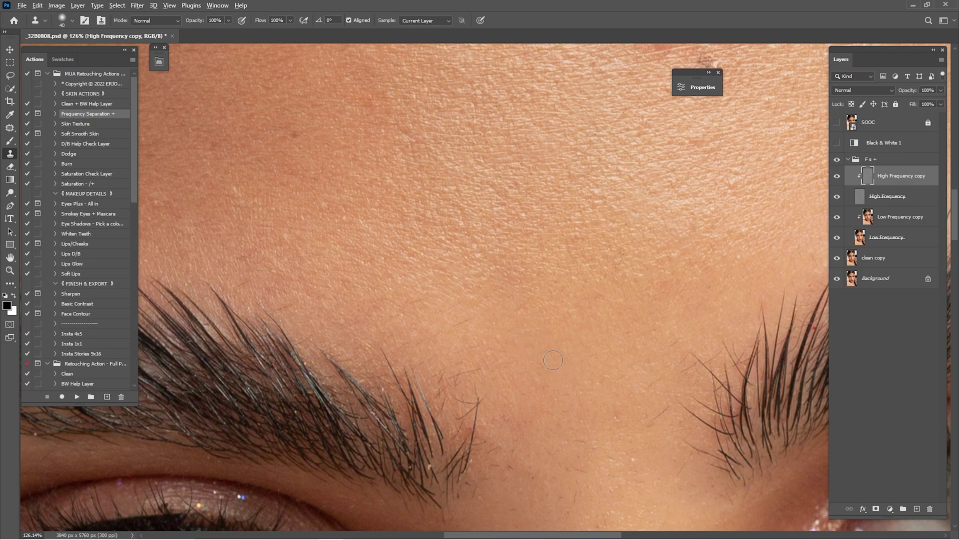
left_click_drag(460, 327, 513, 336)
left_click_drag(422, 269, 497, 310)
left_click_drag(531, 305, 509, 261)
Clone clean skin texture over the uneven spots on the left forehead between the hairline and the eyebrow
scroll(509, 261, "up", 5)
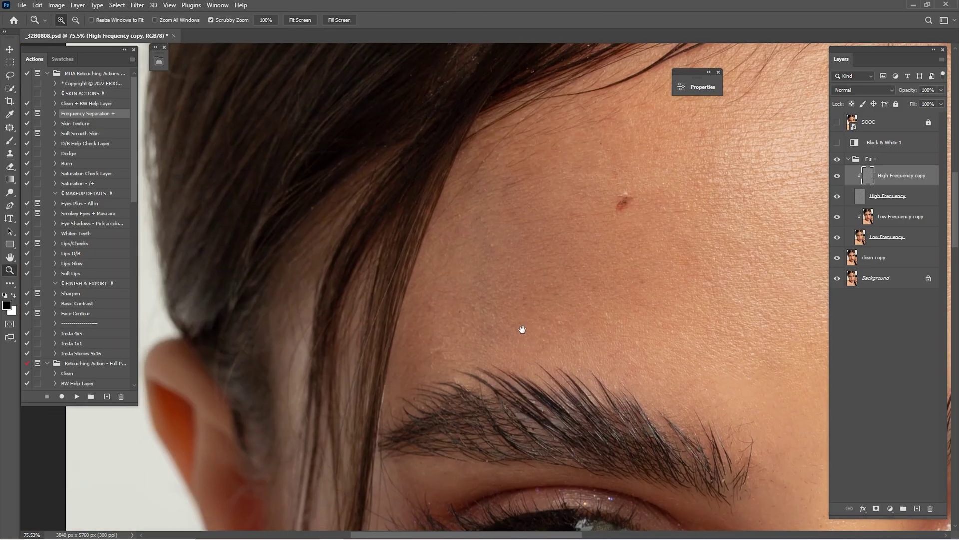
key("s")
left_click(473, 316, "alt")
left_click(481, 302, "alt")
left_click(483, 297)
left_click(475, 281, "alt")
left_click(473, 299)
left_click(471, 342)
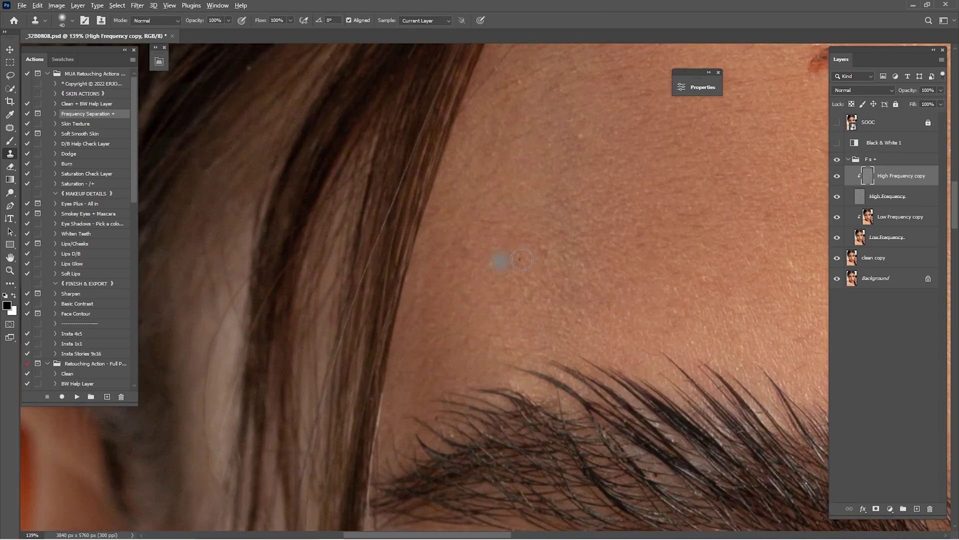
mouse_move(623, 241)
left_mouse_down()
mouse_move(508, 299)
mouse_move(518, 251)
mouse_move(483, 355)
left_mouse_up()
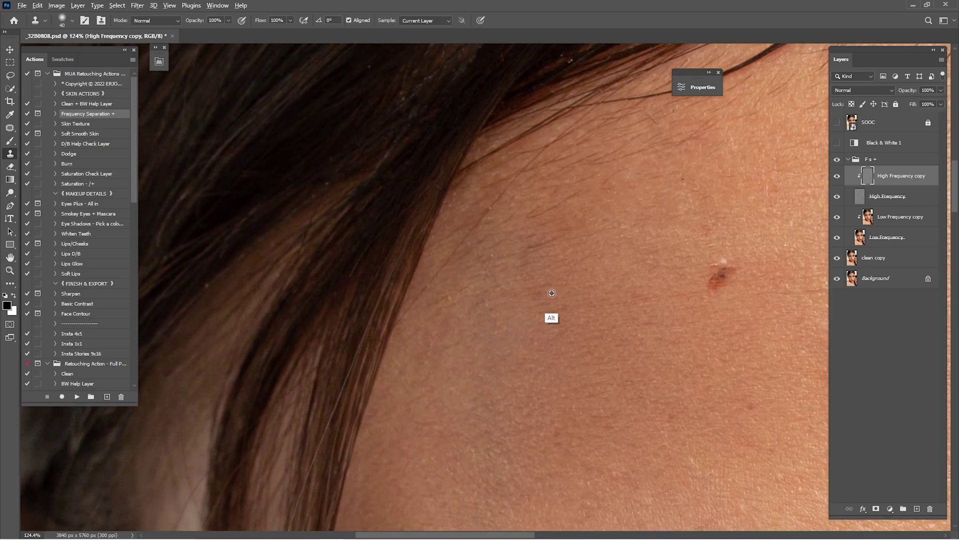
scroll(507, 327, "down", 2)
scroll(507, 328, "right", 2)
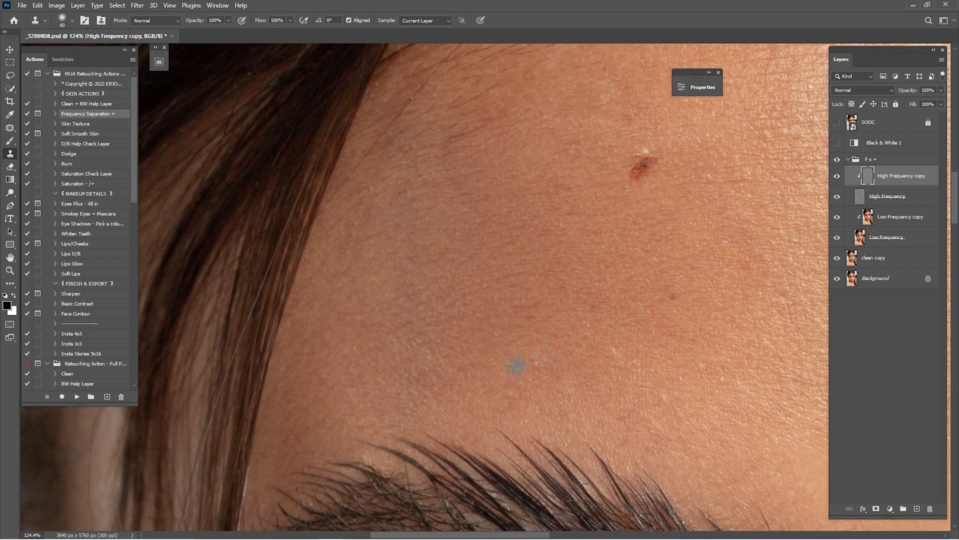
scroll(530, 345, "right", 3)
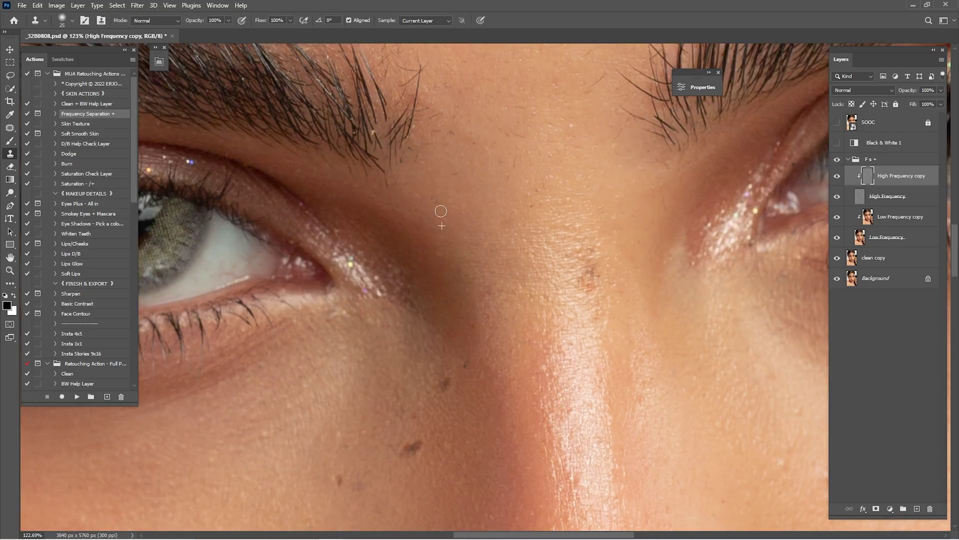
Compare the forehead and whole face with and without the frequency separation group
scroll(441, 211, "up", 5)
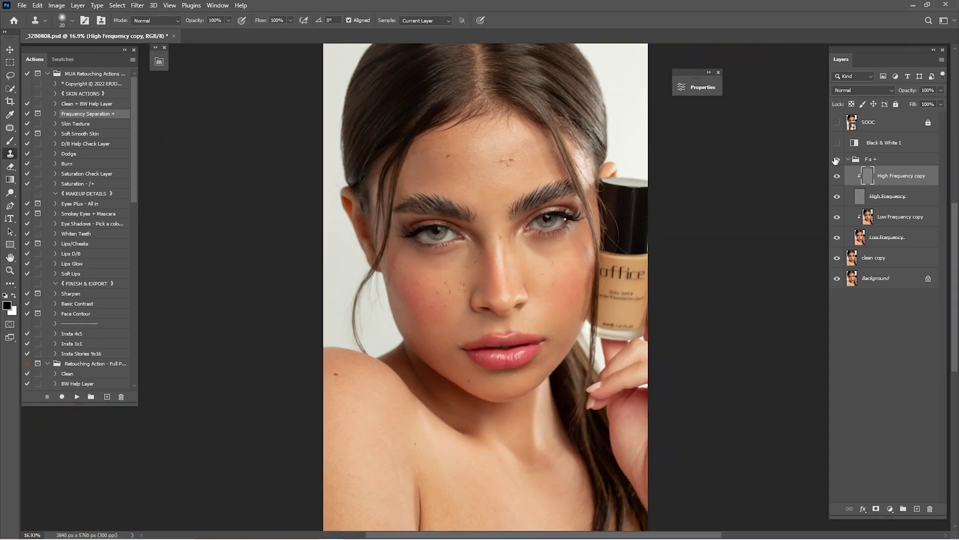
mouse_move(504, 156)
left_mouse_down()
mouse_move(545, 220)
mouse_move(572, 235)
left_mouse_up()
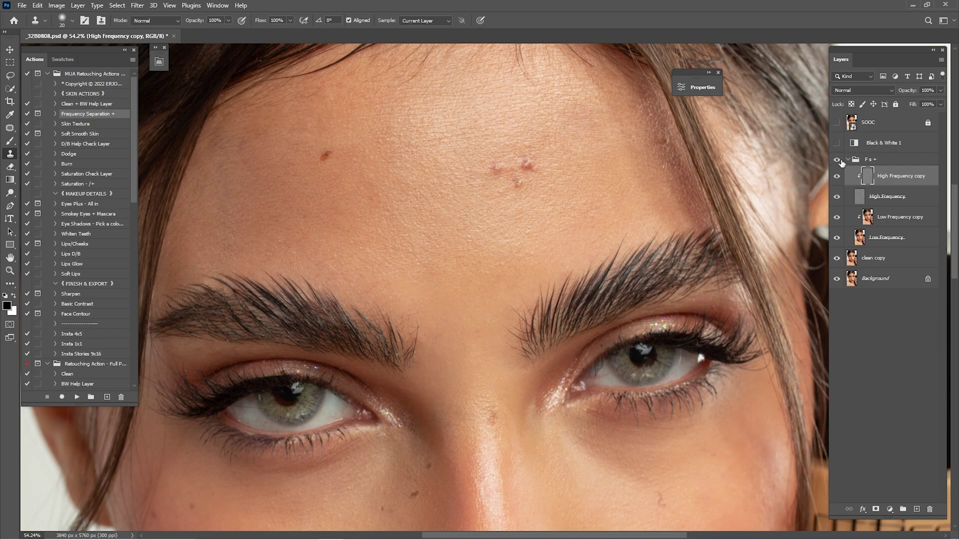
left_click(836, 161)
left_click_drag(524, 179, 562, 289)
left_click_drag(552, 253, 576, 262)
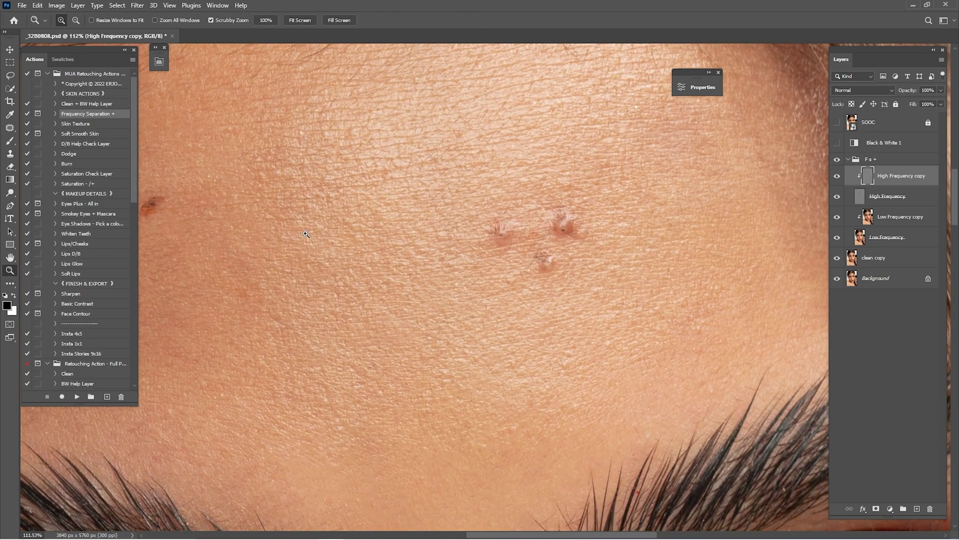
Set up the Lasso with an 8 px feather, hide the High Frequency layer and select the Low Frequency copy layer
left_click(10, 76)
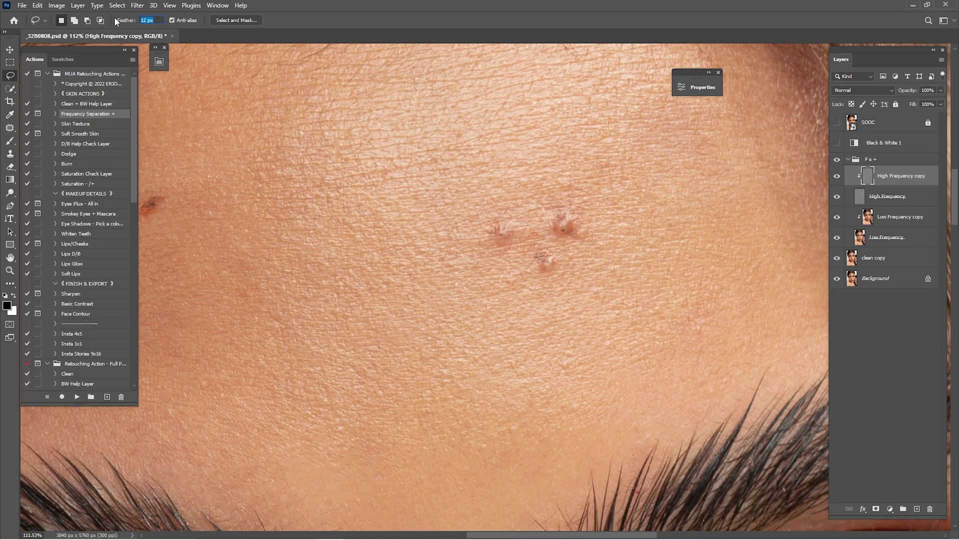
left_click(838, 197)
left_click(868, 217)
Patch the blotchy tone of the central forehead blemishes on the Low Frequency copy layer with clean nearby skin and deselect
left_click_drag(606, 286, 515, 304)
left_click_drag(574, 264, 600, 267)
mouse_move(641, 301)
left_mouse_down()
mouse_move(551, 260)
mouse_move(518, 277)
left_mouse_up()
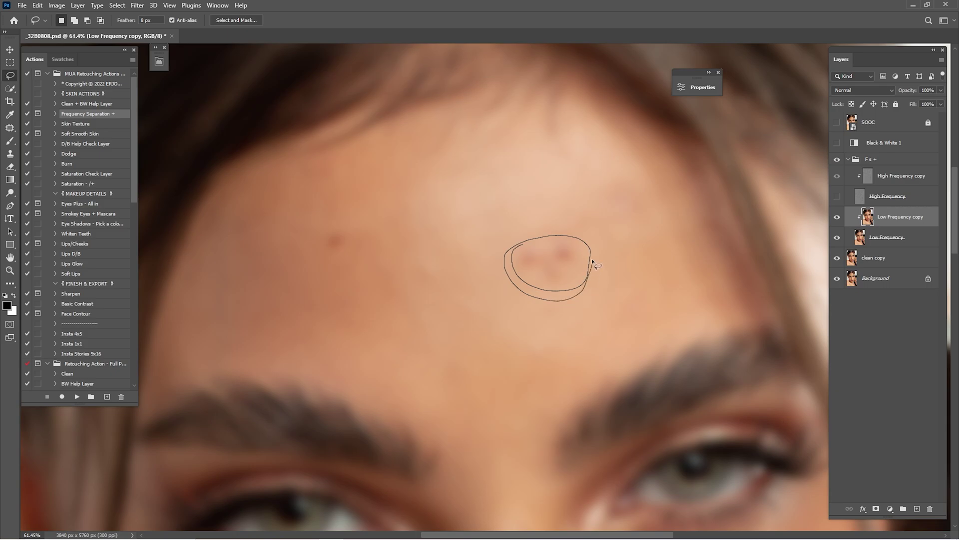
left_click_drag(506, 265, 505, 267)
left_click_drag(10, 127, 35, 139)
mouse_move(544, 270)
left_mouse_down()
mouse_move(499, 216)
mouse_move(478, 215)
left_mouse_up()
key("ctrl+d")
scroll(533, 246, "down", 3)
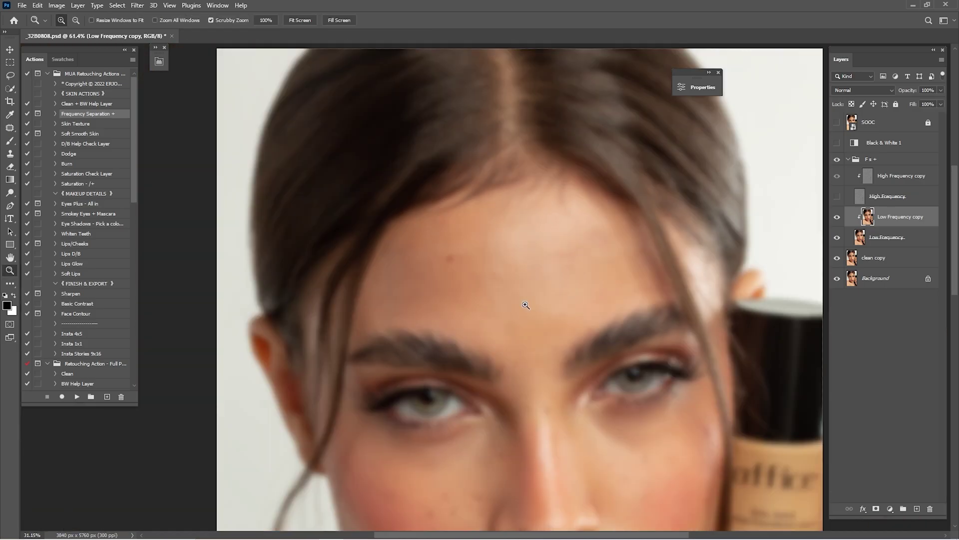
Show the High Frequency layer and compare the forehead with and without the Low Frequency copy layer
left_click_drag(620, 261, 557, 253)
left_click(838, 218)
left_click(839, 218)
left_click(838, 217)
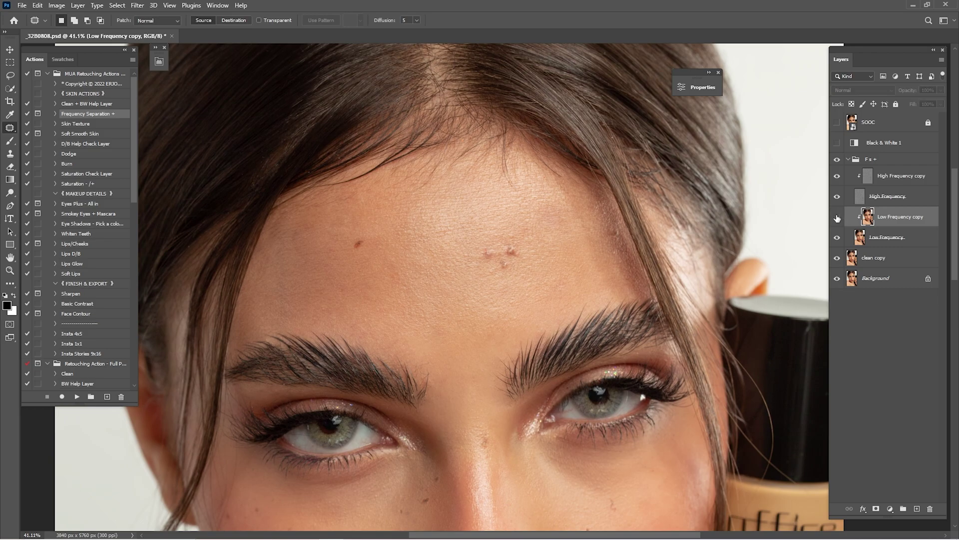
left_click(836, 218)
left_click(837, 218)
left_click(837, 218)
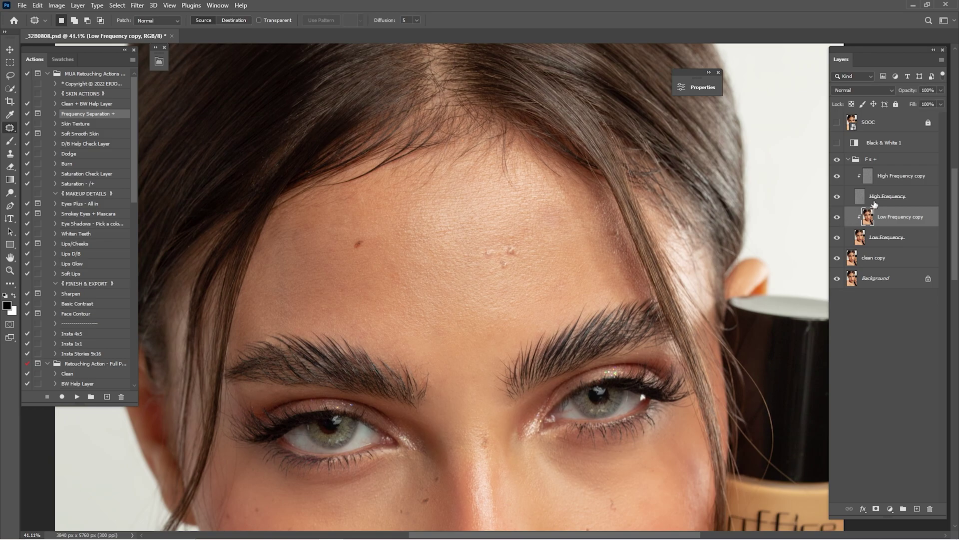
Clone clean texture over the three central forehead blemishes on the High Frequency copy layer with a 50 px Clone Stamp
left_click(889, 185)
scroll(552, 257, "up", 3)
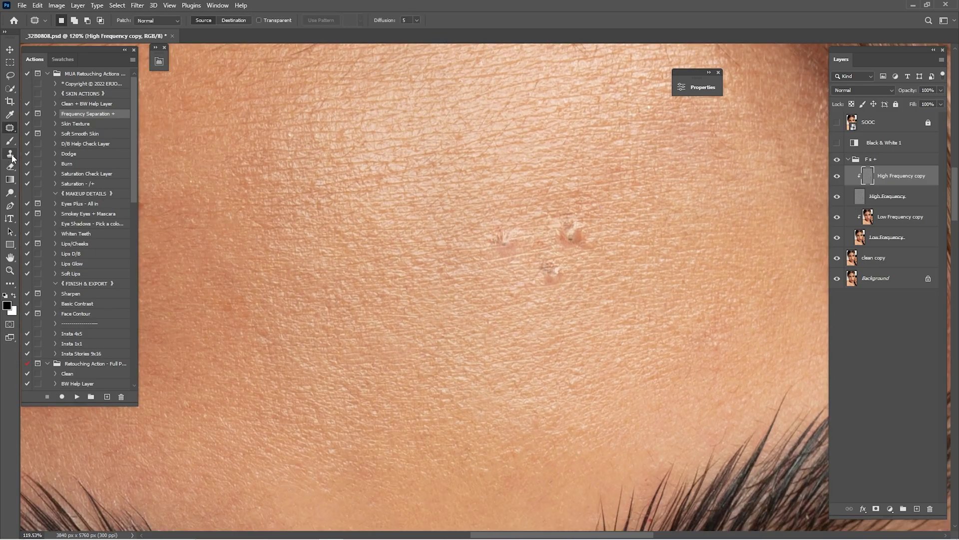
left_click(11, 154)
key("bracketright")
key("bracketright")
key("bracketright")
left_click(507, 221)
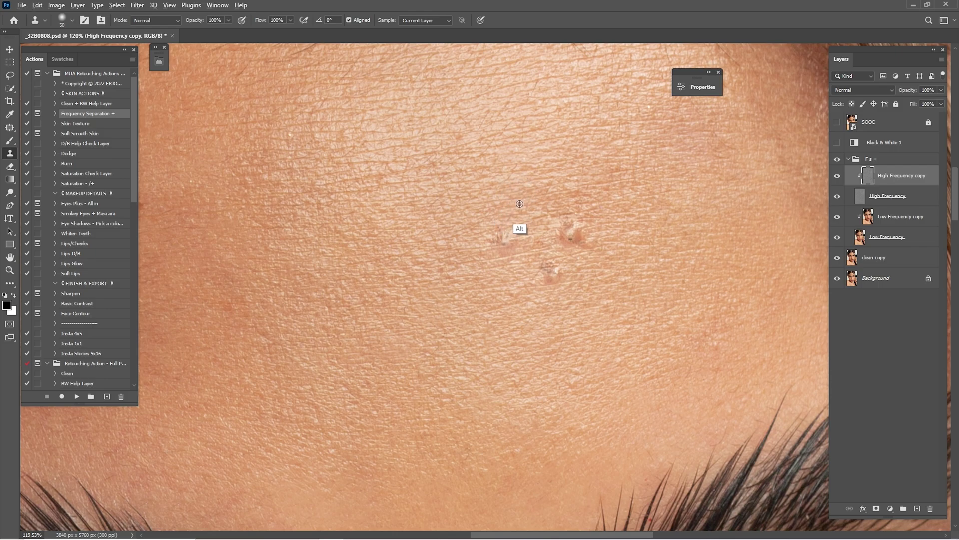
left_click(511, 210, "alt")
left_click_drag(516, 237, 495, 240)
left_click(536, 227)
mouse_move(558, 232)
left_mouse_down()
mouse_move(587, 225)
mouse_move(577, 236)
left_mouse_up()
left_click(532, 260, "alt")
left_click_drag(559, 268, 543, 273)
left_click(553, 296, "alt")
left_click(586, 240)
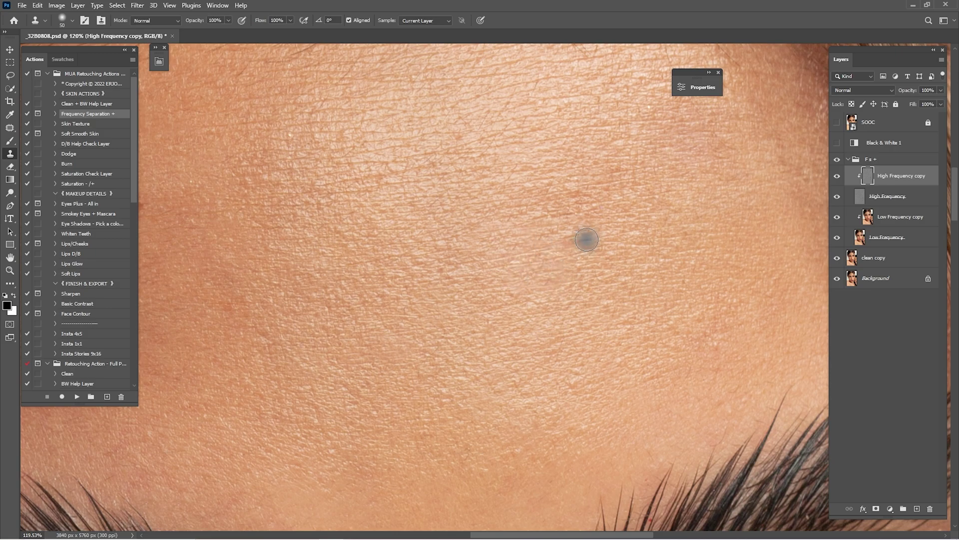
Check the whole portrait in black and white and in color, and inspect the forehead and eye area up close
key("ctrl+0")
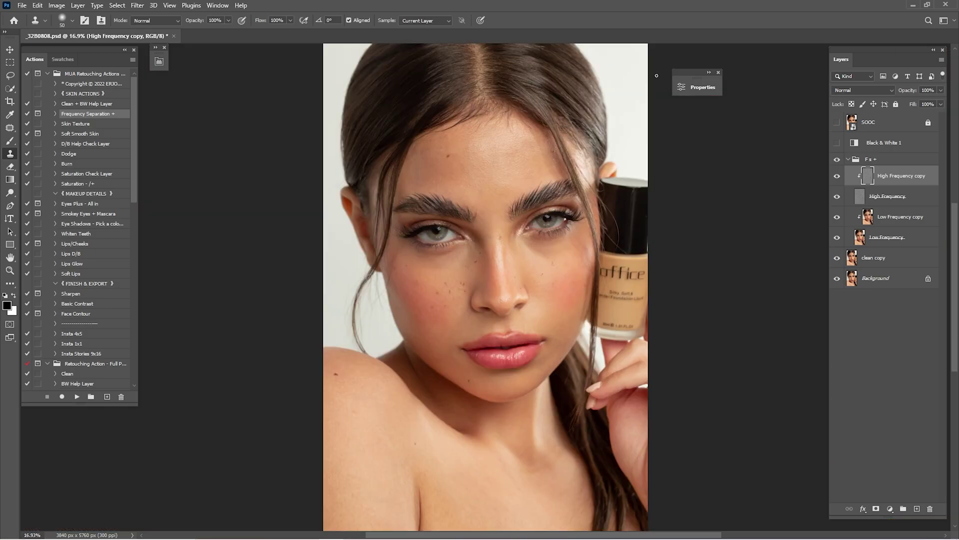
left_click(838, 144)
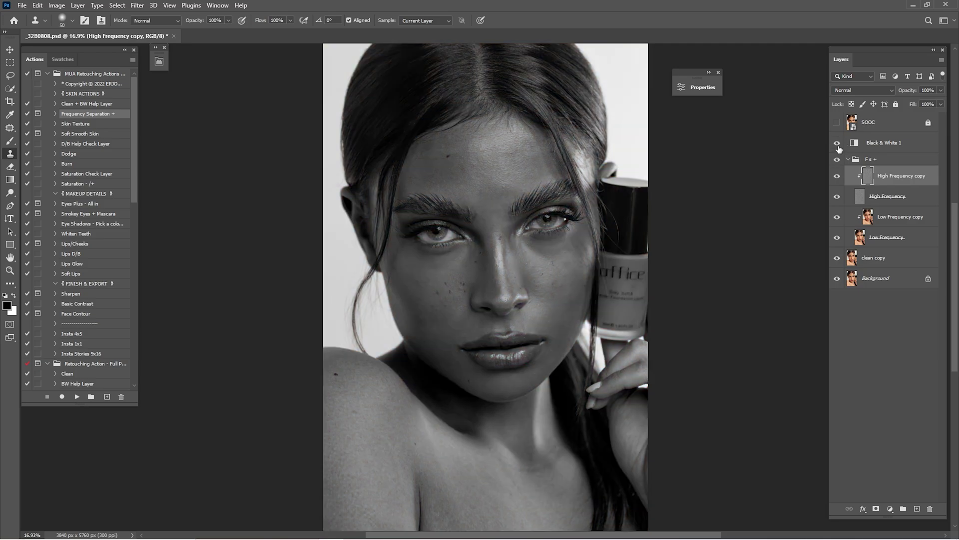
left_click(836, 143)
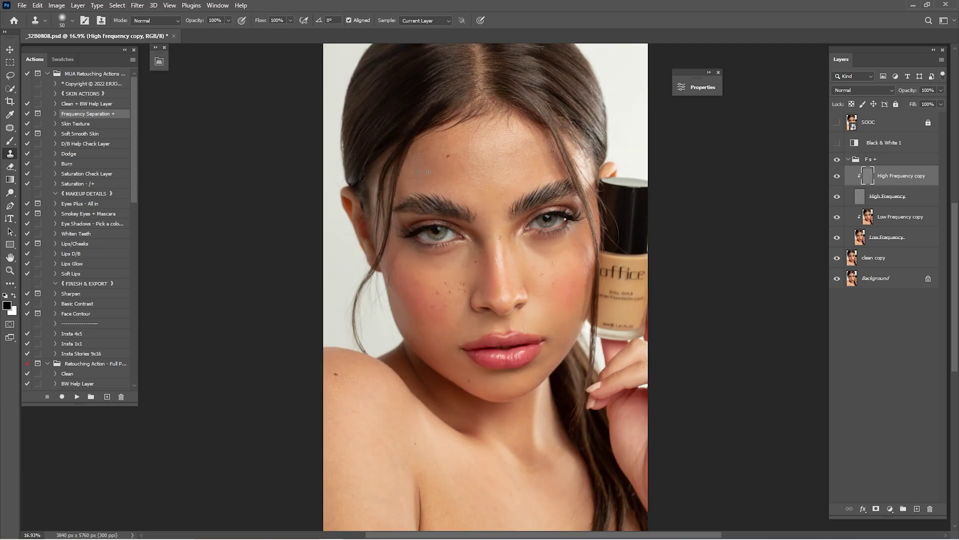
scroll(535, 160, "up", 5)
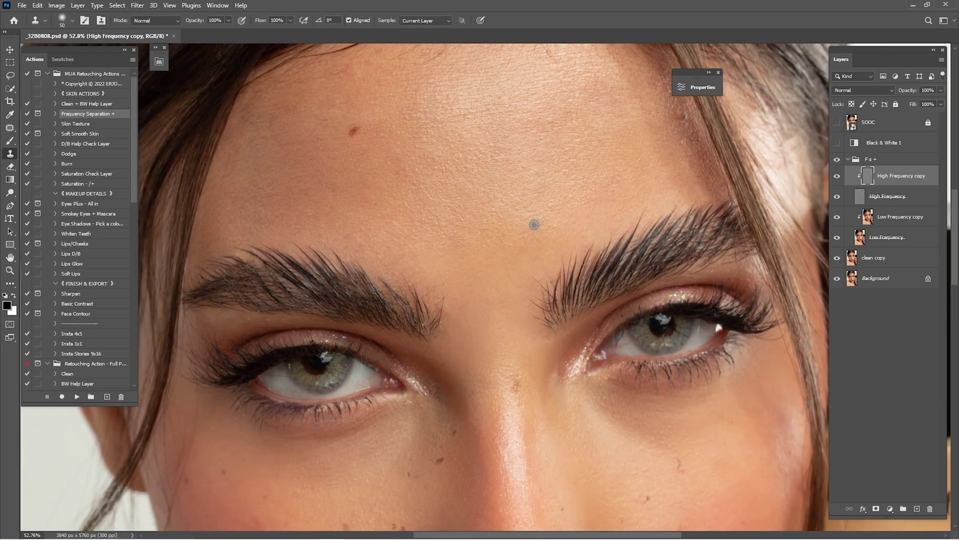
scroll(531, 232, "up", 2)
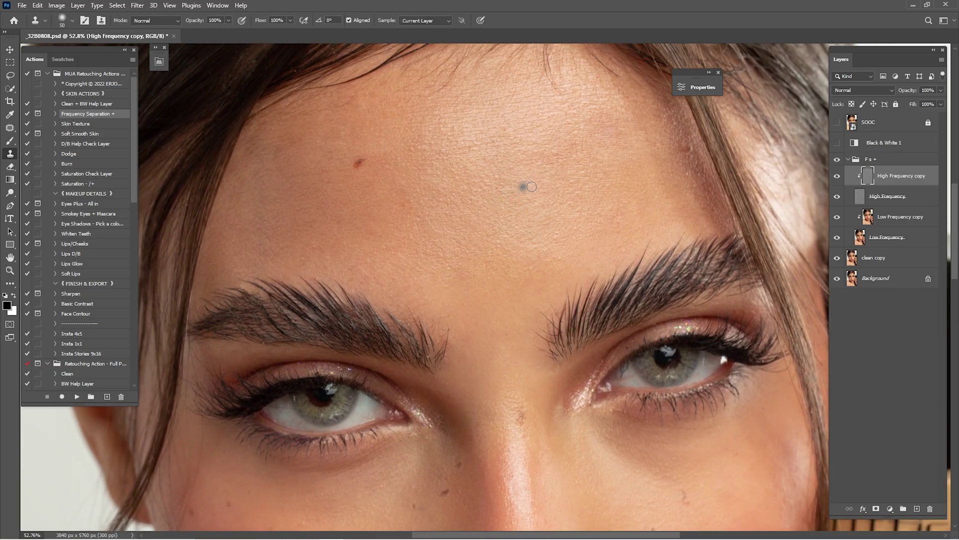
scroll(528, 180, "down", 3)
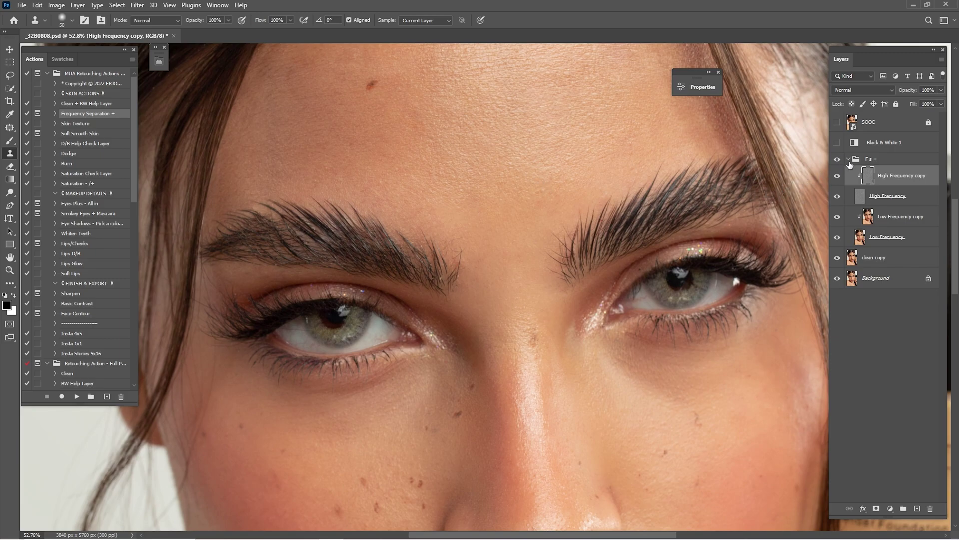
Merge the F s + group and the clean copy layer into a single layer
left_click(848, 159)
left_click(872, 176, "shift")
right_click(875, 175)
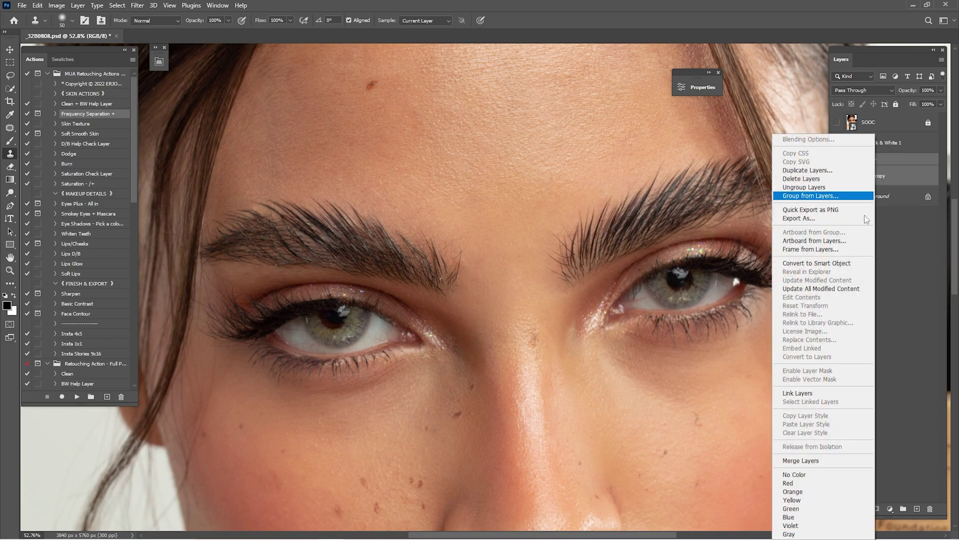
left_click(815, 460)
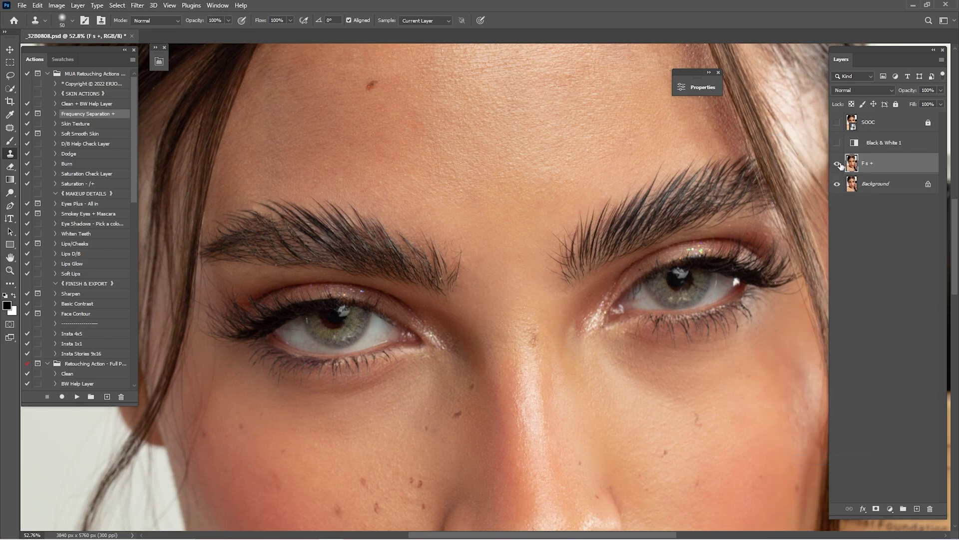
Compare the whole portrait with and without the merged F s + layer and against the original SOOC layer
key("ctrl+0")
left_click(838, 164)
left_click(837, 163)
left_click(838, 122)
left_click(838, 123)
left_click(837, 123)
left_click(838, 123)
left_click(834, 165)
left_click(837, 164)
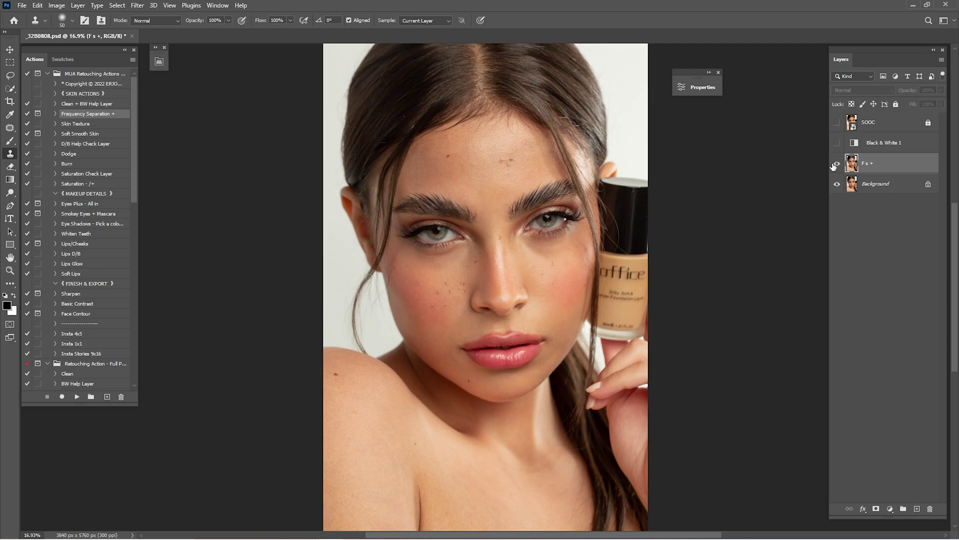
left_click(836, 164)
left_click(837, 164)
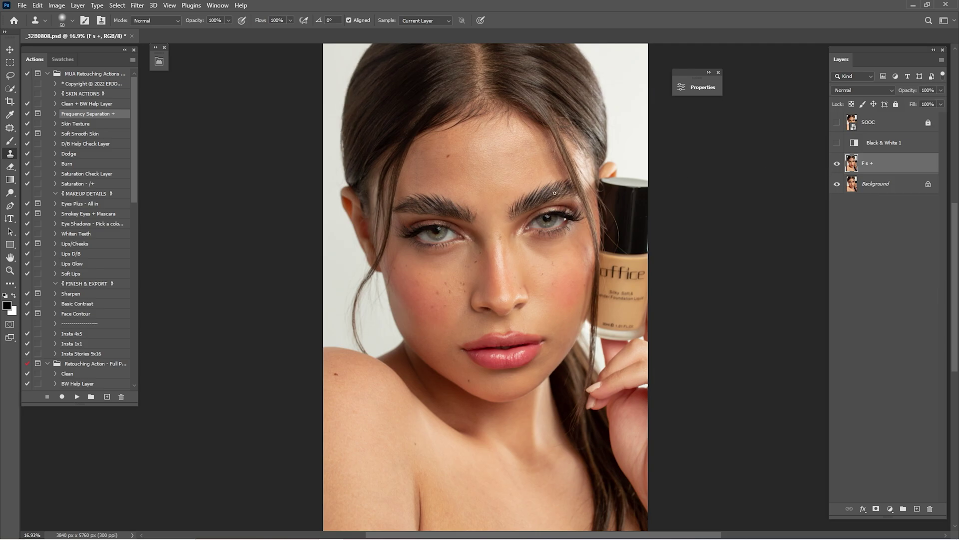
scroll(507, 169, "up", 5)
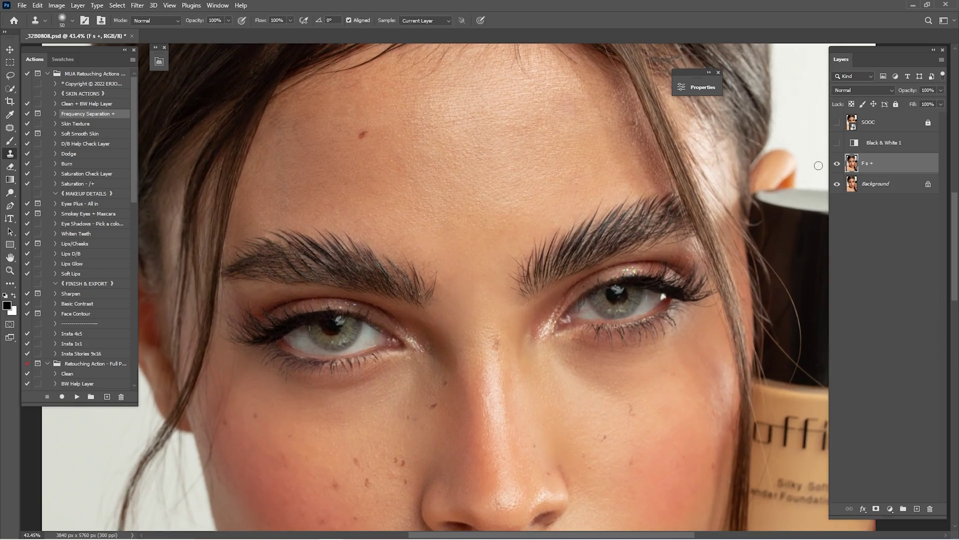
key("ctrl+0")
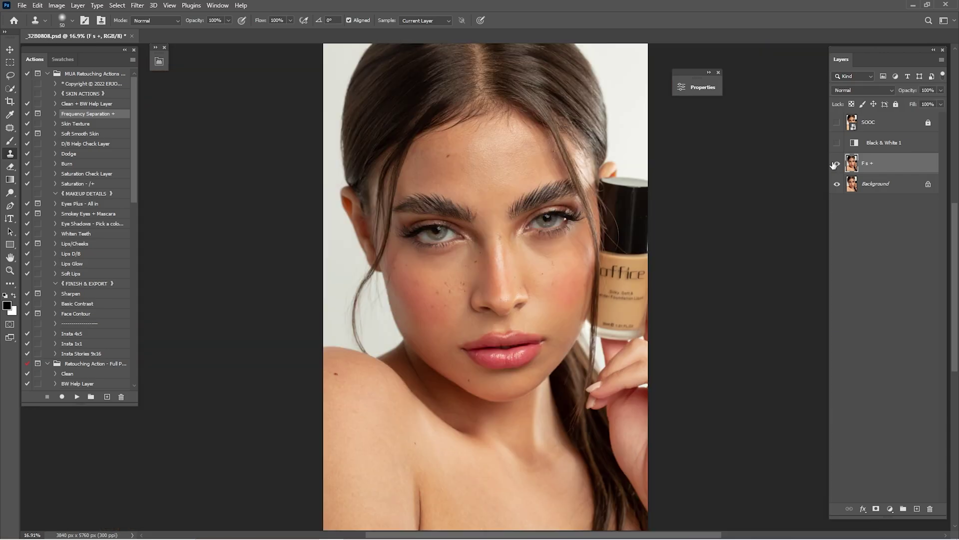
Run the Dodge and Burn actions to add their masked groups, and show the Black & White 1 layer
left_click(84, 155)
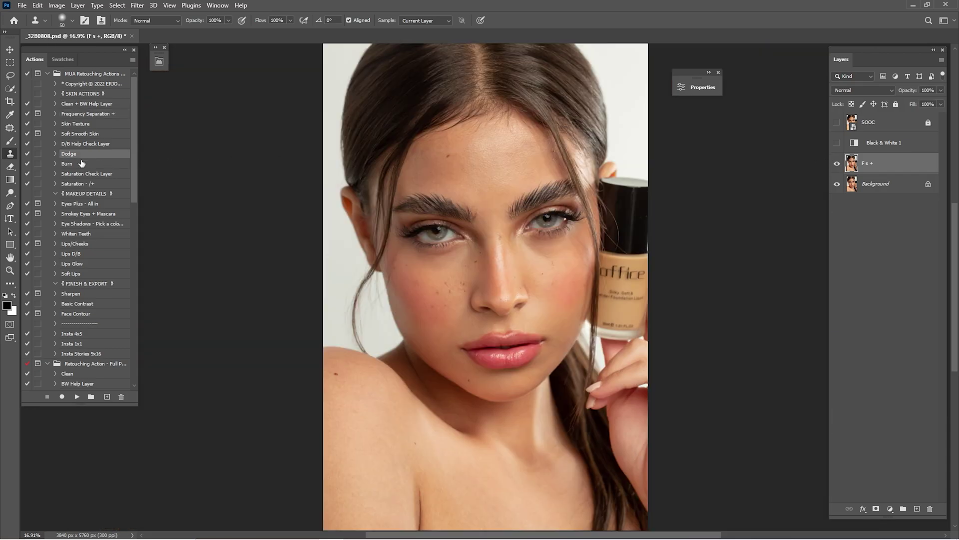
left_click(78, 165, "shift")
left_click(74, 157)
left_click(77, 397)
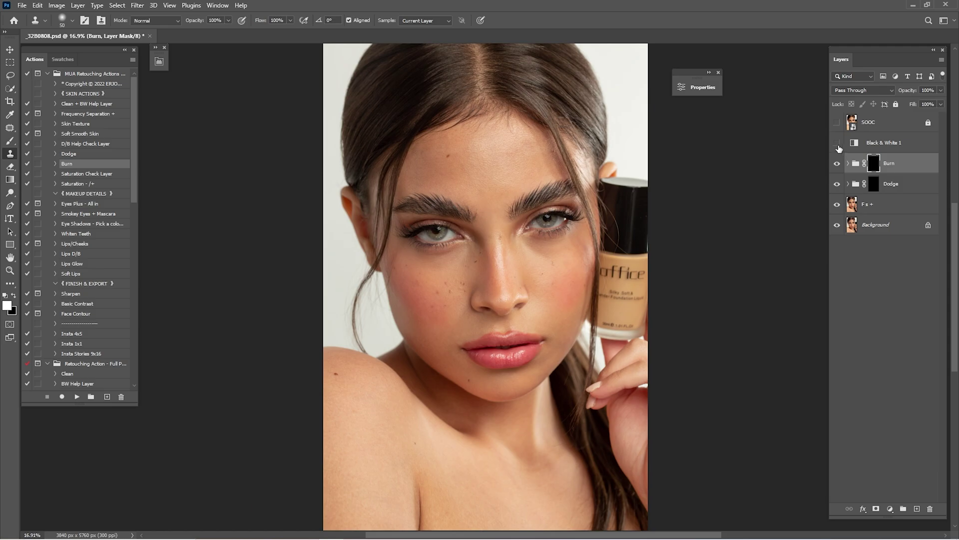
left_click(838, 145)
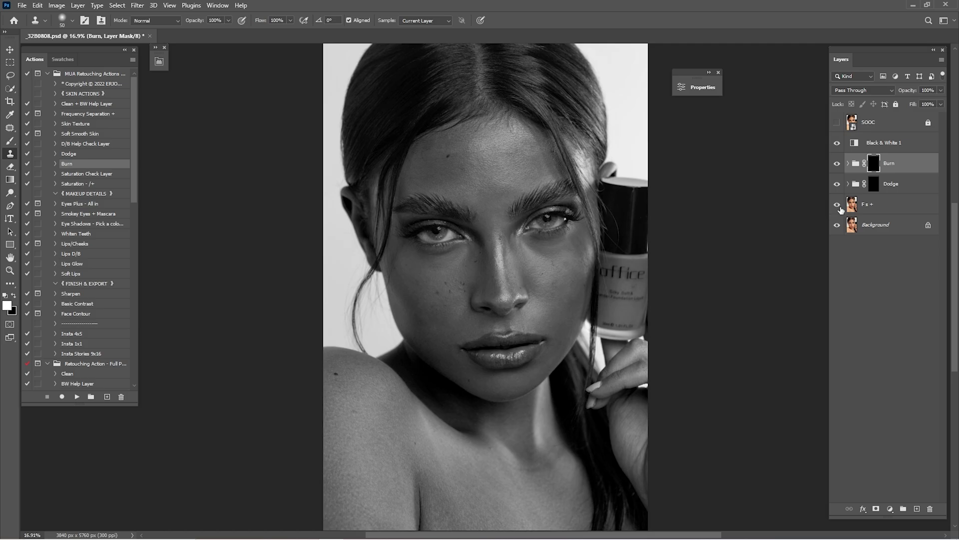
Open a second window for _32B0808.psd and clear the floating Actions panels from the workspace
left_click(125, 50)
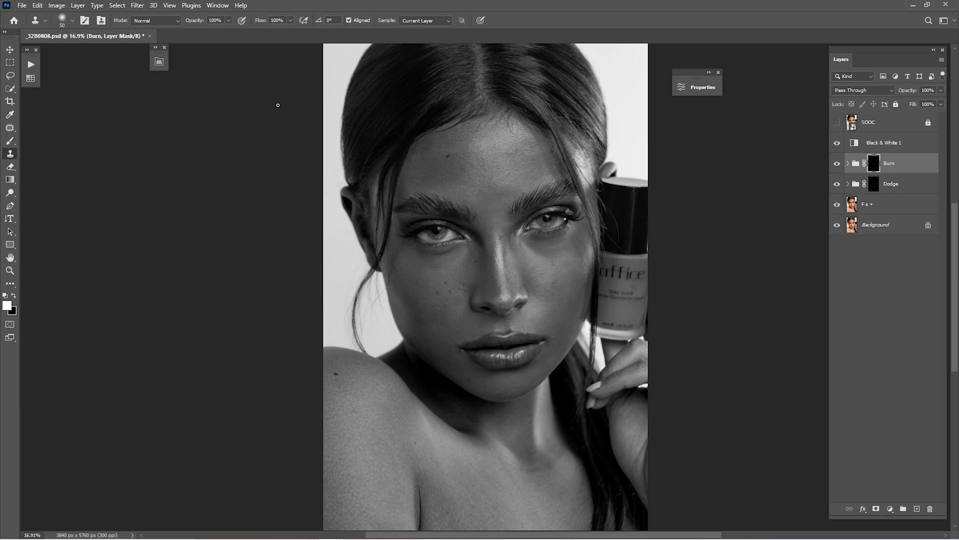
left_click(217, 5)
mouse_move(225, 17)
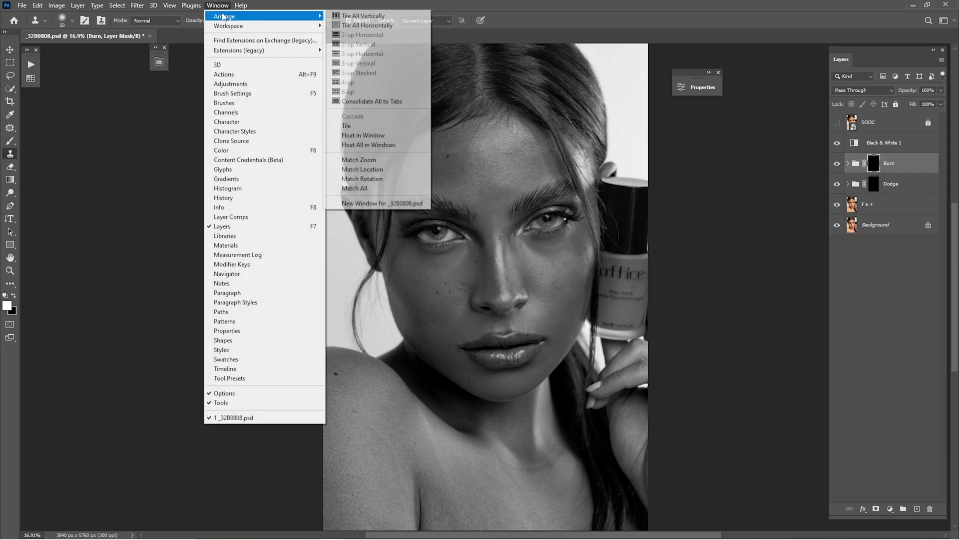
left_click(382, 203)
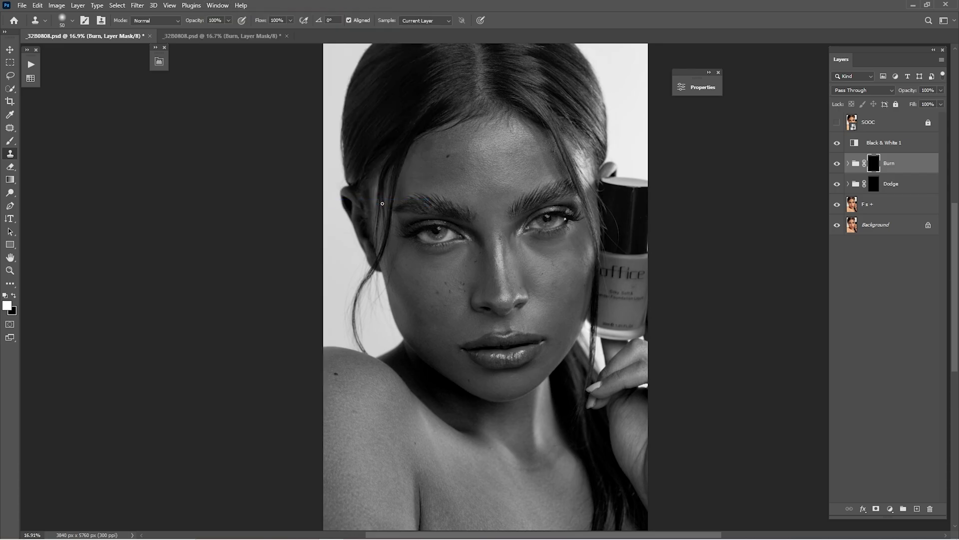
left_click(164, 47)
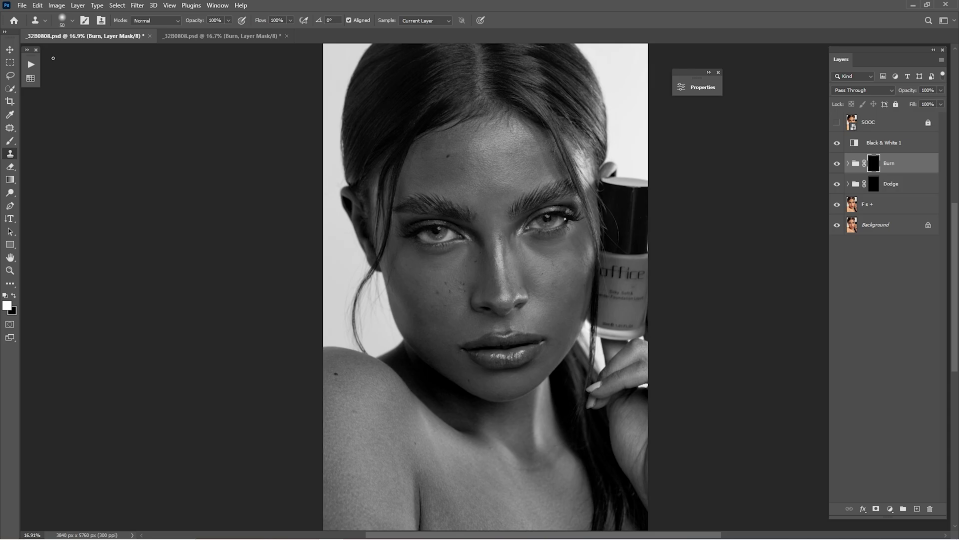
left_click(36, 50)
Arrange the two windows of the portrait side by side in a 2-up Vertical layout
left_click(200, 37)
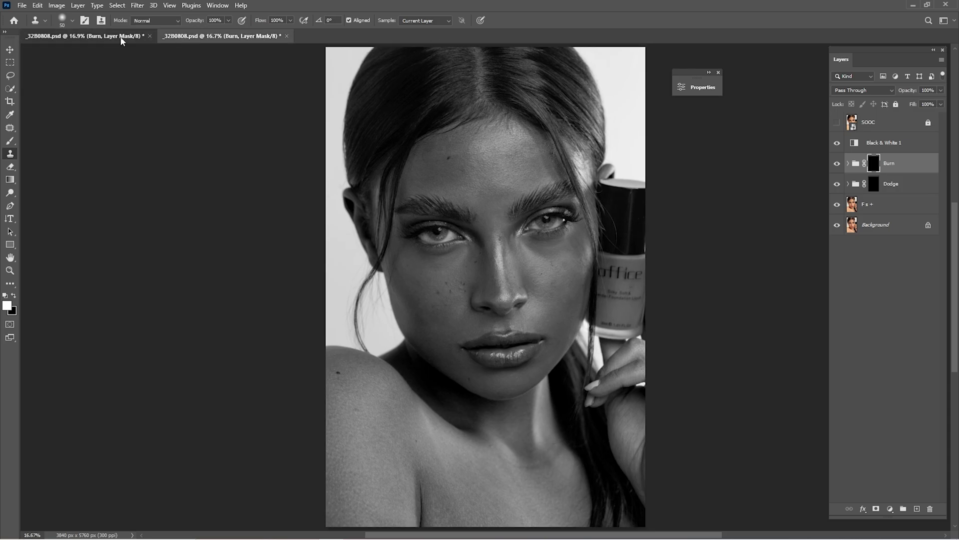
left_click(121, 37)
left_click(217, 5)
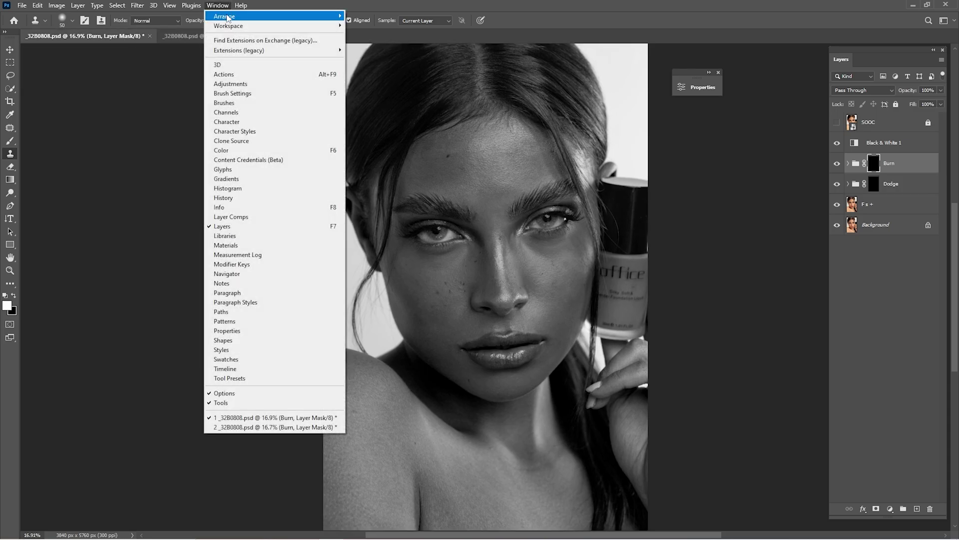
mouse_move(270, 16)
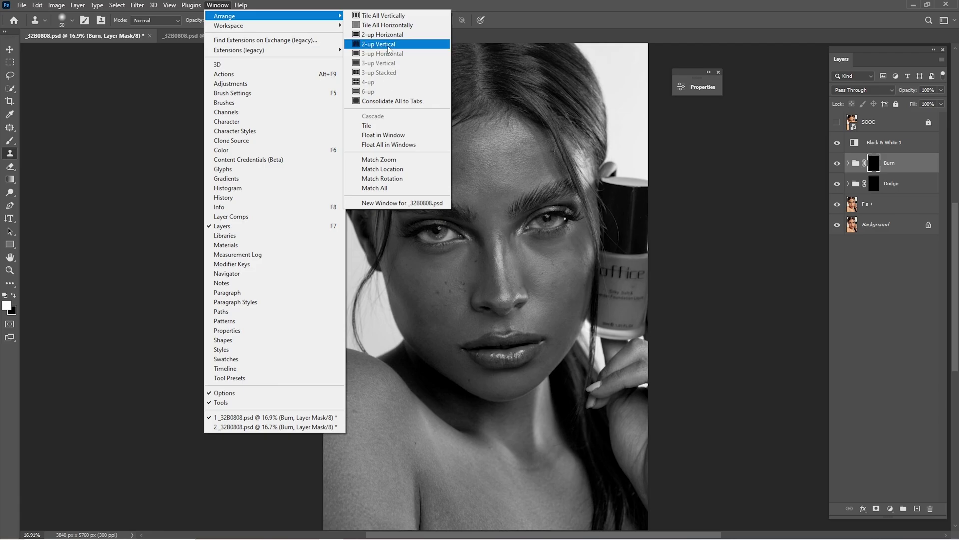
left_click(368, 47)
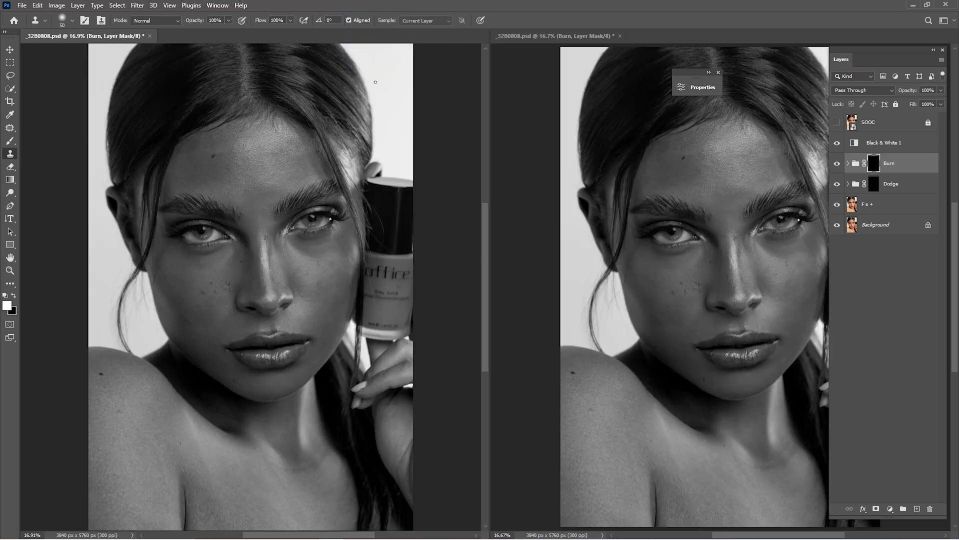
Narrow the first document window to give the second more room, and fit the whole portrait in it at about 13% zoom
key("z")
scroll(360, 162, "down", 2)
key("s")
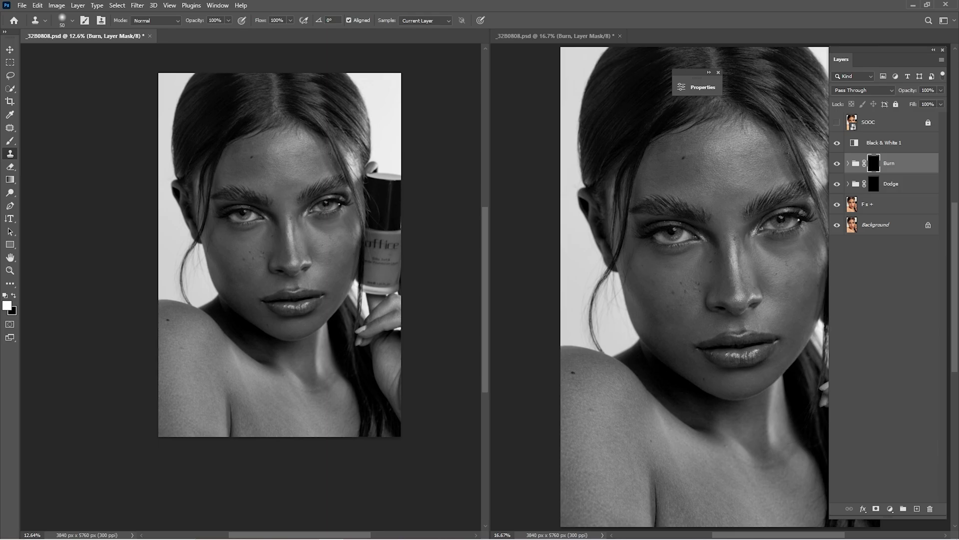
scroll(414, 168, "up", 1)
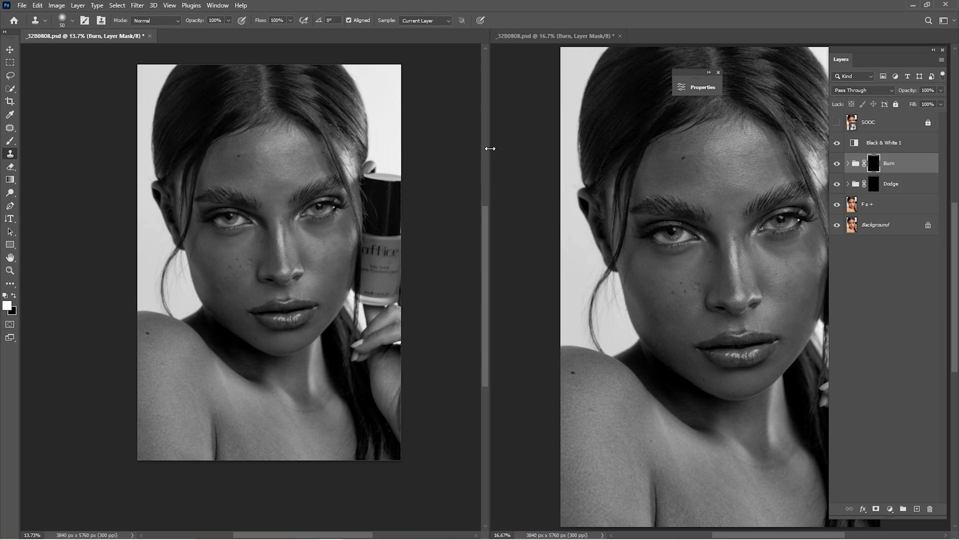
left_click_drag(491, 148, 392, 167)
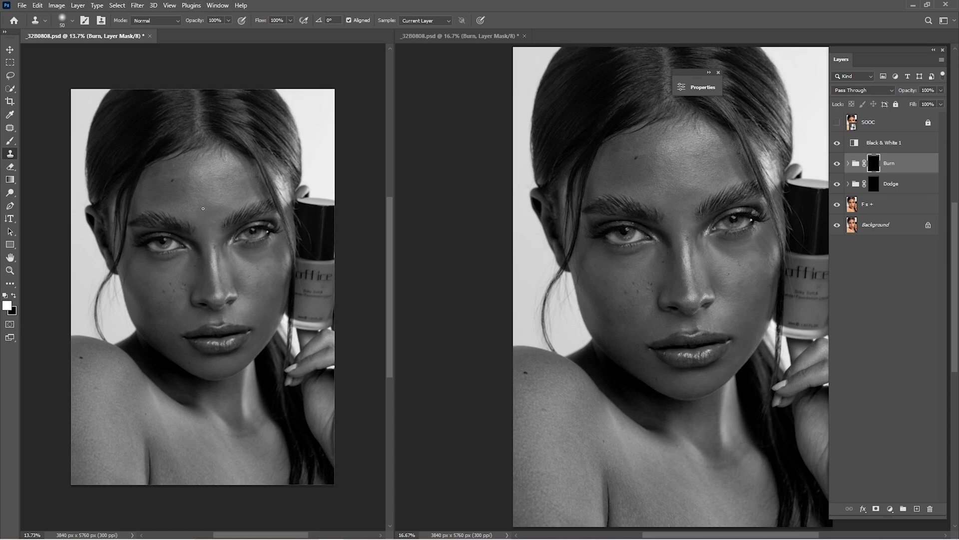
left_click(395, 202)
left_click_drag(390, 197, 360, 197)
left_click(223, 228)
key("z")
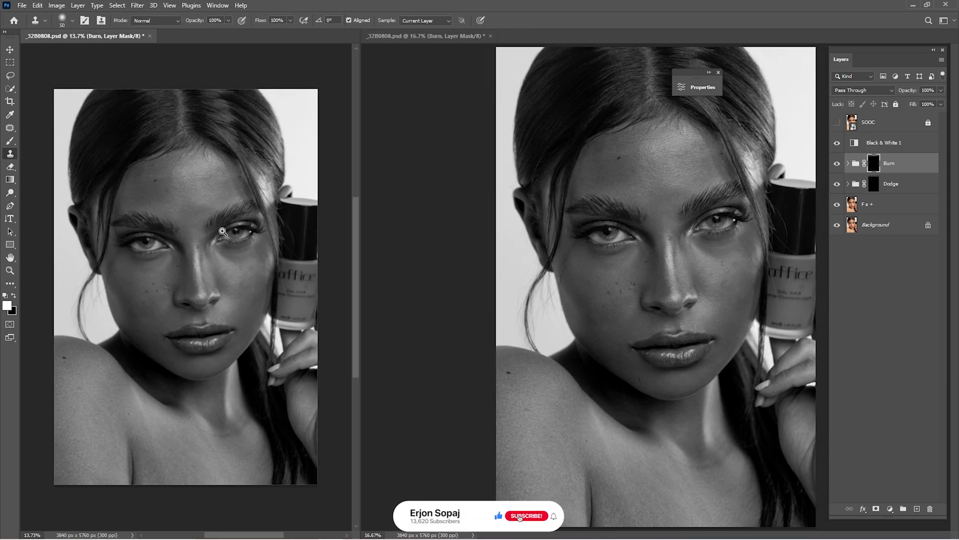
left_click_drag(222, 232, 213, 232)
key("s")
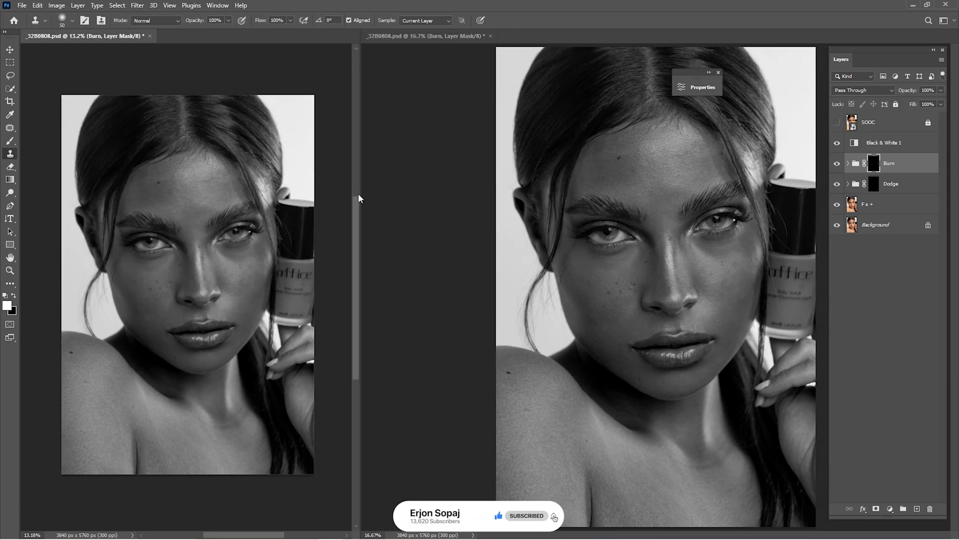
Shrink the first document window further so the second view fills about two thirds of the workspace
left_click_drag(358, 191, 329, 195)
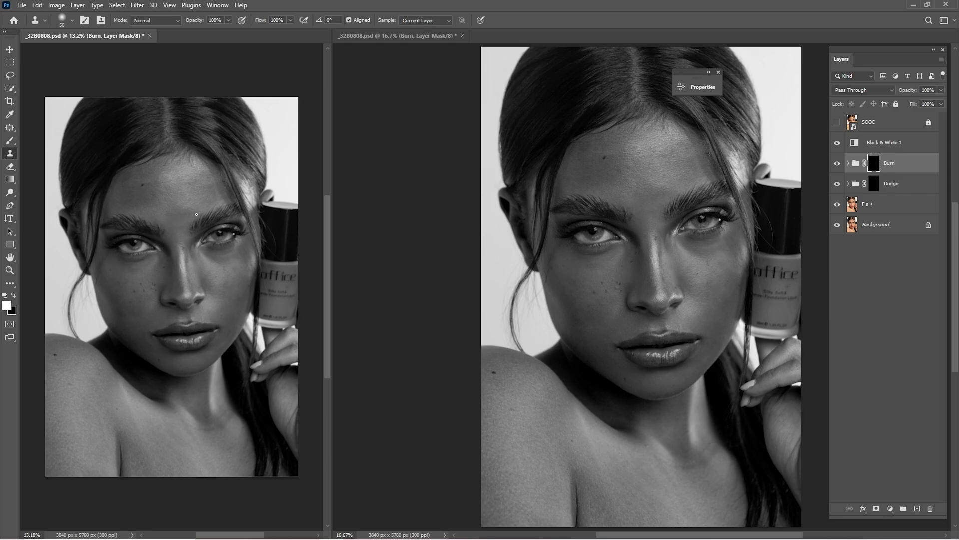
left_click(333, 174)
left_click_drag(331, 171, 314, 172)
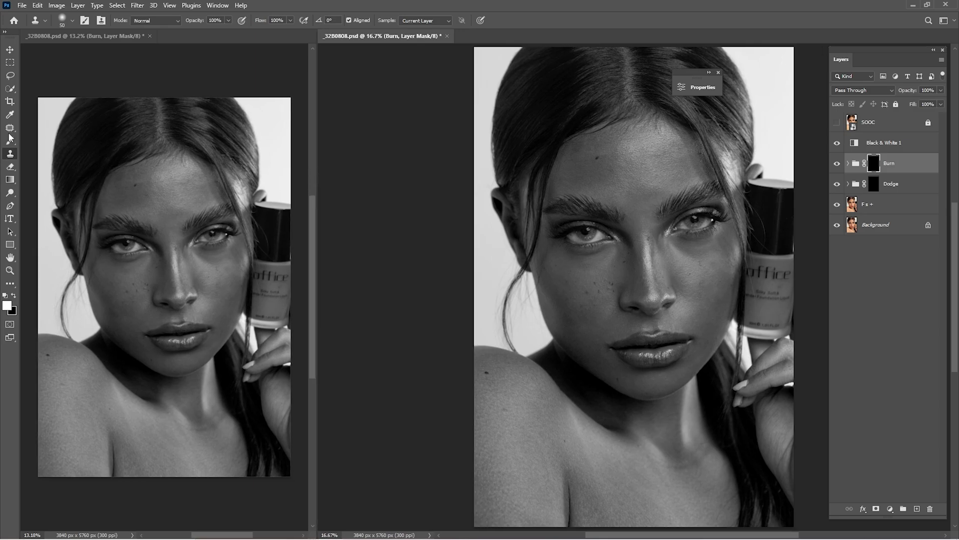
Target the Dodge group's mask in the second window and set the Brush tool to 10% opacity and 45% flow
left_click(876, 184)
scroll(645, 203, "up", 5)
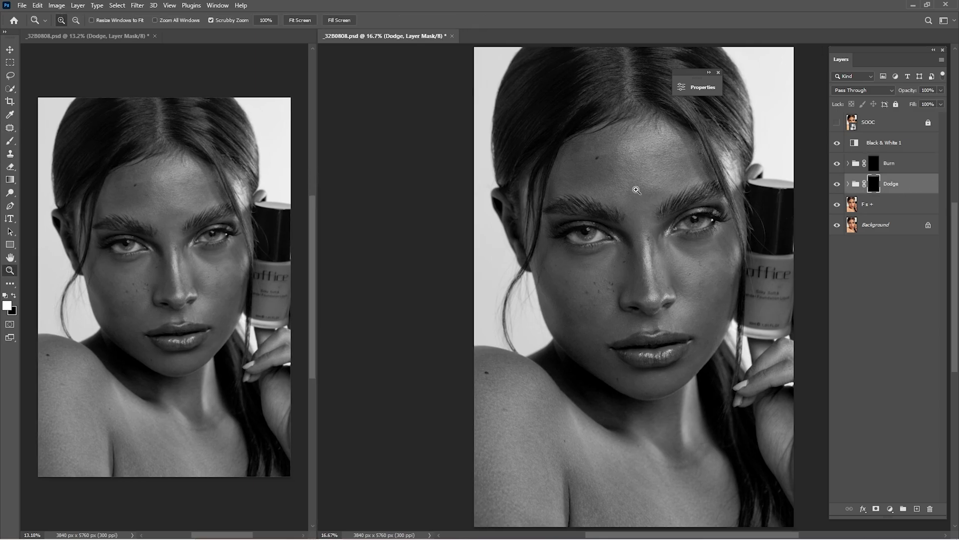
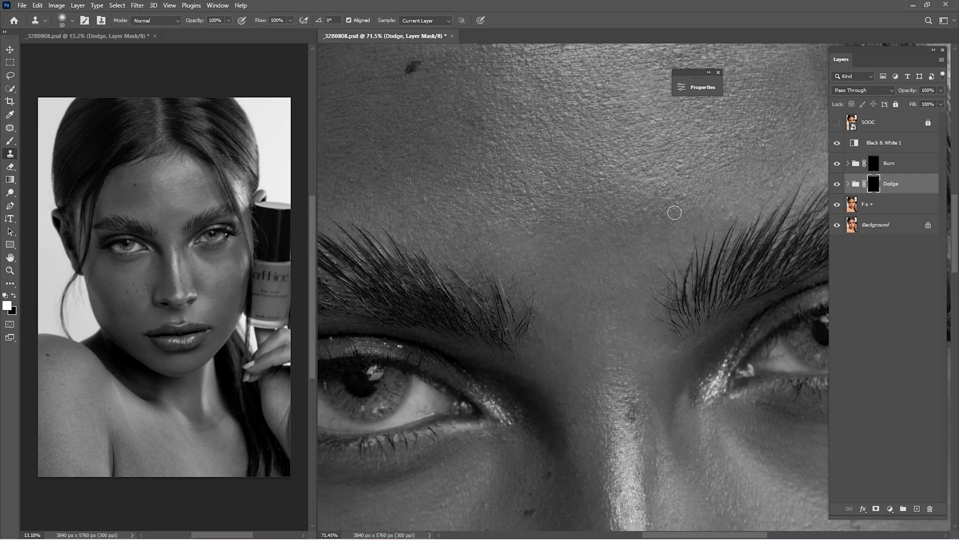
key("b")
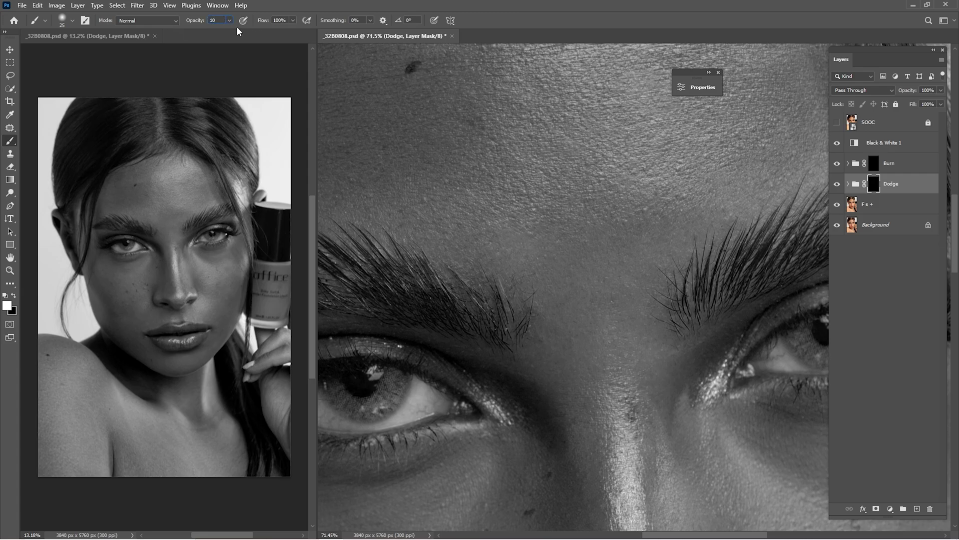
left_click(293, 20)
left_click(283, 21)
type("45")
Paint white on the Dodge mask over the small dark patches between the eyebrows and on the forehead
left_click_drag(602, 292, 549, 361)
left_click_drag(555, 273, 602, 316)
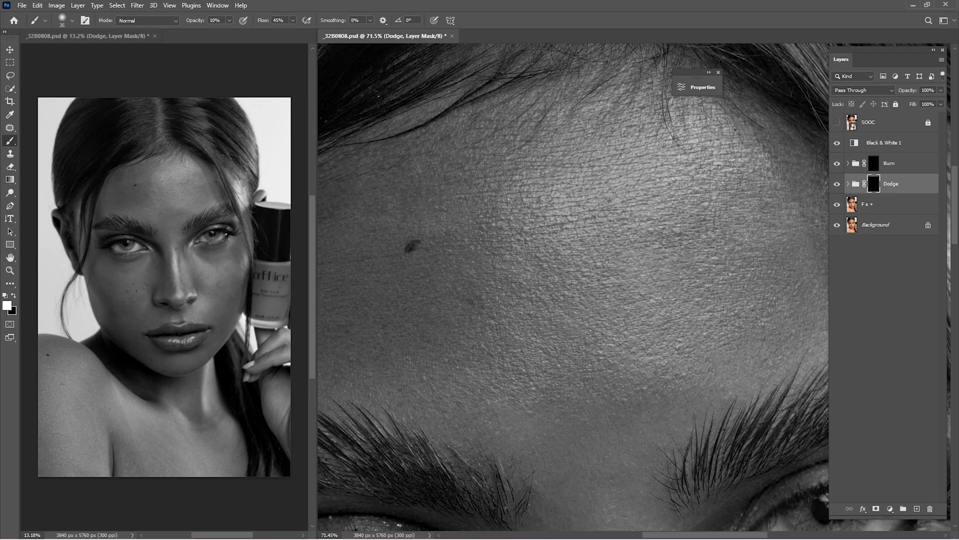
left_click_drag(685, 263, 636, 256)
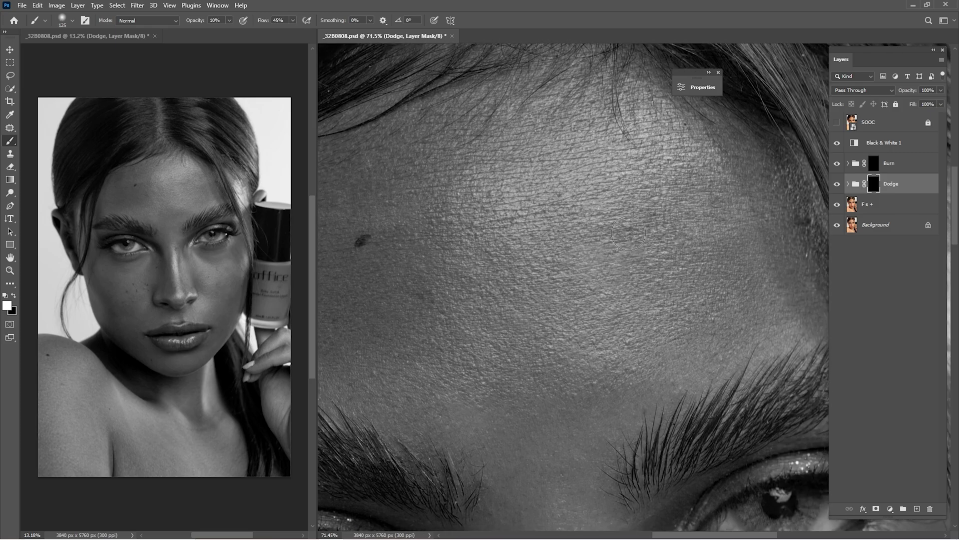
key("bracketright")
Activate the overview window and switch the Dodge group's visibility off and on to compare the forehead
left_click(203, 194)
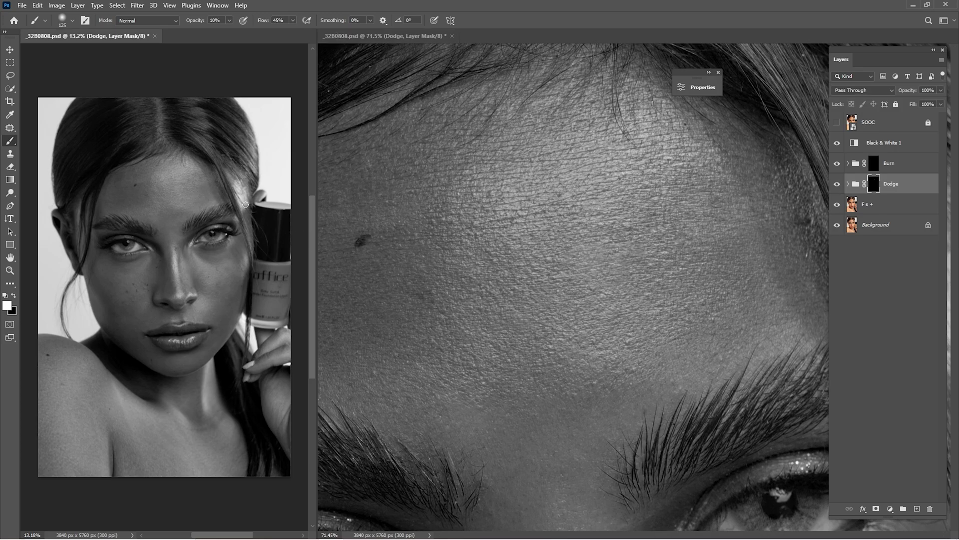
key("bracketright")
key("bracketright")
key("bracketright")
key("bracketright")
key("bracketright")
left_click(837, 184)
left_click(838, 184)
left_click(838, 185)
left_click(838, 185)
Return to the zoomed window and dodge the forehead above the eyebrow nearest the bottle with a large brush up to 500 px
left_click(686, 235)
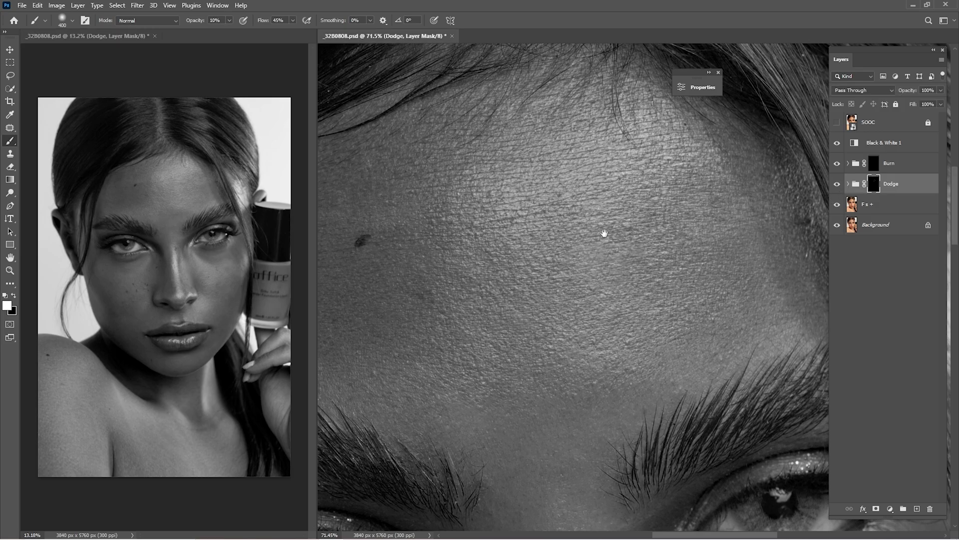
left_click_drag(604, 234, 685, 224)
left_click_drag(685, 262, 576, 234)
key("bracketright")
key("bracketleft")
key("bracketleft")
key("bracketleft")
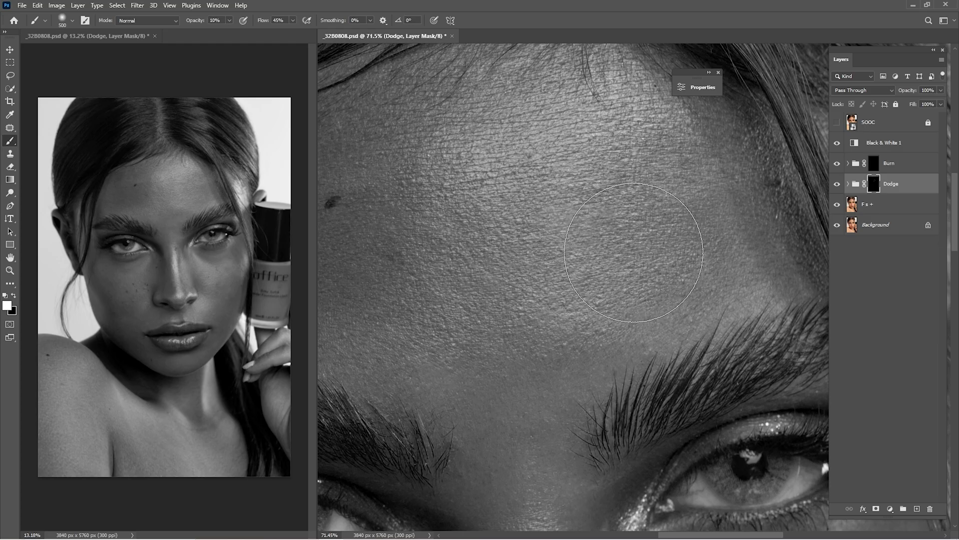
Dodge the dark patches around the forehead mole on the Dodge mask, varying the brush size to match each patch
scroll(588, 253, "left", 1)
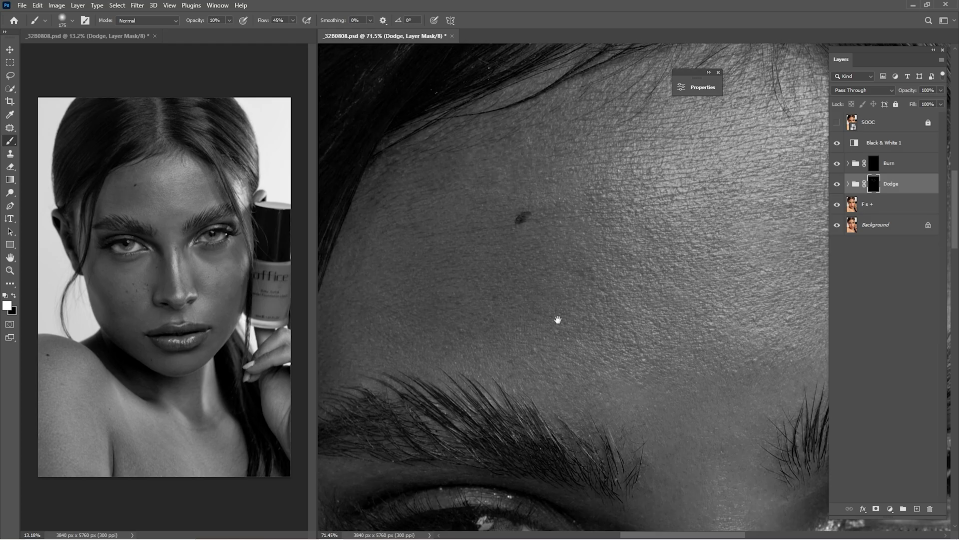
left_click_drag(557, 319, 517, 235)
scroll(516, 235, "up", 7)
scroll(642, 184, "down", 6)
left_click_drag(750, 249, 623, 232)
key("bracketleft")
key("bracketleft")
key("bracketleft")
key("bracketleft")
key("bracketleft")
key("bracketleft")
left_click_drag(550, 92, 715, 191)
key("bracketright")
key("bracketright")
key("bracketright")
key("bracketright")
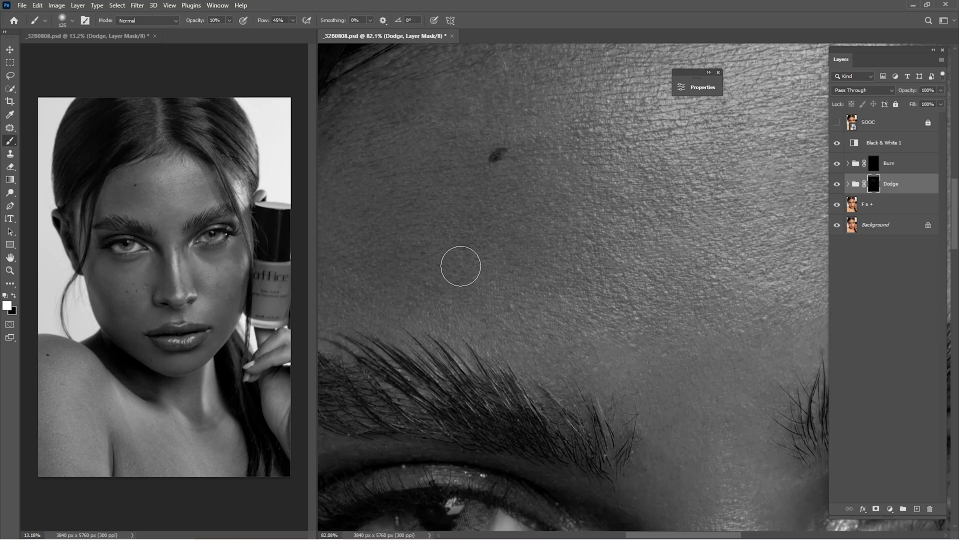
Even out the skin above the eyebrow on the mole's side and across the central forehead with soft dodge strokes
left_click_drag(460, 265, 608, 265)
key("bracketleft")
key("bracketleft")
key("bracketleft")
key("bracketleft")
key("bracketleft")
key("bracketright")
key("bracketright")
key("bracketright")
key("bracketright")
key("bracketright")
left_click_drag(663, 93, 560, 171)
key("bracketleft")
key("bracketleft")
key("bracketleft")
scroll(546, 247, "right", 2)
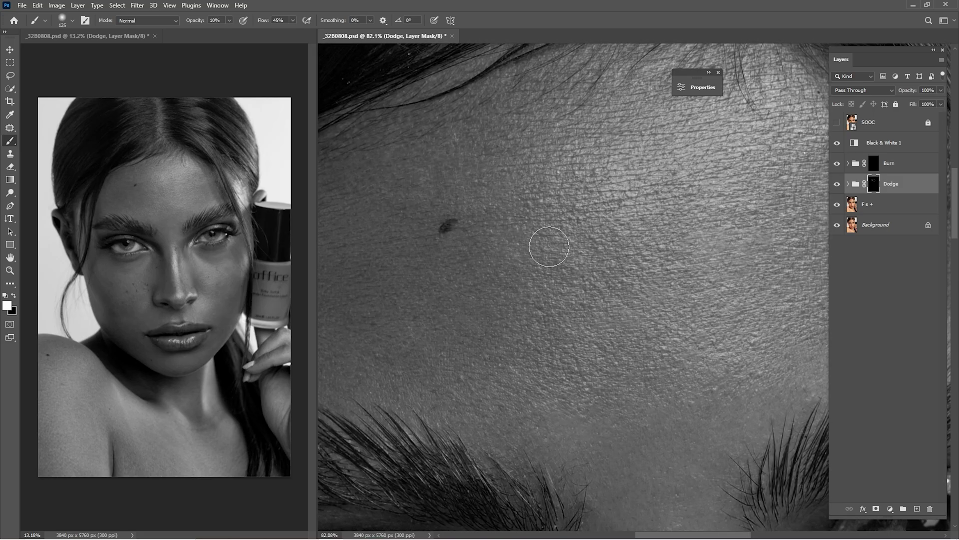
Dodge the blotches on the cheek nearest the bottle, from below the eye down beside the nostril
scroll(500, 230, "down", 10)
left_click_drag(604, 127, 378, 110)
key("bracketright")
key("bracketright")
key("bracketright")
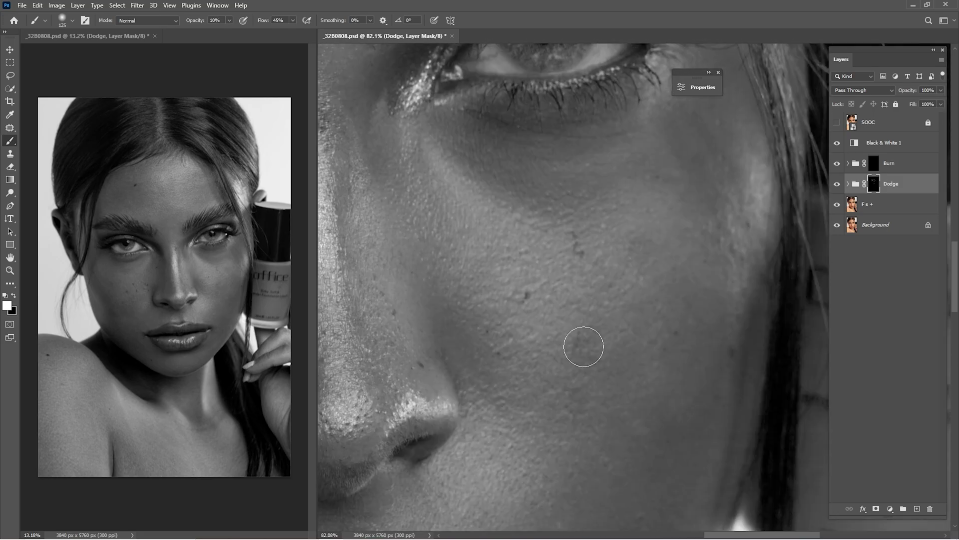
left_click_drag(583, 250, 583, 348)
scroll(674, 304, "up", 1)
scroll(674, 304, "down", 1)
left_click_drag(500, 480, 615, 135)
key("bracketleft")
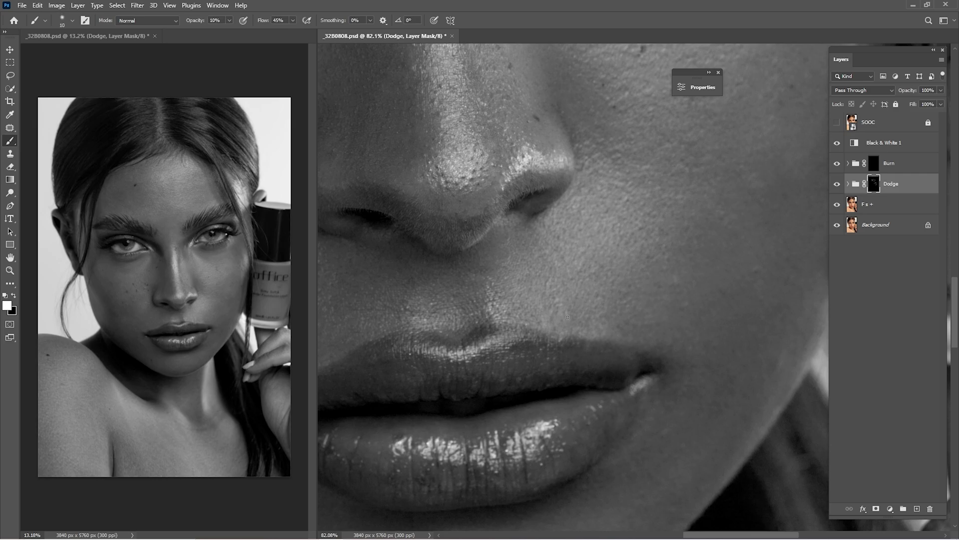
Dodge the uneven shadows around the nose, upper lip and corner of the mouth with small and medium brushes
scroll(608, 308, "down", 1)
left_click_drag(493, 202, 606, 274)
left_click_drag(410, 295, 535, 210)
key("bracketright")
key("bracketright")
key("bracketright")
key("bracketright")
left_click_drag(376, 224, 550, 263)
key("bracketleft")
key("bracketleft")
key("bracketleft")
Lighten the dark patches under the eye and across the freckled cheek on the Dodge mask
scroll(621, 262, "up", 4)
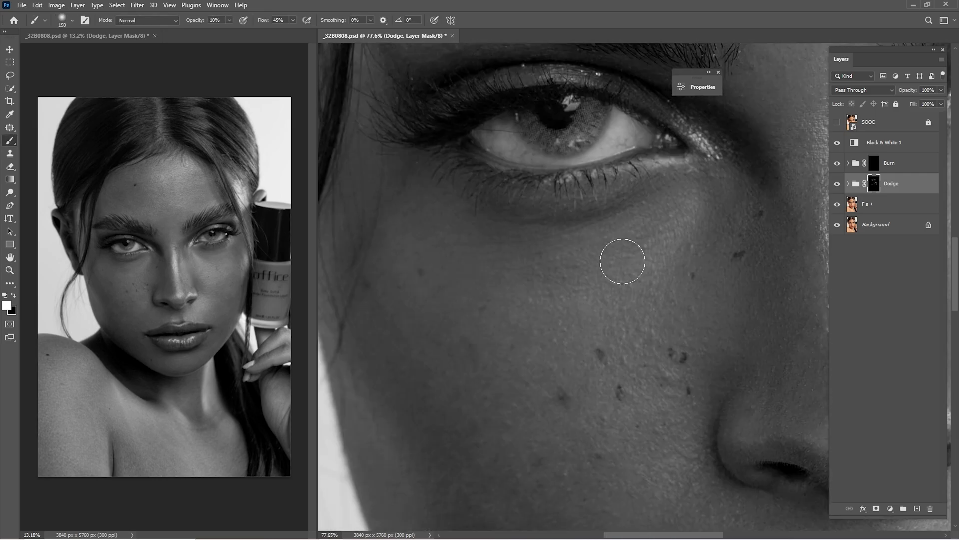
scroll(572, 221, "up", 6)
scroll(572, 221, "left", 2)
scroll(670, 210, "down", 5)
scroll(670, 210, "right", 3)
key("bracketleft")
key("bracketright")
key("bracketright")
key("bracketright")
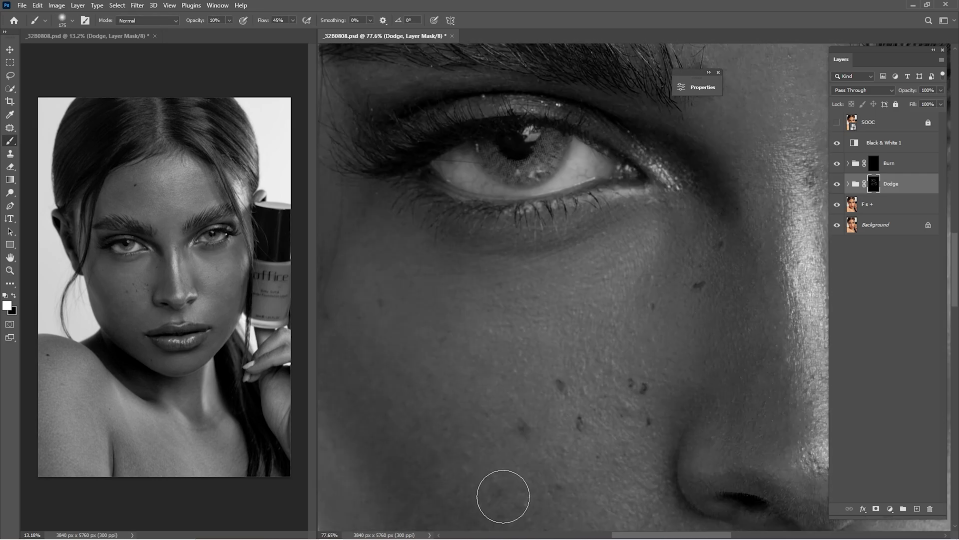
left_click_drag(503, 497, 582, 265)
key("bracketleft")
key("bracketleft")
key("bracketleft")
key("bracketleft")
key("bracketleft")
left_click_drag(700, 469, 550, 276)
left_click_drag(739, 270, 438, 208)
Dodge the remaining dark areas on the outer cheek and jaw beside the bottle
key("bracketright")
key("bracketright")
key("bracketright")
key("bracketright")
left_click_drag(731, 149, 616, 439)
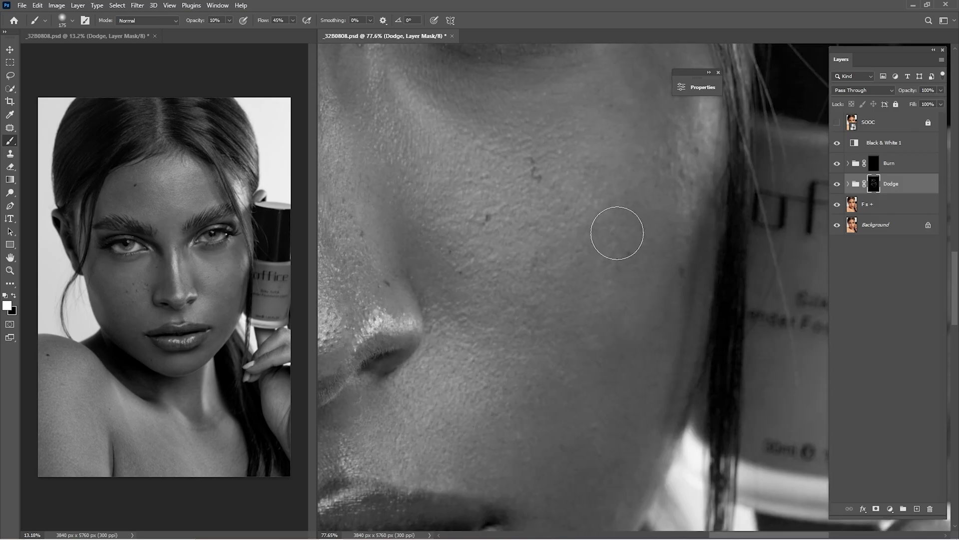
mouse_move(530, 75)
left_mouse_down()
mouse_move(624, 464)
mouse_move(561, 331)
left_mouse_up()
left_click_drag(400, 389, 715, 262)
key("bracketleft")
scroll(549, 308, "up", 5)
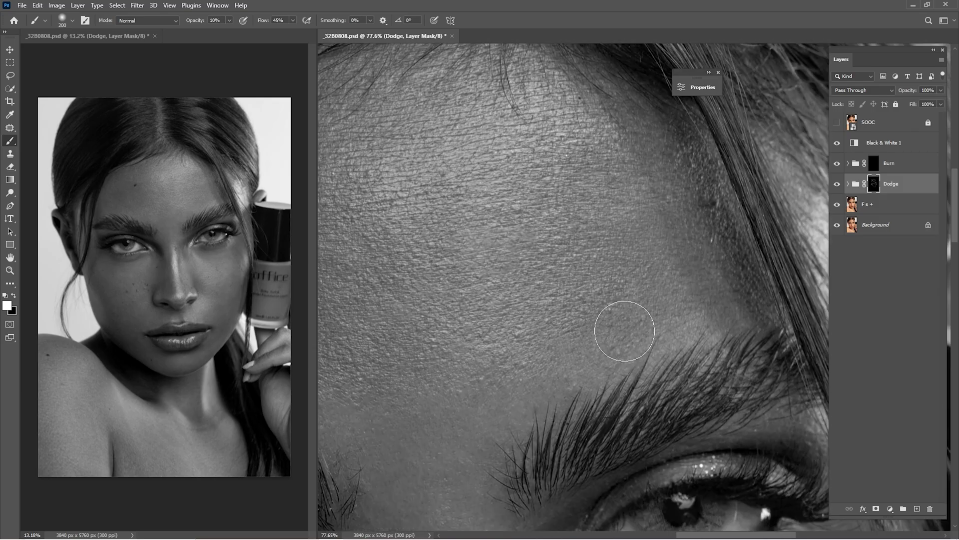
Fit the portrait in the window and toggle the Black & White 1 layer and Dodge group to compare the dodging
key("ctrl+0")
key("bracketright")
key("bracketright")
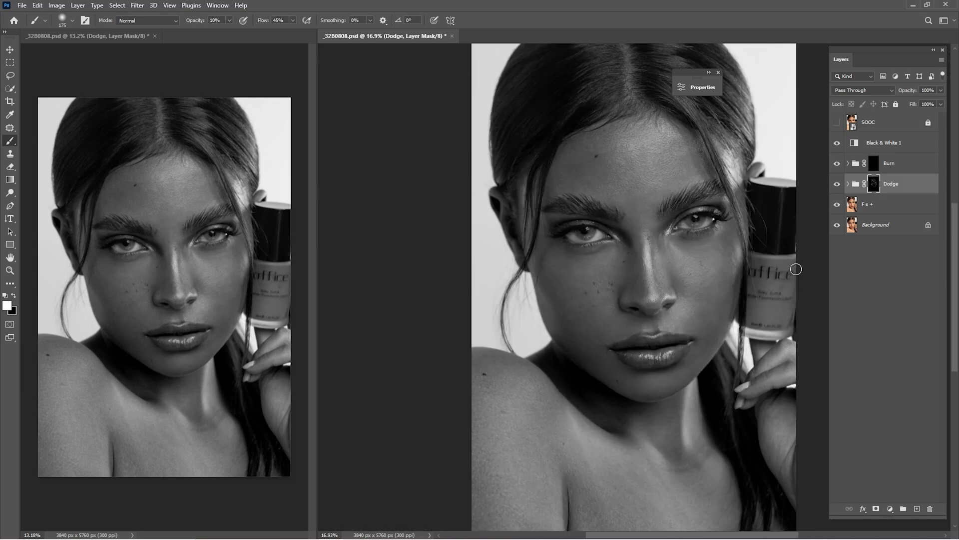
left_click(837, 143)
left_click(834, 190)
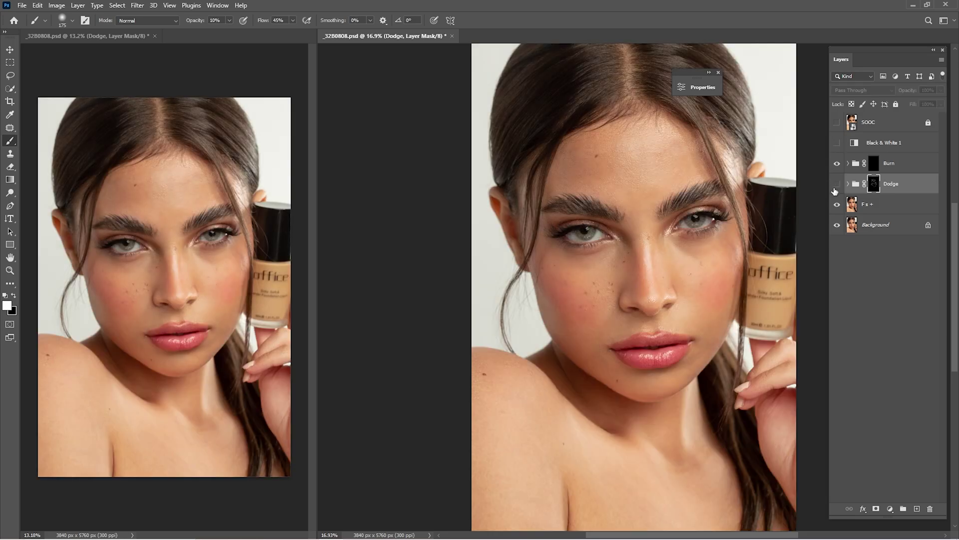
left_click(834, 189)
left_click(838, 144)
left_click(838, 185)
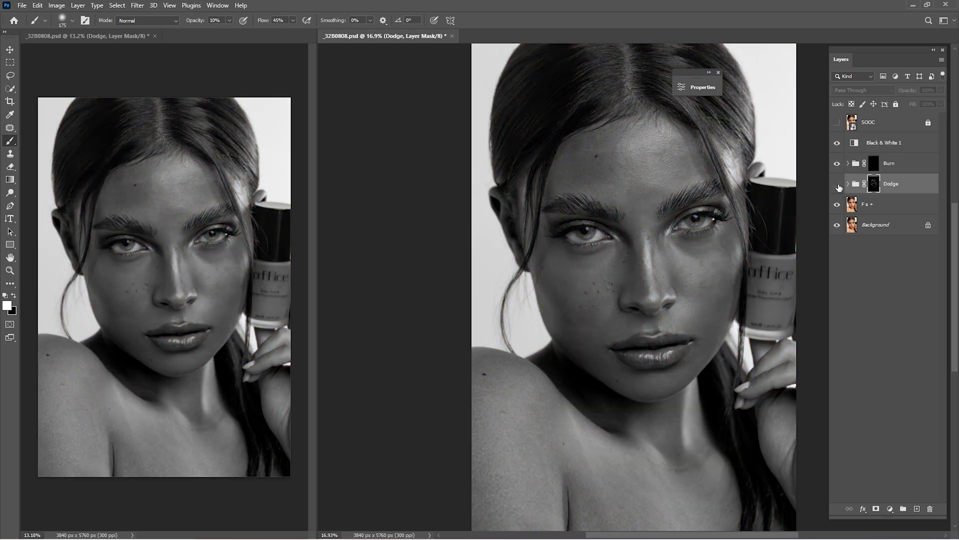
left_click(837, 185)
left_click(838, 184)
left_click(838, 185)
left_click(838, 185)
left_click(838, 186)
left_click(838, 186)
left_click(838, 185)
left_click(838, 185)
left_click(837, 143)
left_click(838, 185)
Target the Burn group's mask, show Black & White 1, and paint over the bright patches on the cheek below the eye
left_click(869, 165)
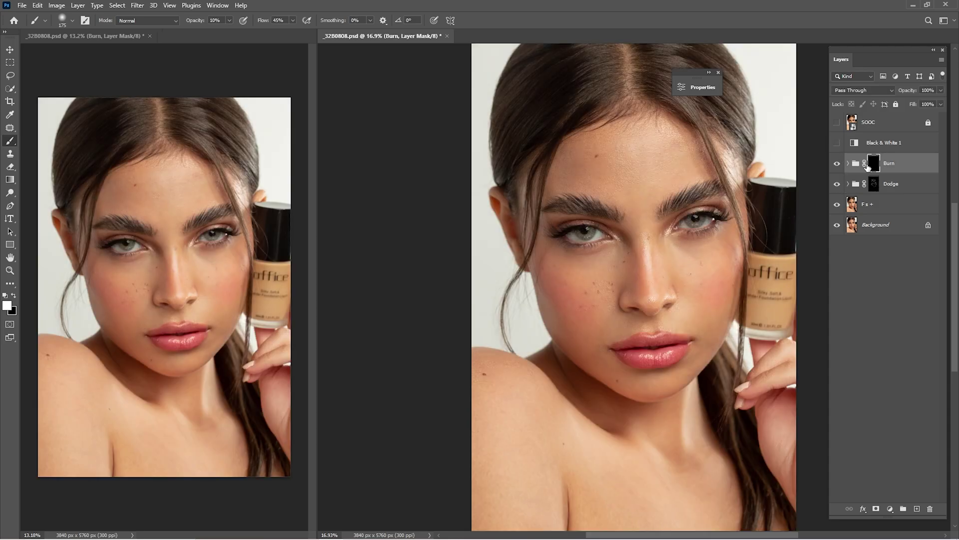
left_click(837, 143)
scroll(699, 250, "up", 5)
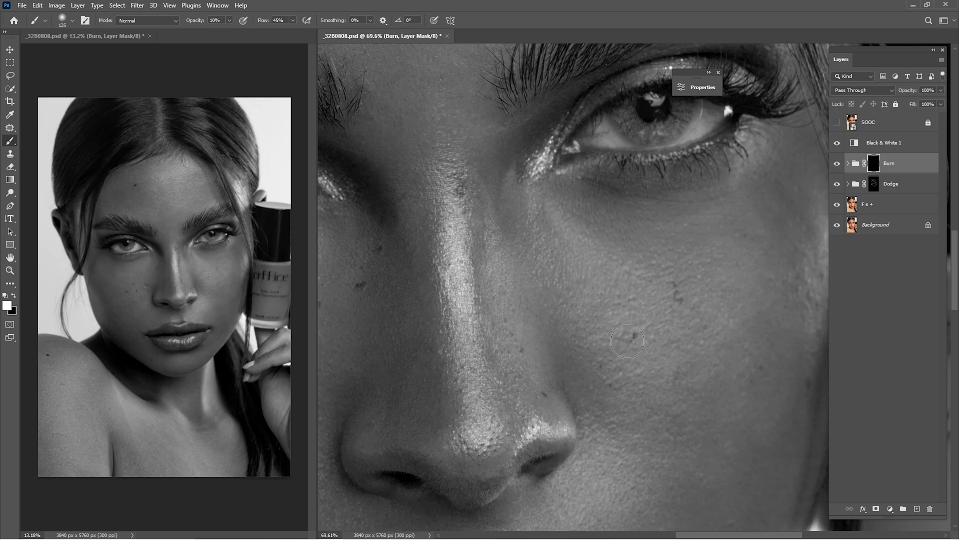
left_click_drag(724, 334, 648, 269)
key("bracketleft")
key("bracketleft")
key("bracketleft")
key("bracketleft")
key("bracketleft")
key("bracketleft")
key("bracketleft")
Burn the bright patches on the lower cheek between the nose and mouth with a brush of about 150 px
left_click_drag(617, 417, 646, 283)
key("bracketright")
key("bracketright")
key("bracketright")
key("bracketright")
key("bracketright")
key("bracketright")
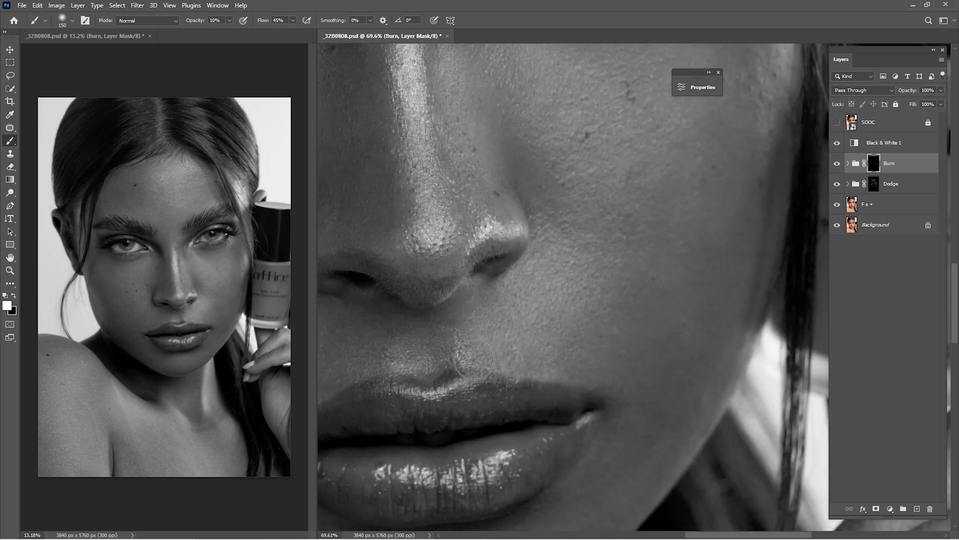
Burn the bright patches along the side of the nose beside the cheek with a brush of about 90 px
scroll(474, 358, "up", 3)
key("bracketleft")
key("bracketleft")
key("bracketleft")
key("bracketleft")
key("bracketleft")
key("bracketleft")
key("bracketleft")
scroll(496, 339, "up", 3)
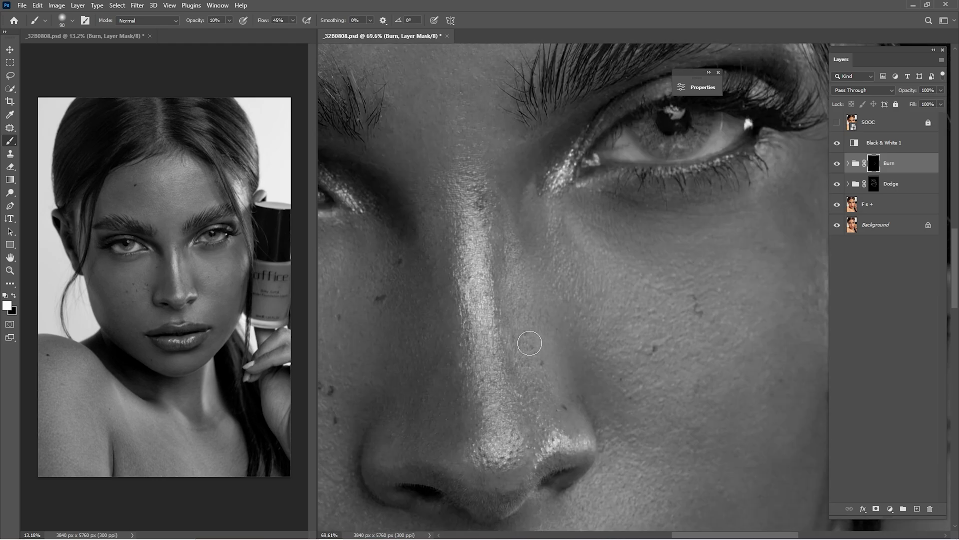
key("bracketleft")
scroll(548, 312, "up", 2)
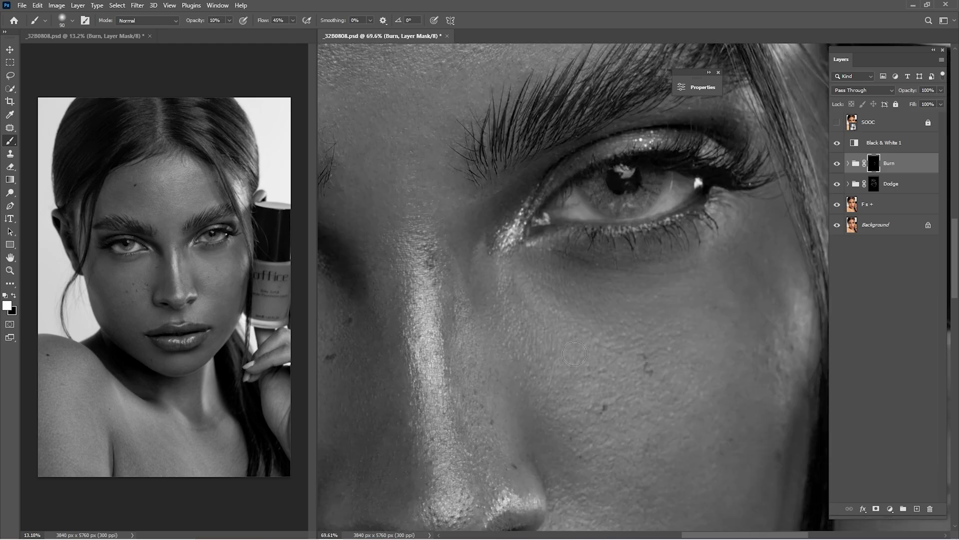
Burn the bright patches under the eye on the bottle side and beside the nose bridge with a brush of about 100 px
left_click_drag(601, 342, 542, 300)
key("bracketright")
key("bracketright")
left_click_drag(635, 217, 631, 280)
left_click_drag(372, 290, 594, 243)
key("bracketleft")
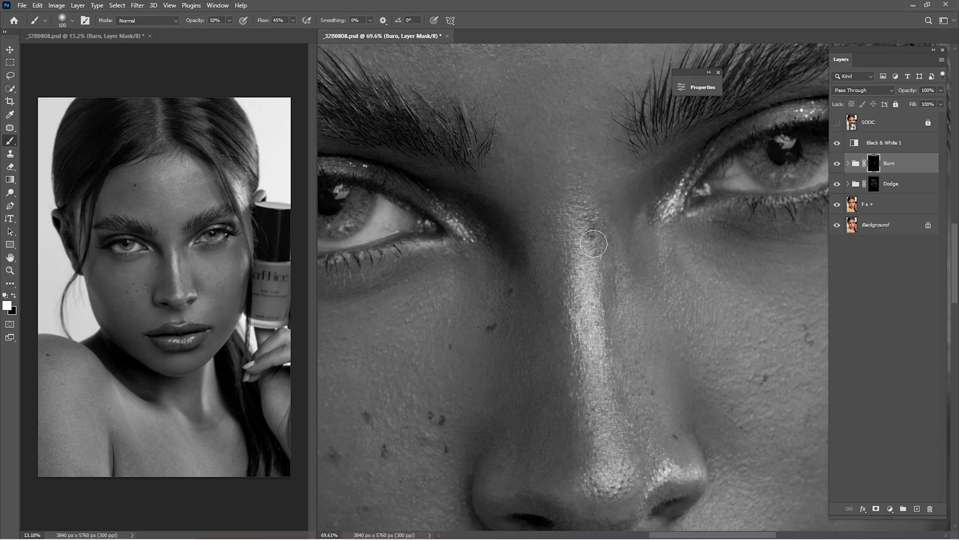
Burn the bright patches on the freckled cheek below the other eye with a brush of about 125 px
left_click_drag(553, 334, 782, 229)
key("bracketright")
left_click_drag(665, 200, 643, 272)
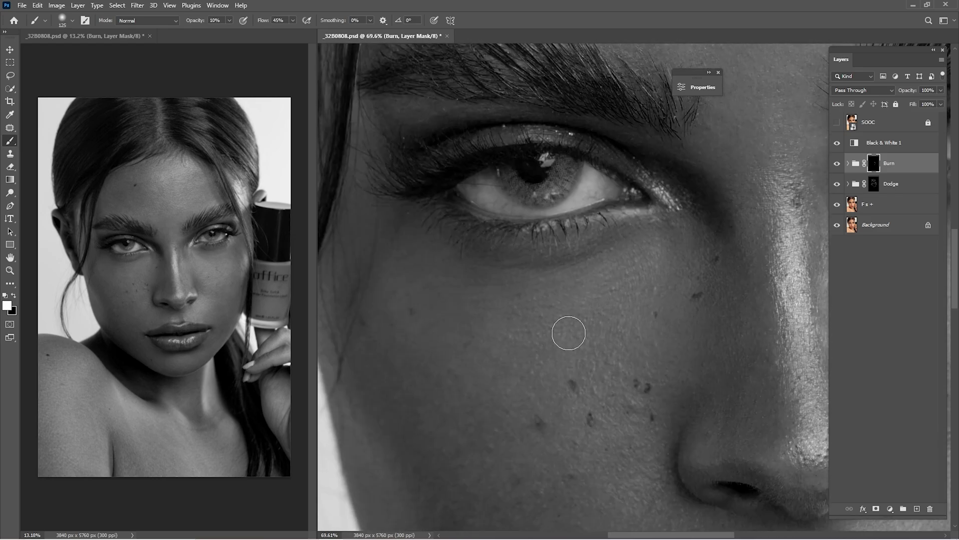
scroll(590, 280, "down", 3)
scroll(589, 280, "right", 1)
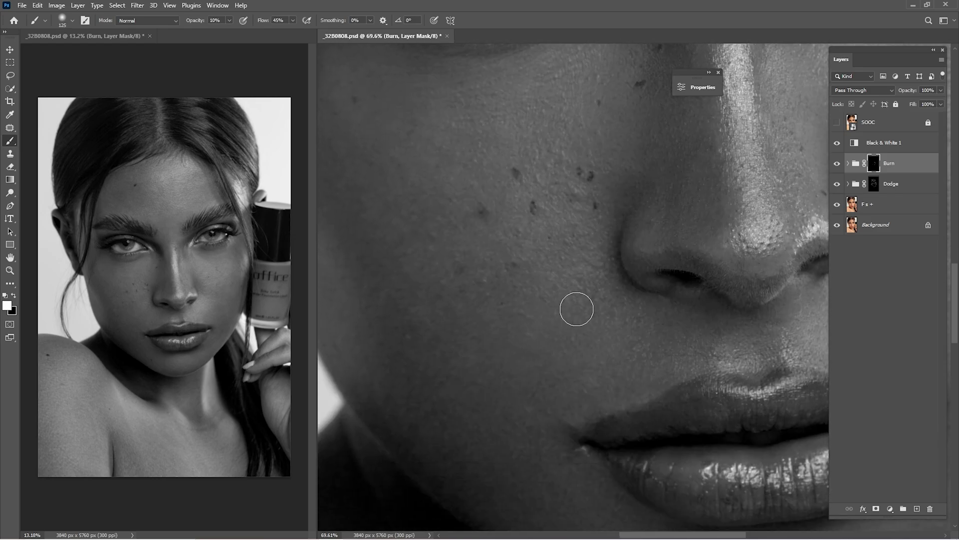
Burn the bright spots on the outer lower cheek and jaw of the freckled side with a brush of about 90 px
scroll(576, 309, "down", 1)
scroll(577, 309, "left", 2)
key("bracketleft")
key("bracketleft")
scroll(549, 250, "left", 3)
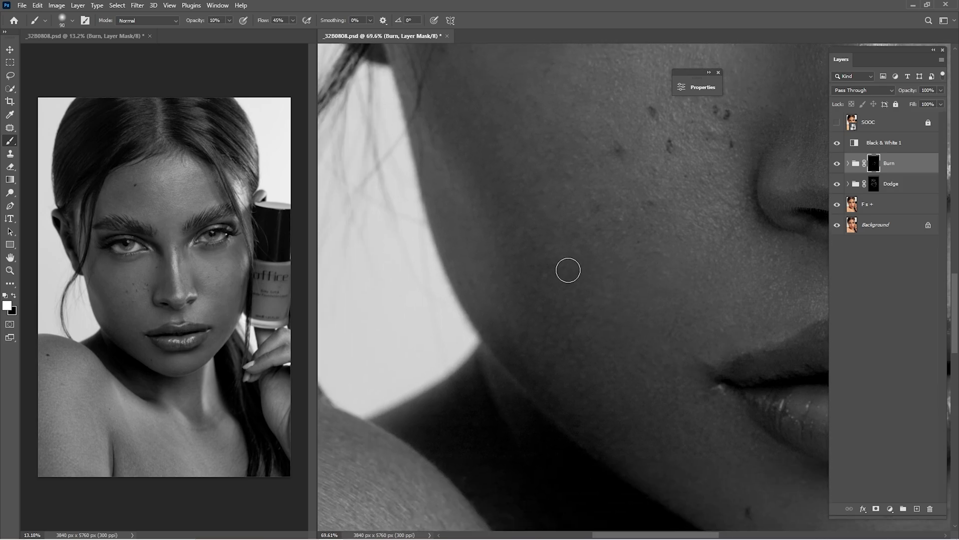
Burn the bright patches between the nose and upper lip, using brush sizes from about 70 to 125 px
scroll(593, 274, "right", 3)
scroll(591, 278, "down", 1)
key("bracketleft")
key("bracketleft")
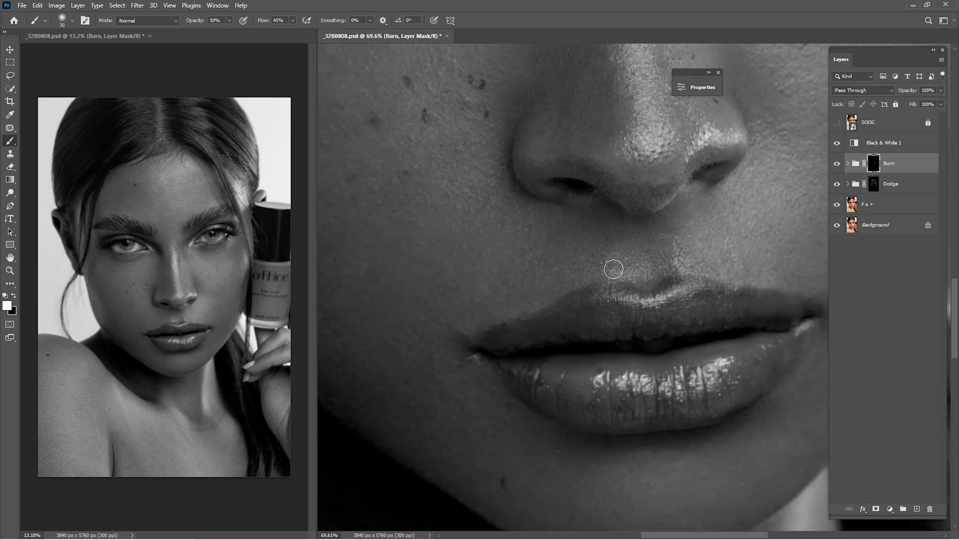
scroll(619, 272, "right", 3)
scroll(620, 275, "up", 1)
key("bracketright")
key("bracketright")
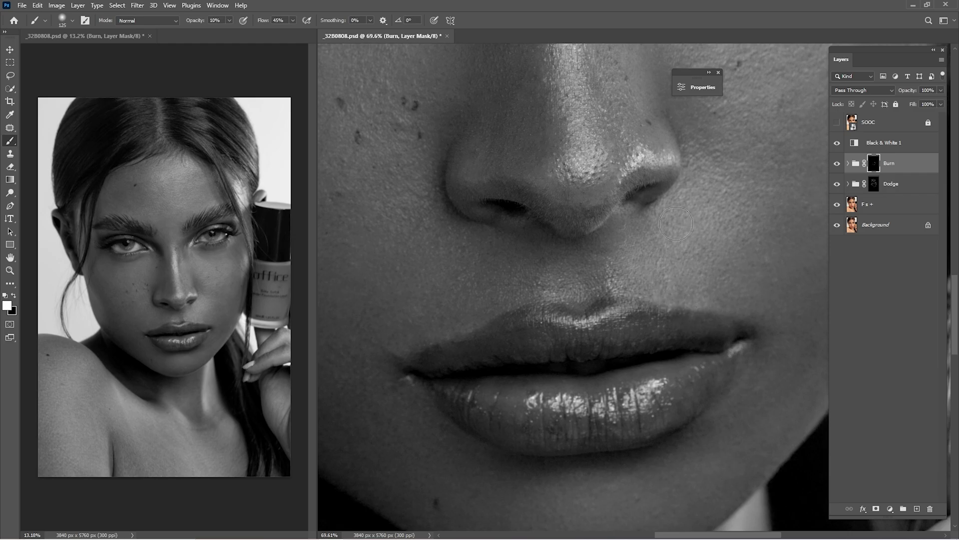
Burn the bright areas beside the mouth corner and along the bottle-side jaw with a brush of about 70 px
key("bracketleft")
key("bracketleft")
key("bracketleft")
key("bracketleft")
scroll(629, 269, "down", 2)
scroll(624, 265, "right", 2)
scroll(634, 263, "down", 1)
scroll(637, 263, "right", 2)
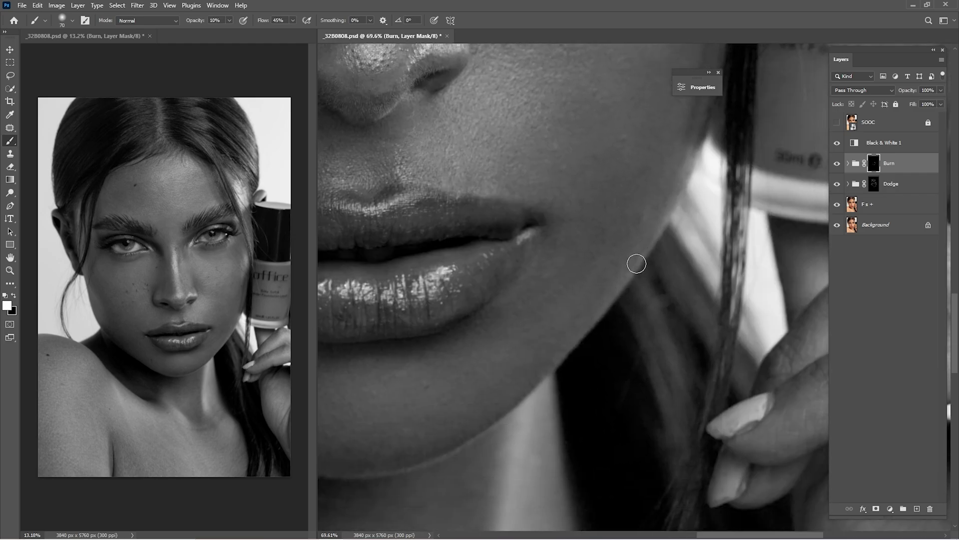
Burn the remaining bright patches on the bottle-side outer cheek with a brush of about 125 to 150 px
key("bracketright")
key("bracketright")
key("bracketright")
key("bracketright")
scroll(565, 150, "up", 5)
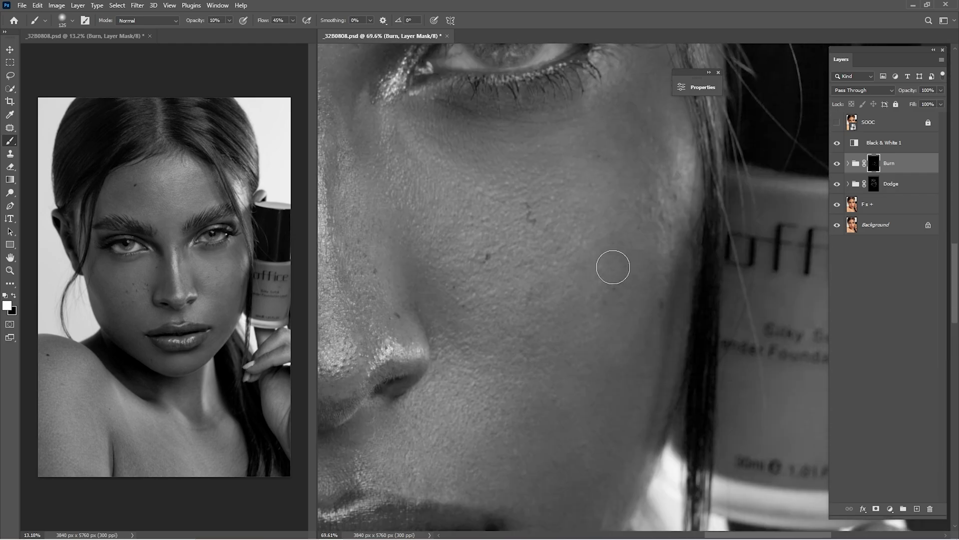
key("bracketright")
scroll(575, 184, "up", 5)
scroll(574, 185, "left", 2)
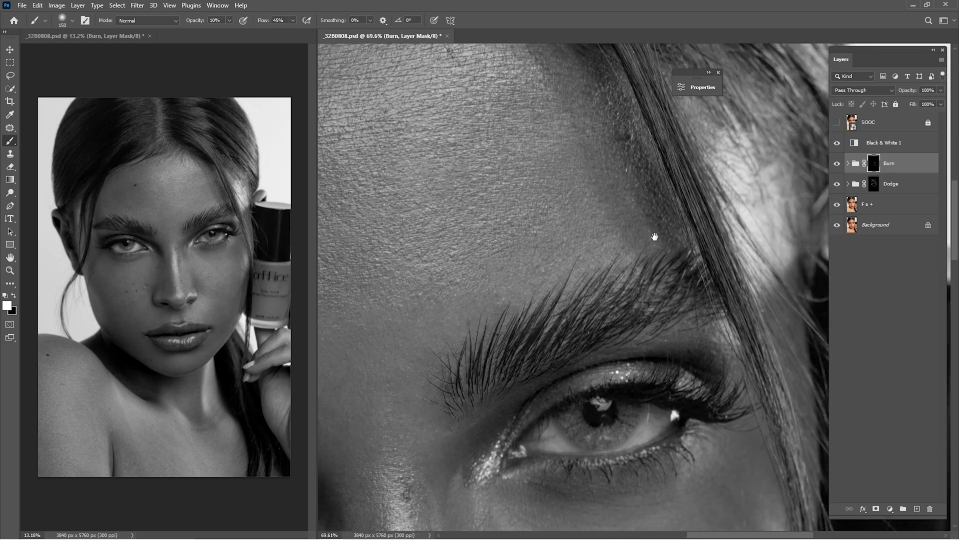
Burn the bright patches across the forehead above the eyebrow with a brush of about 150 px
left_click_drag(655, 237, 759, 250)
left_click_drag(576, 138, 588, 234)
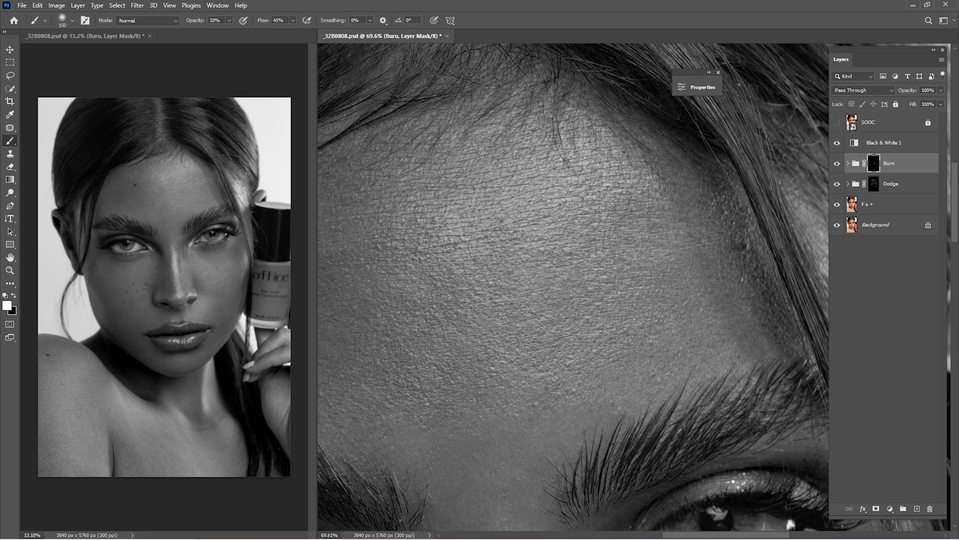
key("bracketleft")
key("bracketright")
Fit the portrait in the window and toggle the Burn group to compare the burning in black and white
key("ctrl+0")
left_click(838, 165)
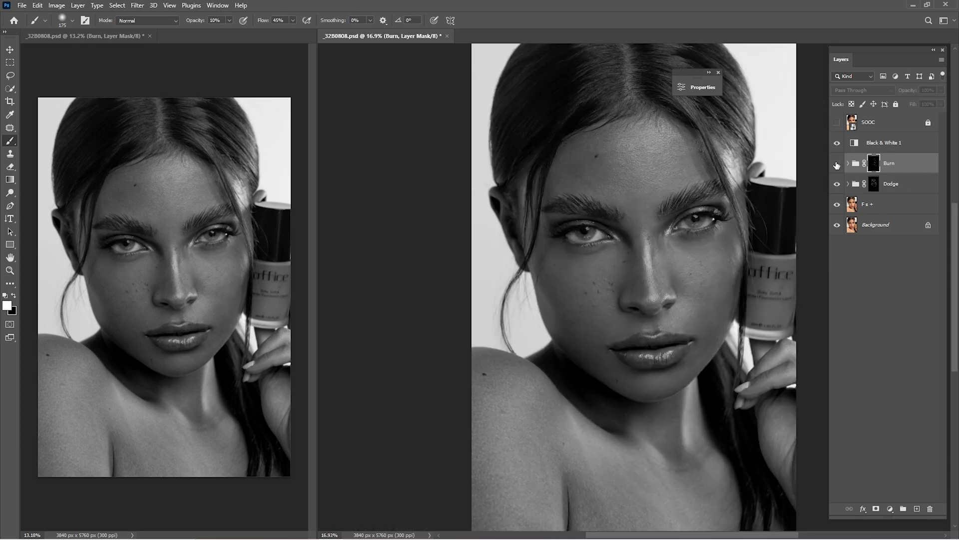
left_click(837, 164)
left_click(837, 165)
left_click(837, 165)
left_click(837, 165)
left_click(838, 165)
left_click(838, 165)
Hide Black & White 1 and toggle the Burn group to compare the burning in colour
left_click(837, 143)
left_click(836, 168)
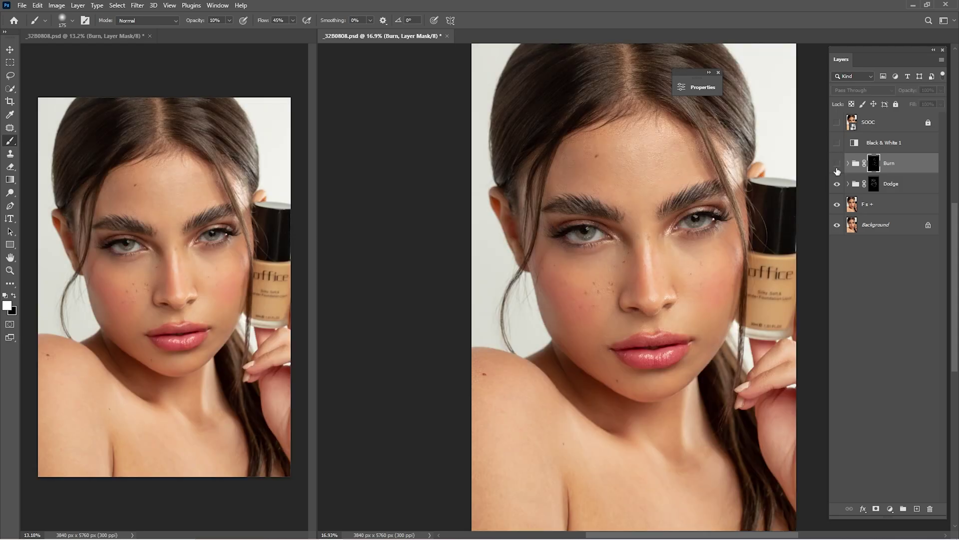
left_click(835, 168)
left_click(836, 168)
left_click(836, 168)
left_click(836, 170)
left_click(837, 167)
Target the Dodge group's mask, show Black & White 1, and dodge the dark patches on the chest with a 400 px brush
left_click(894, 184)
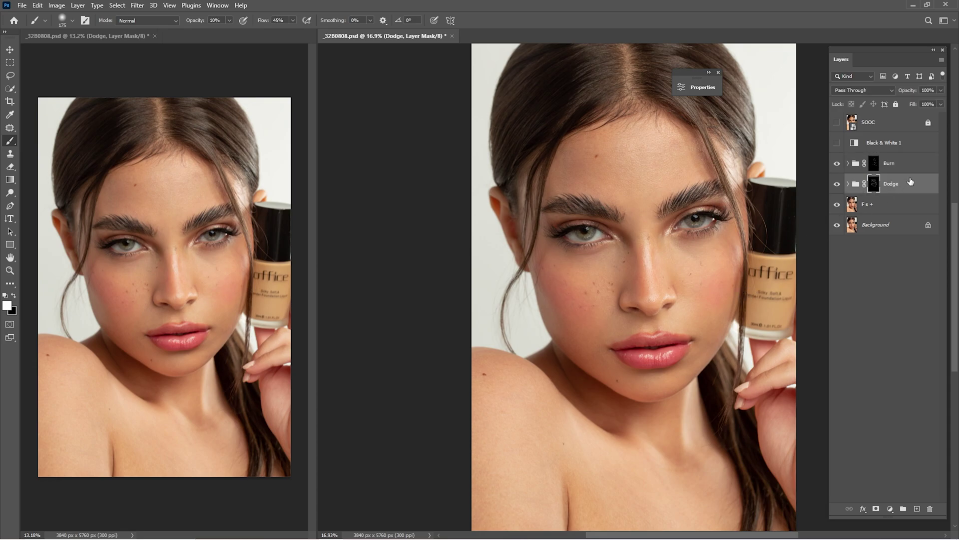
left_click(839, 146)
left_click_drag(531, 398, 550, 397)
left_click_drag(538, 347, 496, 158)
key("bracketright")
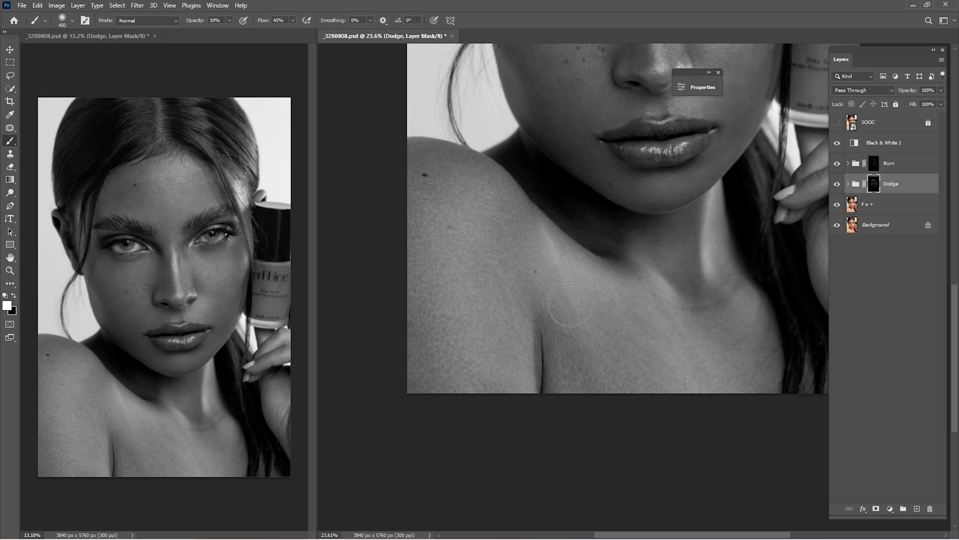
key("bracketright")
key("bracketright")
key("bracketleft")
key("bracketleft")
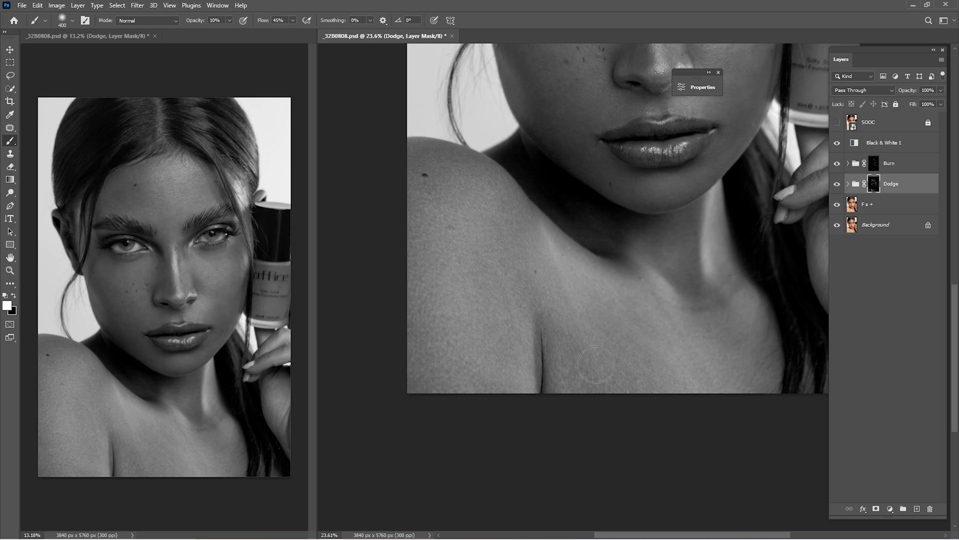
Dodge the dark areas on the fingers holding the bottle with a brush of about 150 px
key("bracketright")
left_click_drag(756, 259, 529, 283)
key("bracketleft")
key("bracketleft")
key("bracketleft")
key("bracketleft")
key("bracketleft")
key("bracketleft")
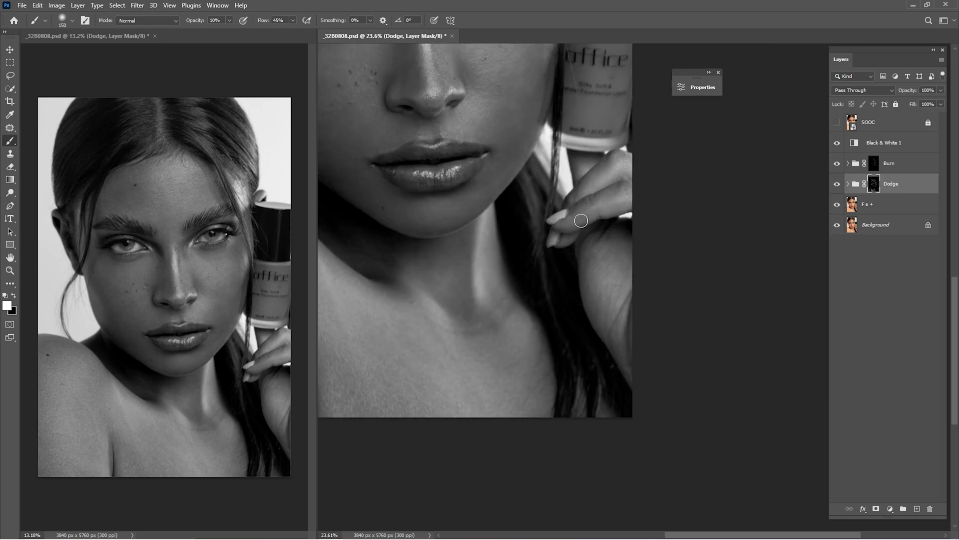
Dodge the broad dark areas on the lower chest with a brush of about 600 px
left_click_drag(514, 385, 706, 310)
key("bracketright")
key("bracketright")
key("bracketright")
key("bracketright")
key("bracketright")
key("bracketright")
key("bracketright")
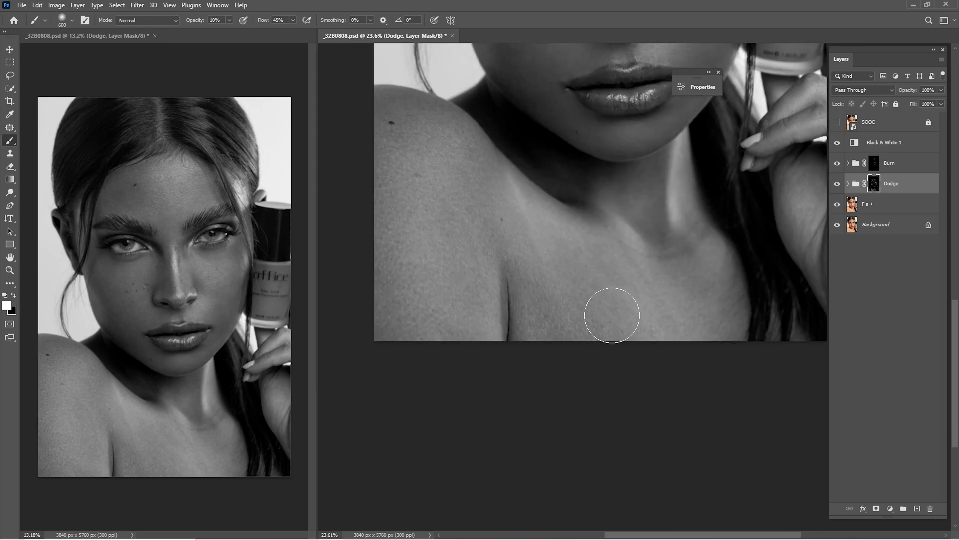
Dodge the dark patches between the shoulder, collarbone and armpit crease with a brush of about 200 to 300 px
left_click_drag(491, 218, 539, 324)
key("bracketleft")
key("bracketleft")
key("bracketleft")
key("bracketleft")
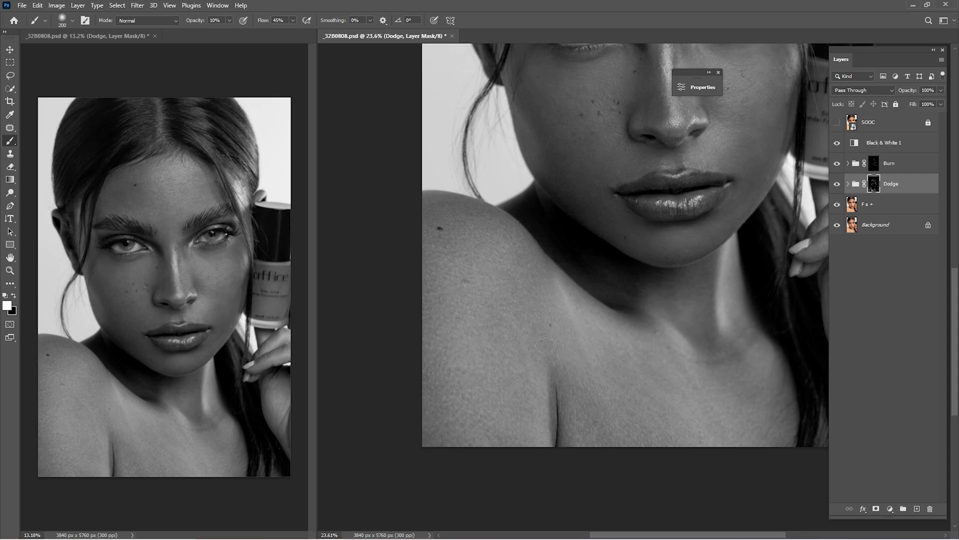
left_click_drag(577, 408, 540, 278)
key("bracketright")
key("bracketright")
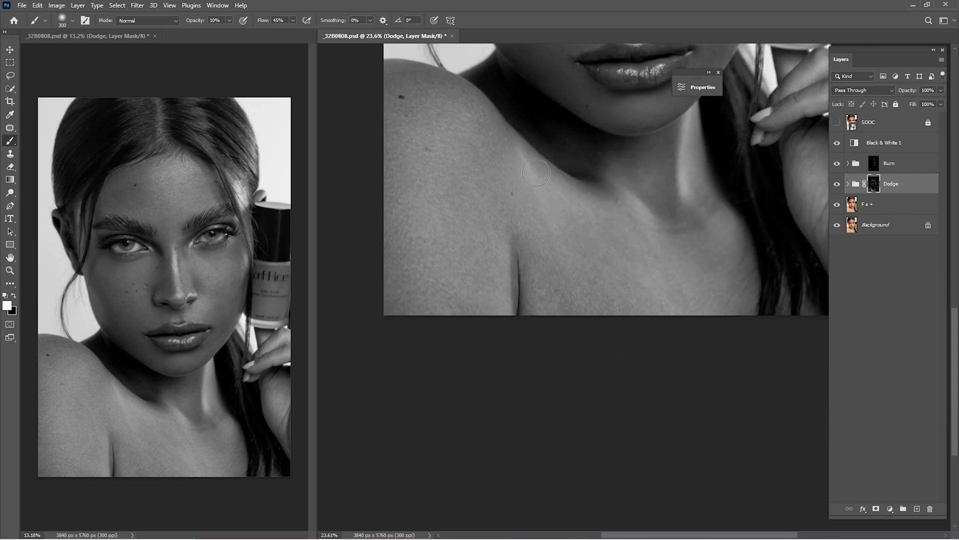
Target the Burn group's mask and burn the bright patches on the shoulder and chest with a large soft brush
key("alt+bracketright")
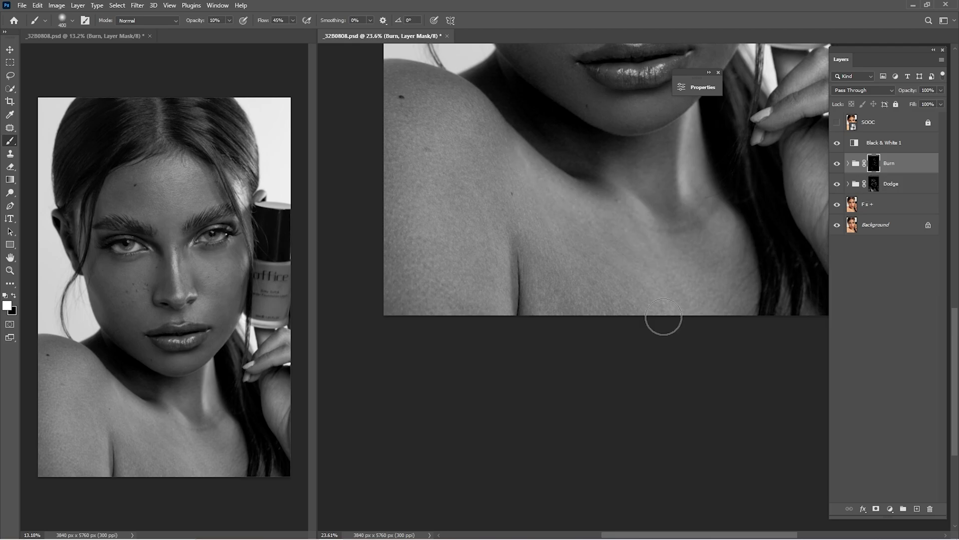
key("bracketright")
key("bracketright")
key("bracketright")
key("bracketright")
key("bracketright")
key("bracketright")
key("bracketright")
Fit the portrait in the window, hide Black & White 1, and toggle the SOOC layer to compare with the original
key("ctrl+0")
left_click(838, 123)
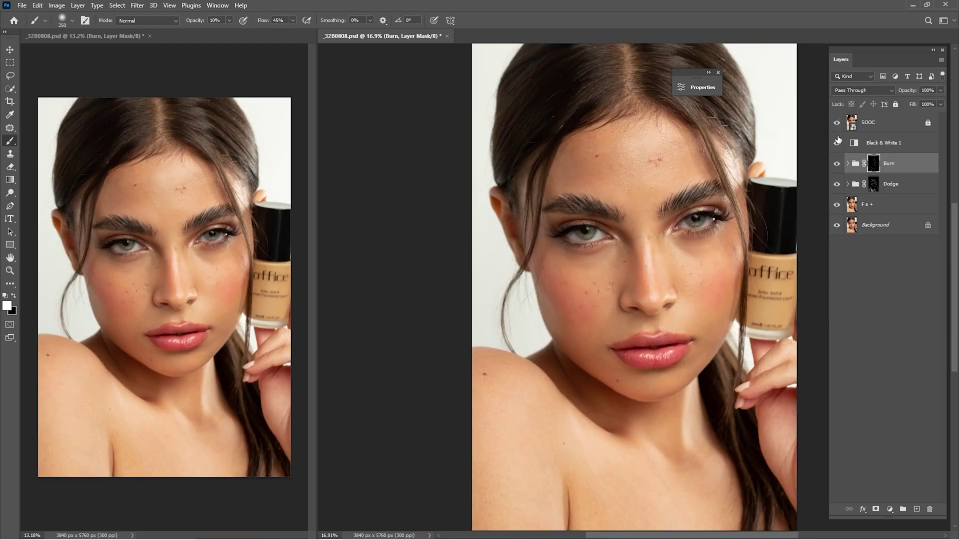
left_click(836, 123)
left_click(835, 123)
left_click(834, 124)
left_click(833, 123)
left_click(834, 123)
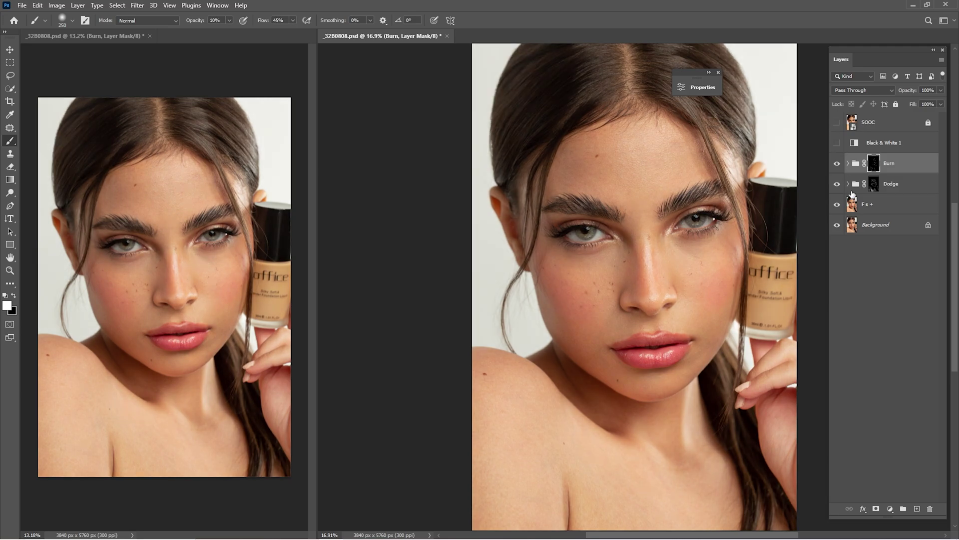
Select the F s + layer, close the second document window, and toggle the Dodge group to compare the dodging
left_click(884, 204)
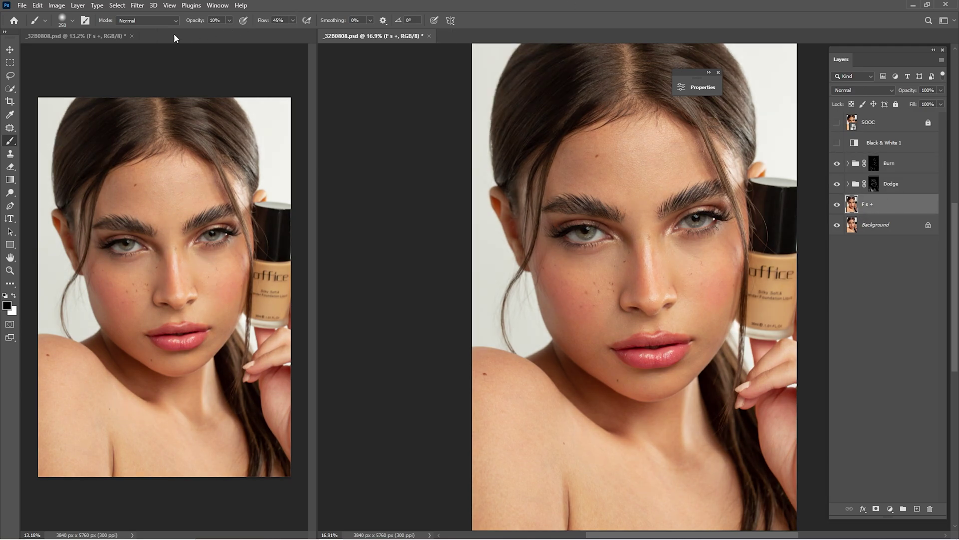
left_click(131, 36)
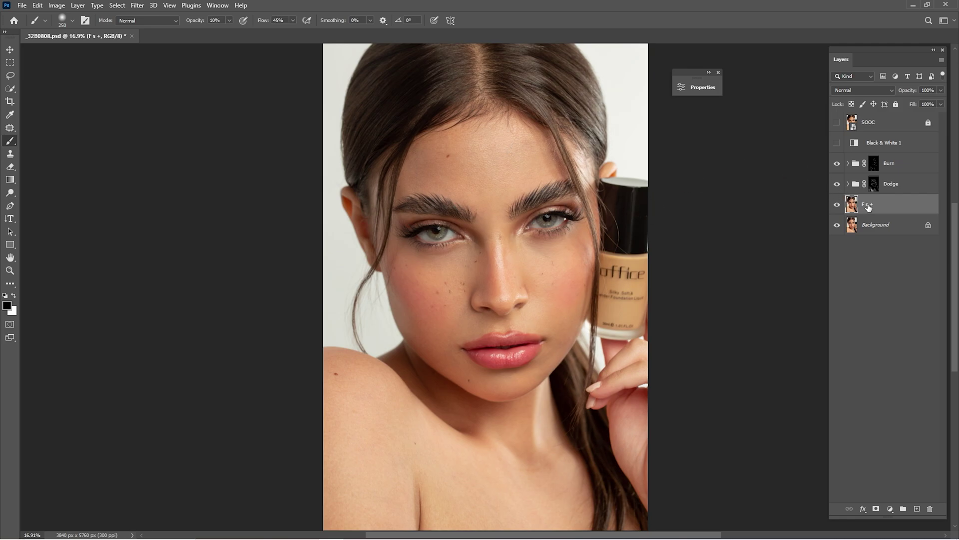
left_click(837, 185)
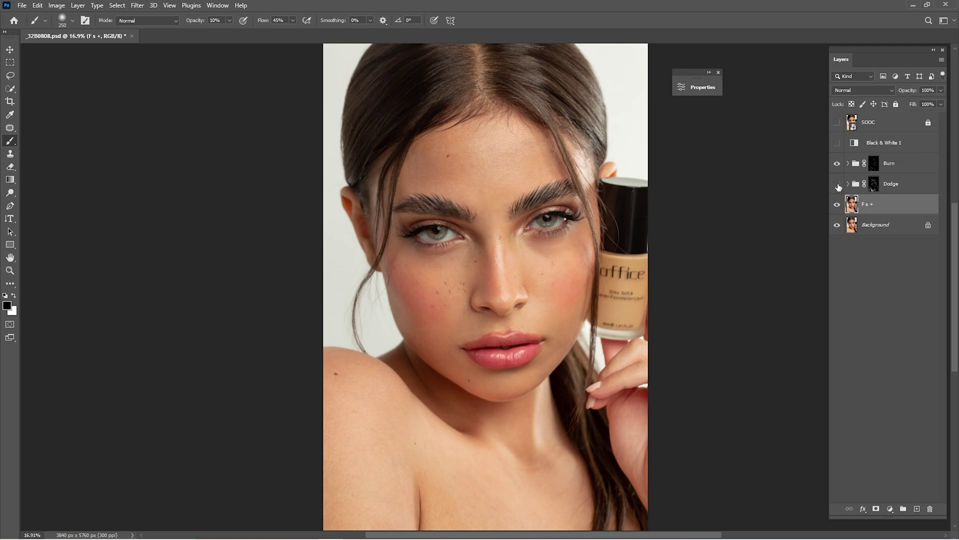
left_click(837, 185)
left_click(837, 185)
left_click(837, 185)
left_click(837, 185)
left_click(837, 185)
Set the opacity of the Desaturate layer inside the Dodge group to 25%
left_click(848, 184)
left_click(905, 210)
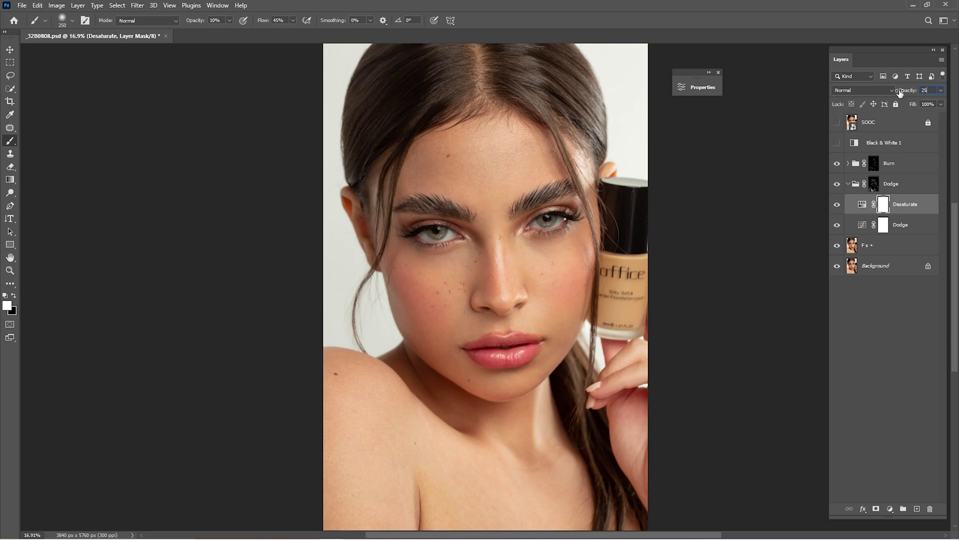
left_click(848, 183)
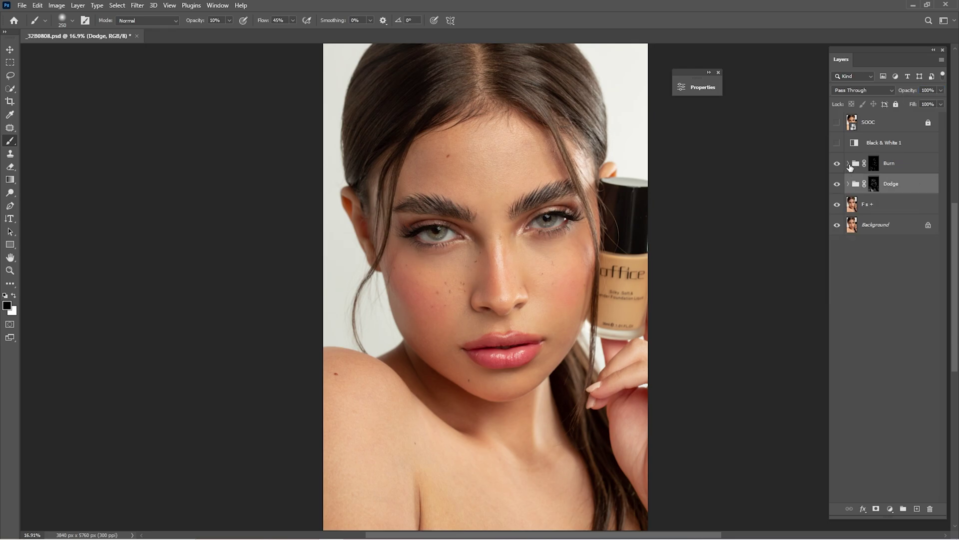
Set the opacity of the Saturate layer inside the Burn group to 35%
left_click(848, 162)
left_click(895, 191)
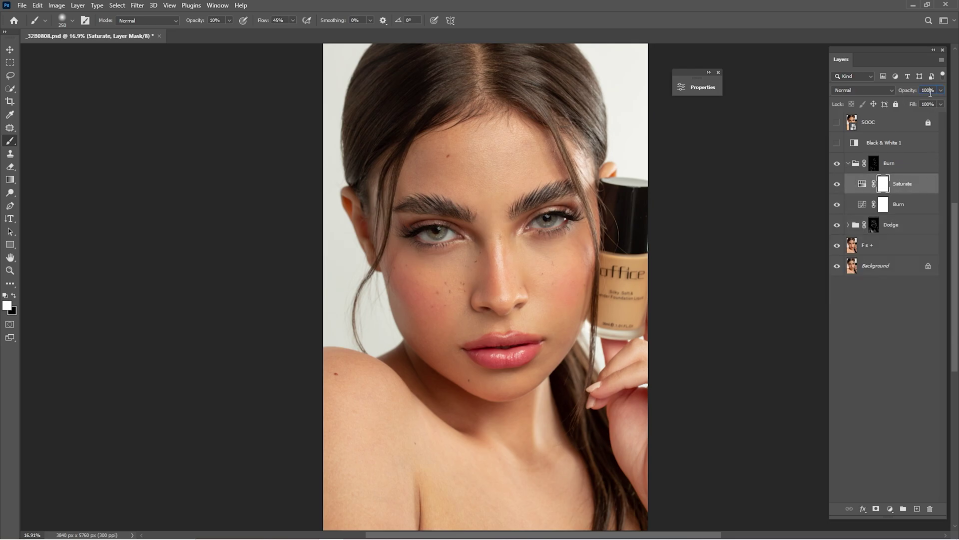
type("35")
key("Return")
left_click(848, 164)
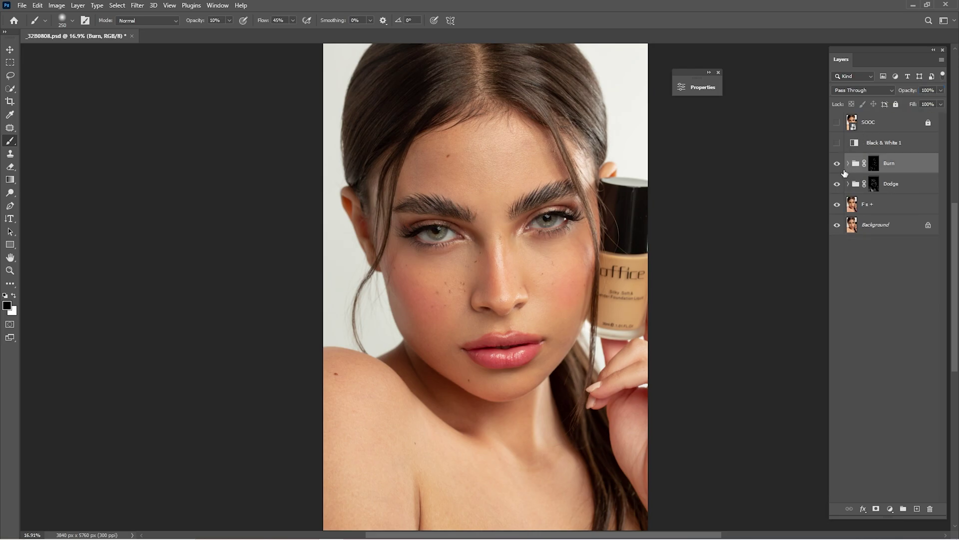
Repeatedly isolate the F s + layer to compare the skin without and with the dodge and burn
left_click(837, 205, "alt")
left_click(837, 205, "alt")
left_click(838, 205, "alt")
left_click(837, 205, "alt")
left_click(837, 205, "alt")
left_click(838, 205, "alt")
left_click(838, 205, "alt")
left_click(838, 205, "alt")
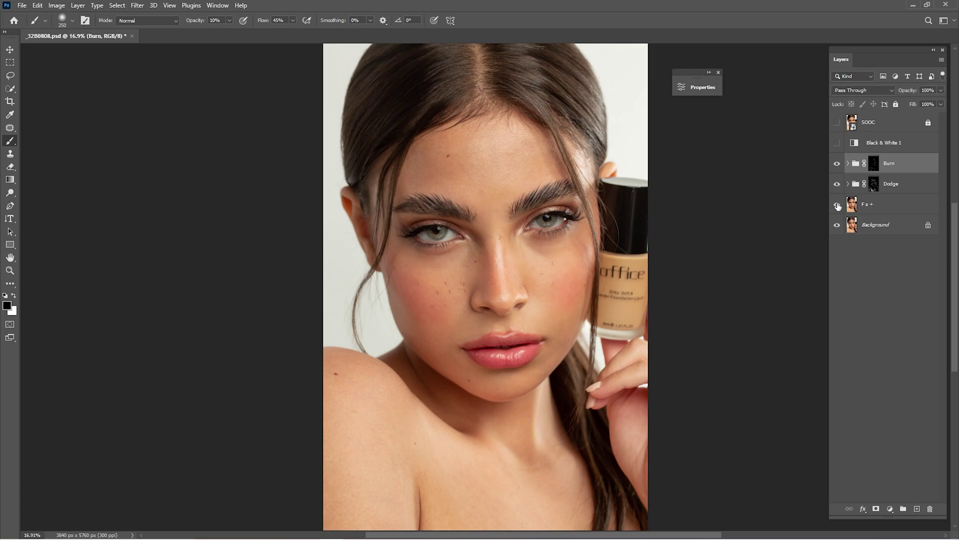
Toggle the SOOC layer to compare the current retouch with the original photo
left_click(835, 123)
left_click(835, 123)
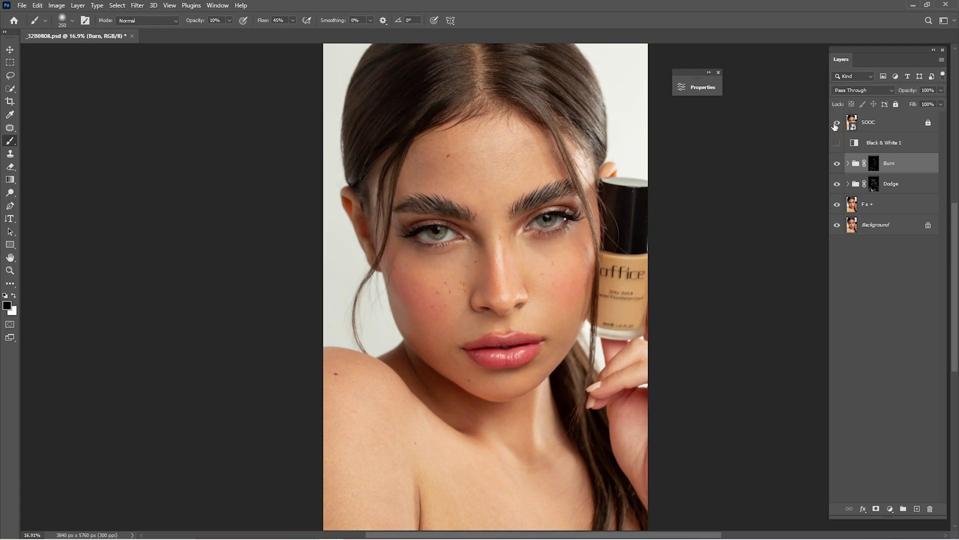
left_click(834, 123)
left_click(835, 123)
Duplicate the F s + layer and group the copy with the Burn and Dodge groups under the name CLEAN DB
left_click_drag(877, 214, 918, 508)
left_click(898, 170, "shift")
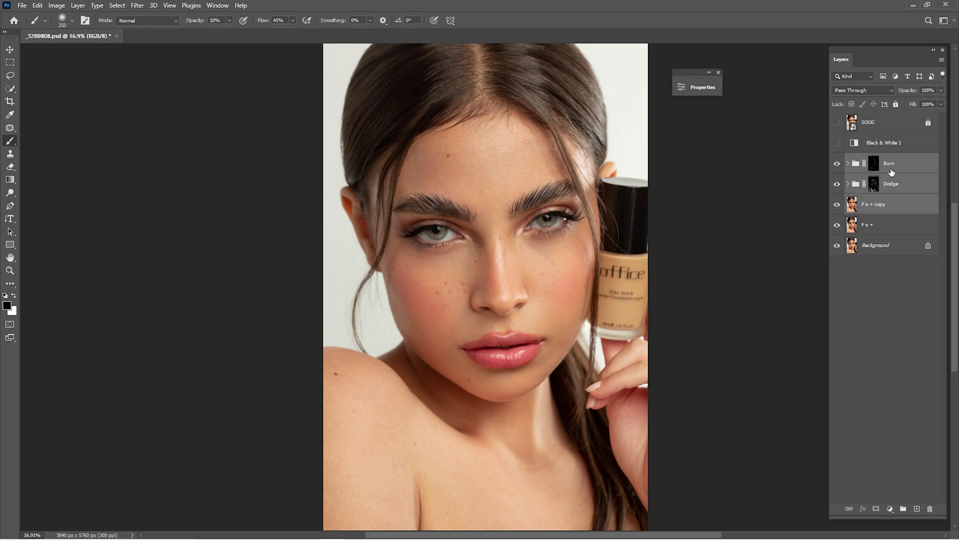
right_click(887, 171)
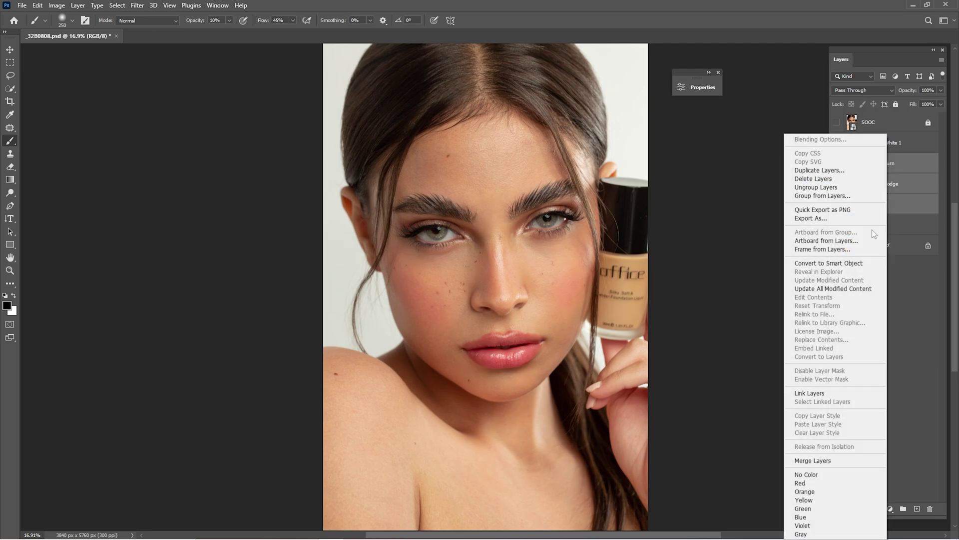
left_click(834, 196)
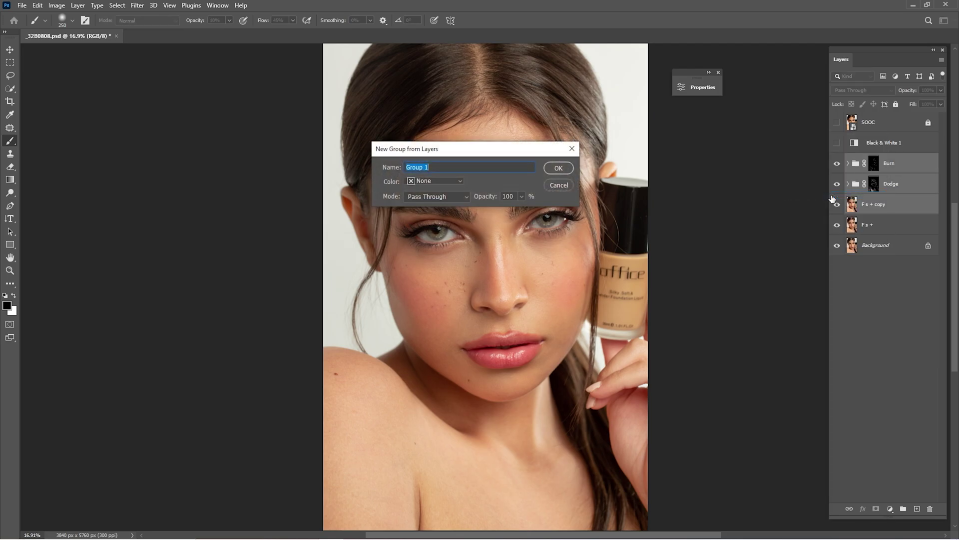
type("CLEAN DB")
key("Return")
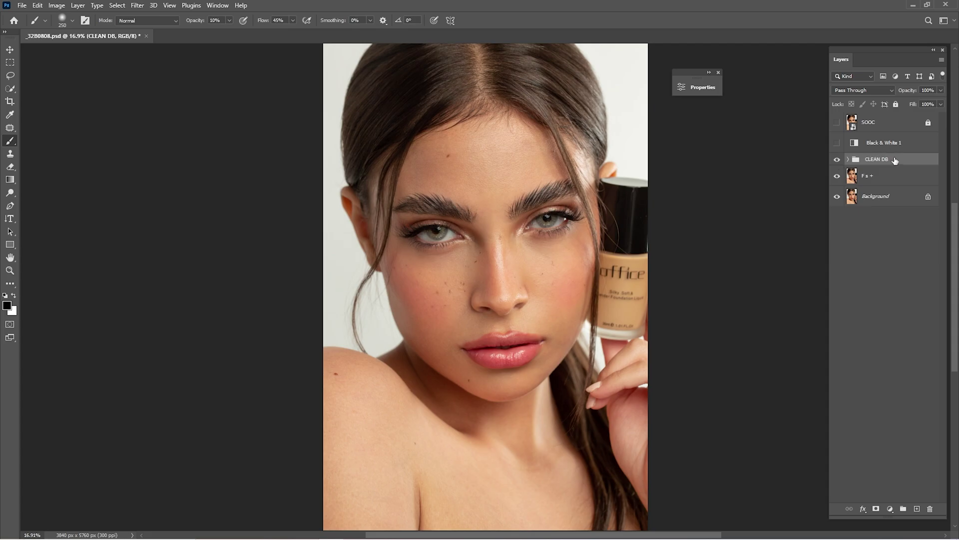
Merge a duplicate of the CLEAN DB group into a single layer and hide the original group
left_click_drag(895, 160, 917, 508)
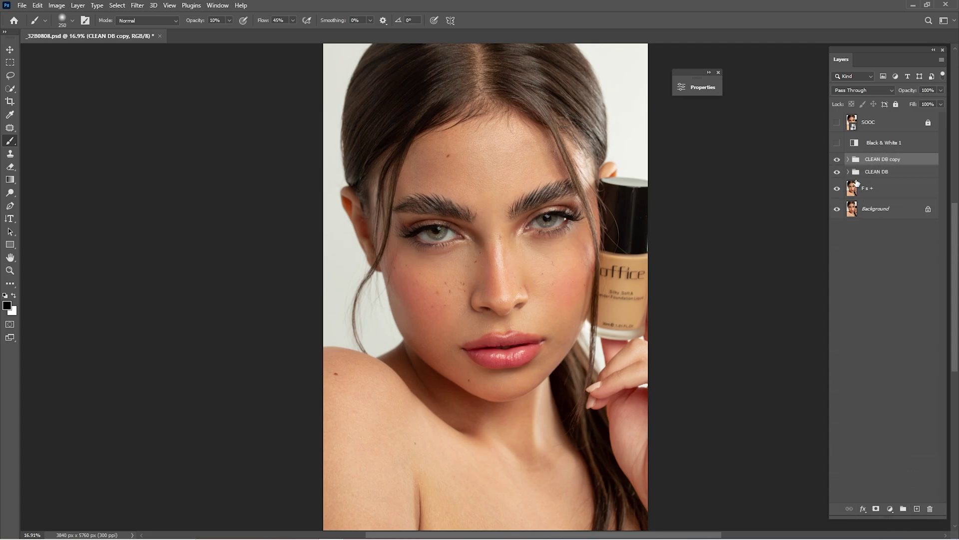
right_click(874, 161)
left_click(819, 458)
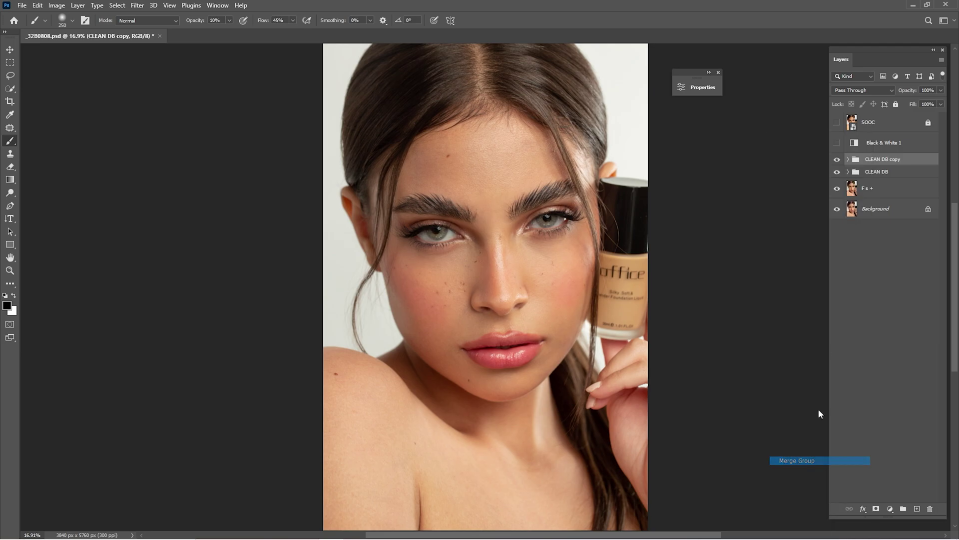
left_click(837, 164)
left_click(838, 164)
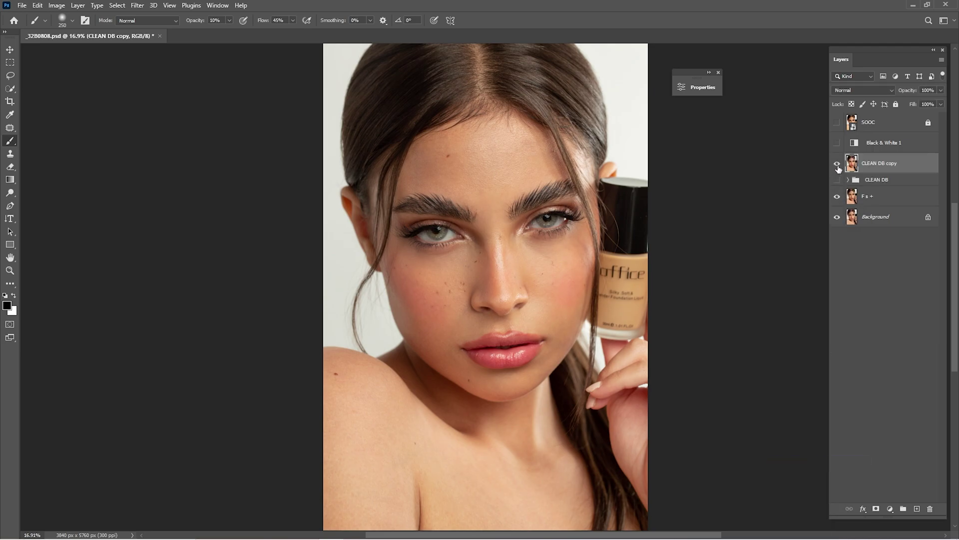
left_click(838, 165)
left_click(837, 164)
Run the Frequency Separation + action on the CLEAN DB copy layer with a Gaussian Blur radius of 8.6 pixels
left_click(217, 6)
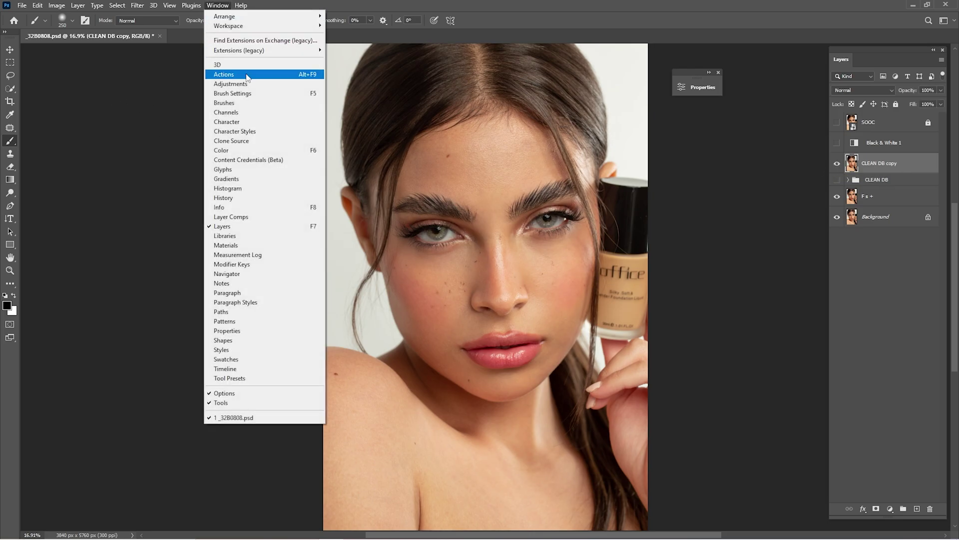
left_click(242, 74)
left_click_drag(110, 59, 97, 55)
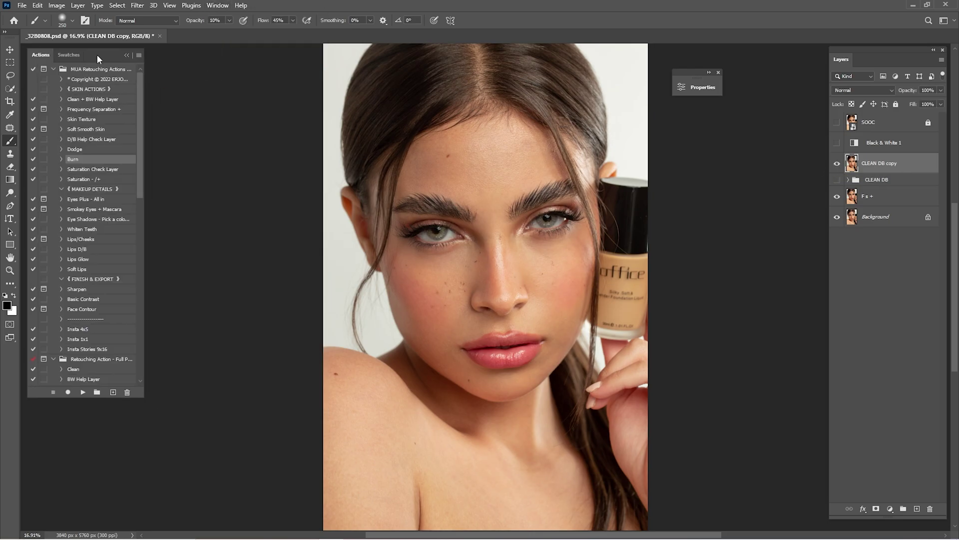
left_click(92, 111)
left_click(83, 393)
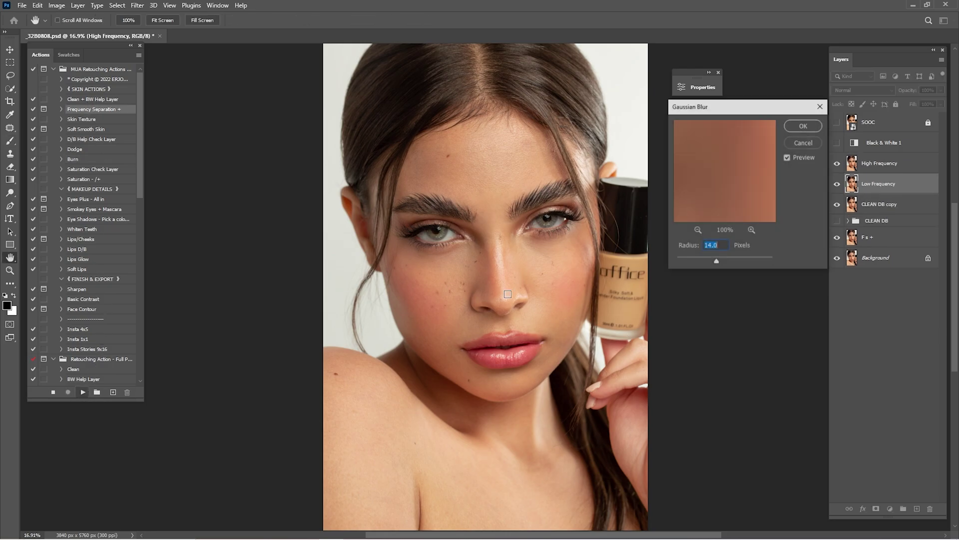
left_click(697, 229)
left_click(697, 229)
left_click_drag(720, 194, 710, 210)
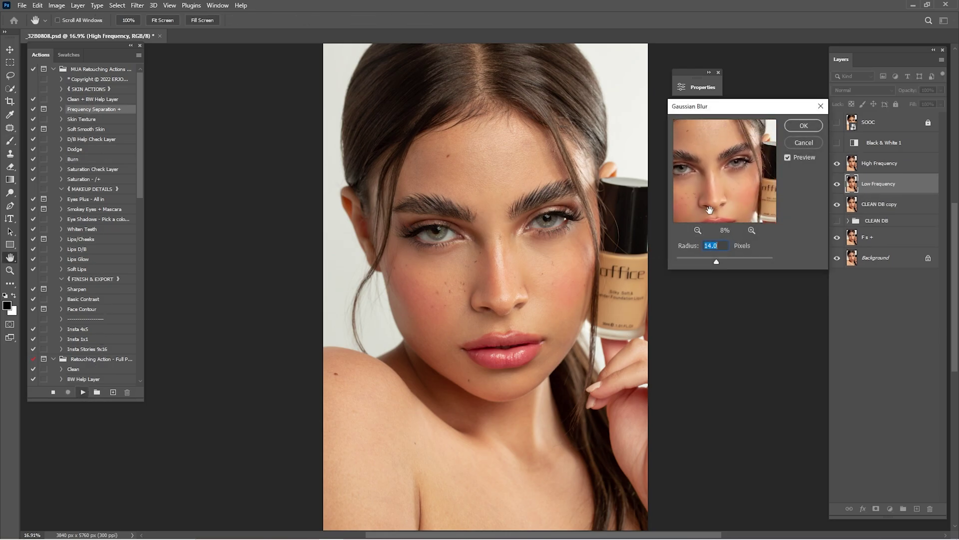
left_click(697, 230)
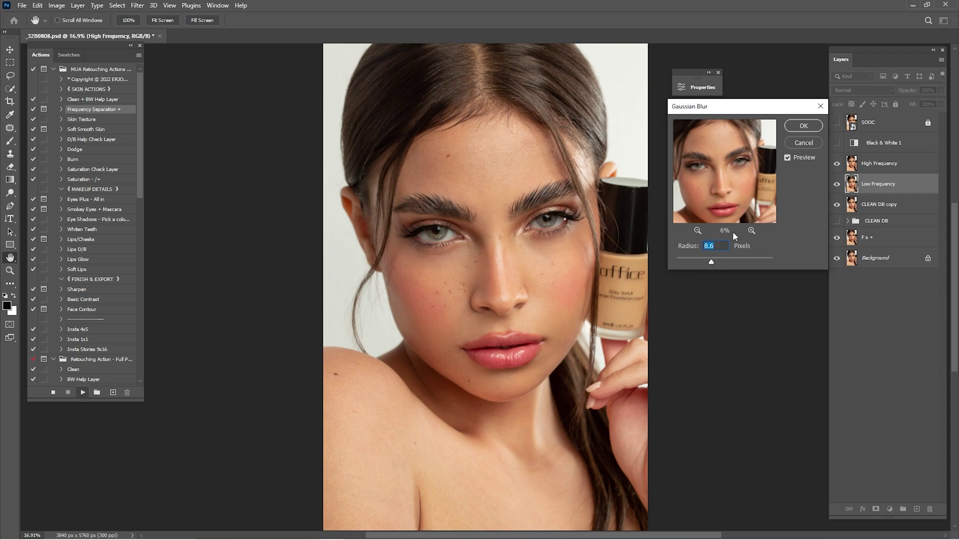
left_click(801, 129)
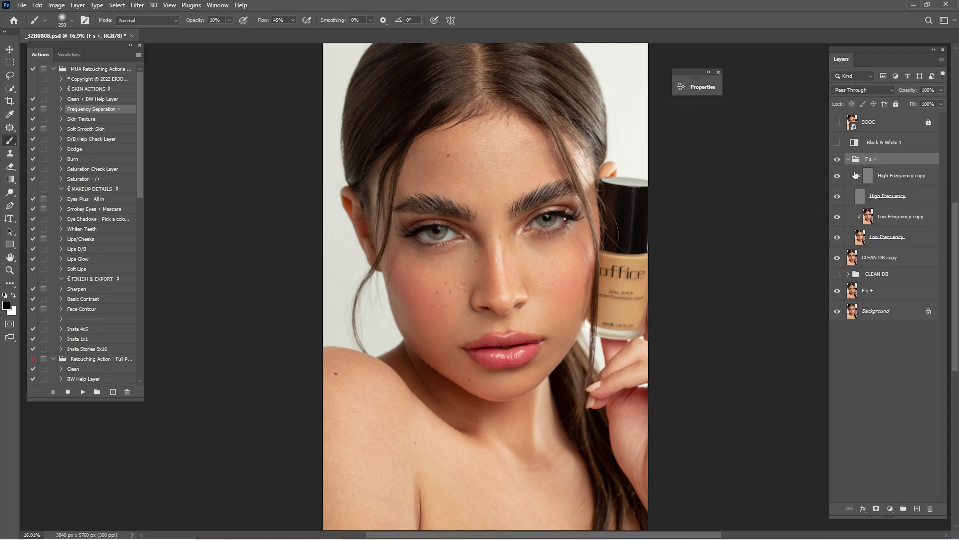
Hide the High Frequency layer and set up the Mixer Brush on Low Frequency copy with 10% Wet and 30% Flow
left_click(879, 220)
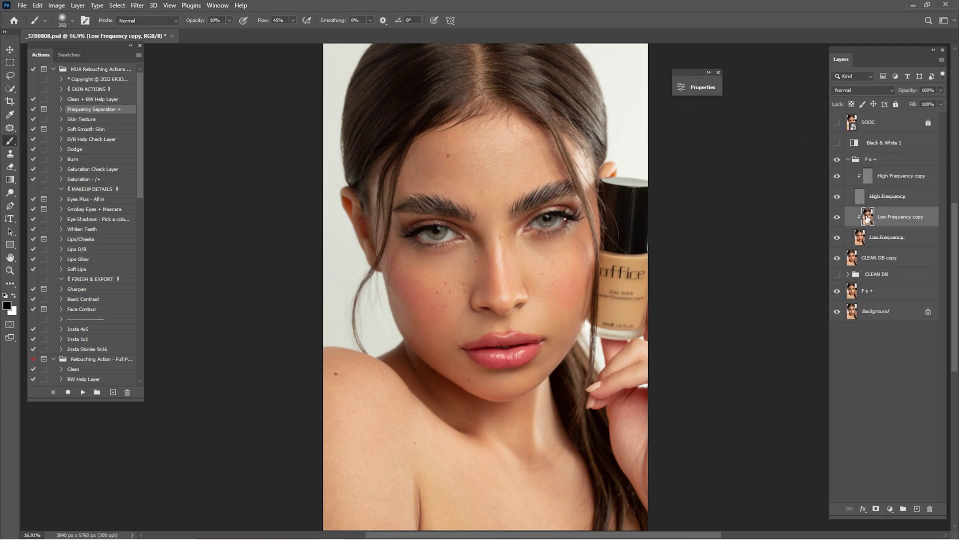
left_click(837, 197)
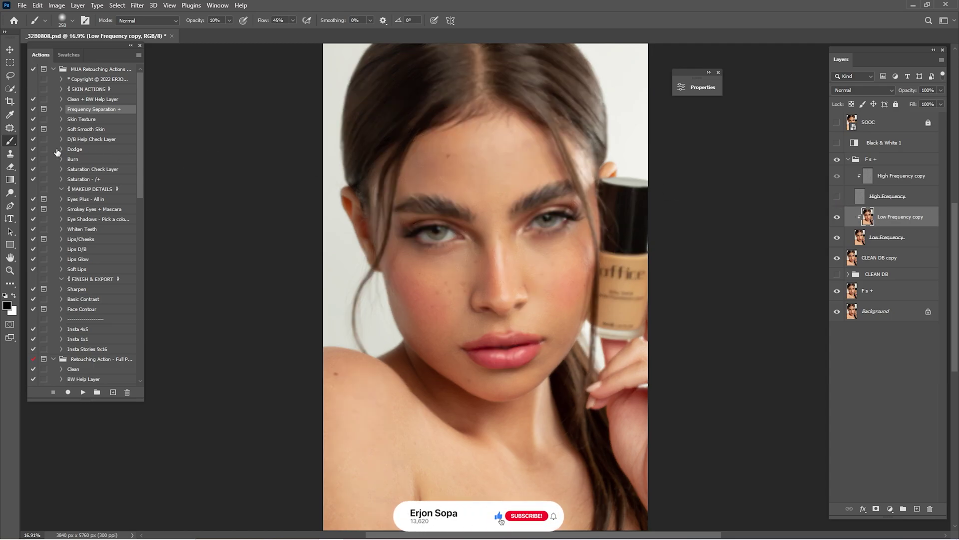
right_click(14, 142)
left_click(56, 150)
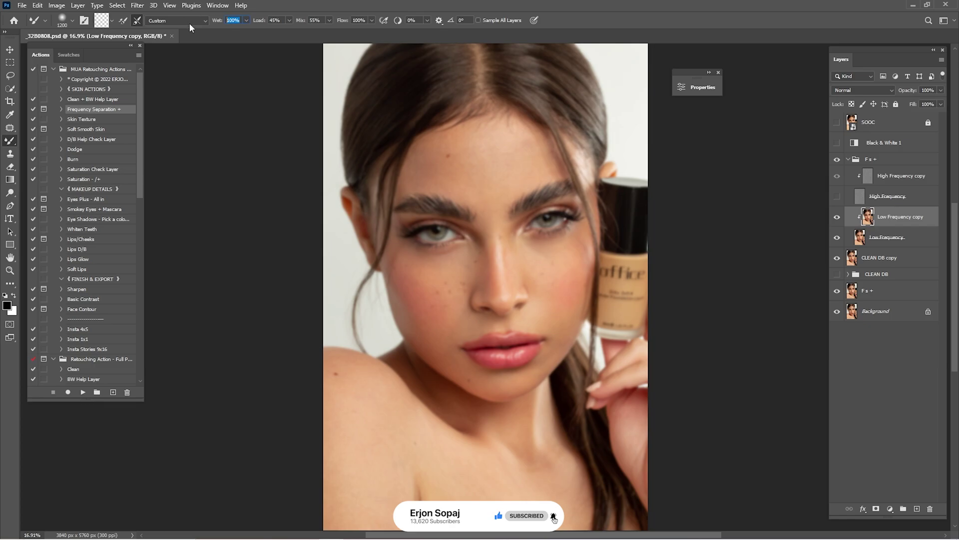
type("10")
key("Tab")
key("Tab")
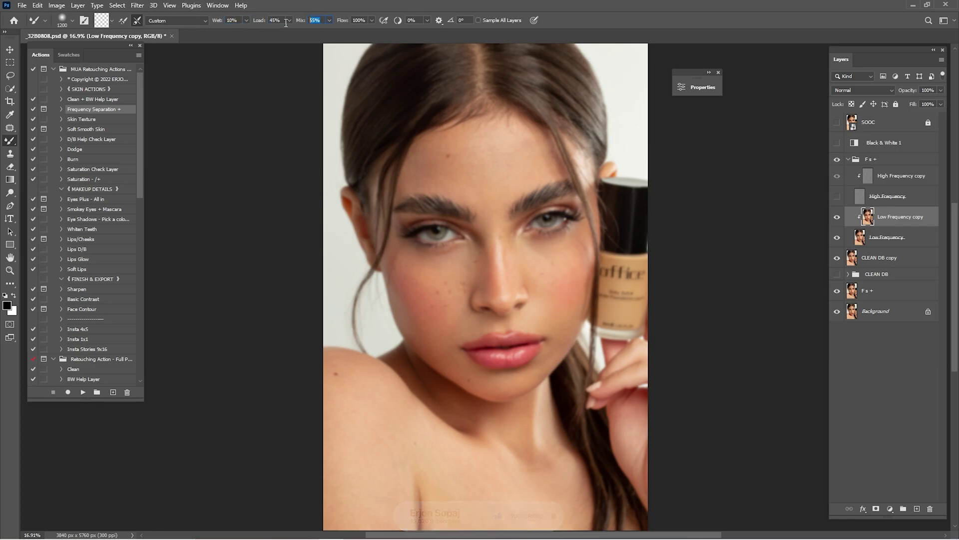
key("Tab")
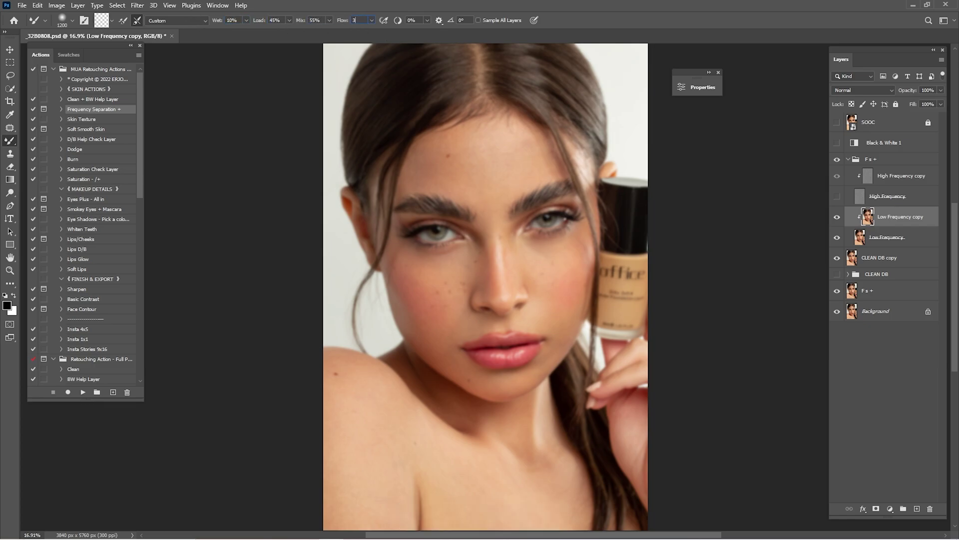
Show the Black & White 1 layer and blend the uneven forehead tones with the Mixer Brush at about 500 px
scroll(461, 180, "up", 3)
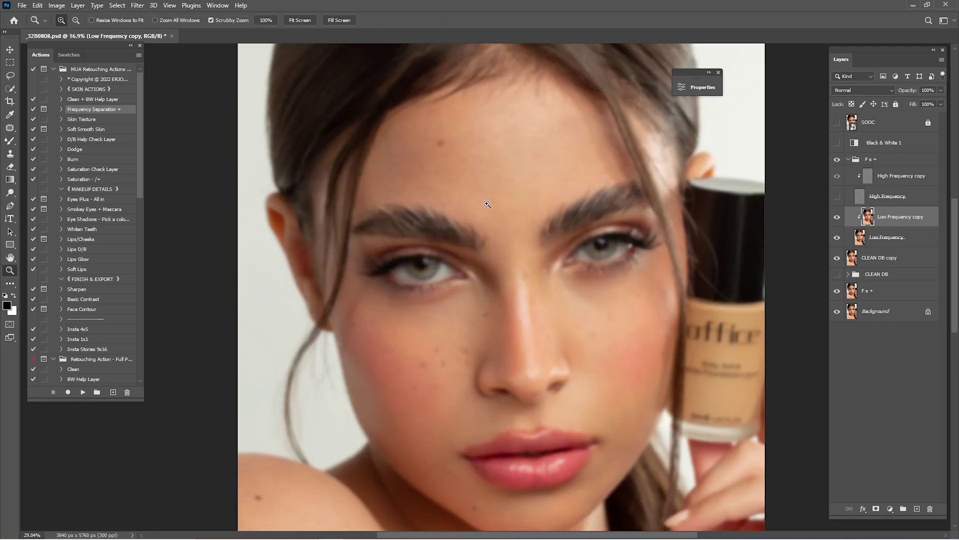
left_click(837, 143)
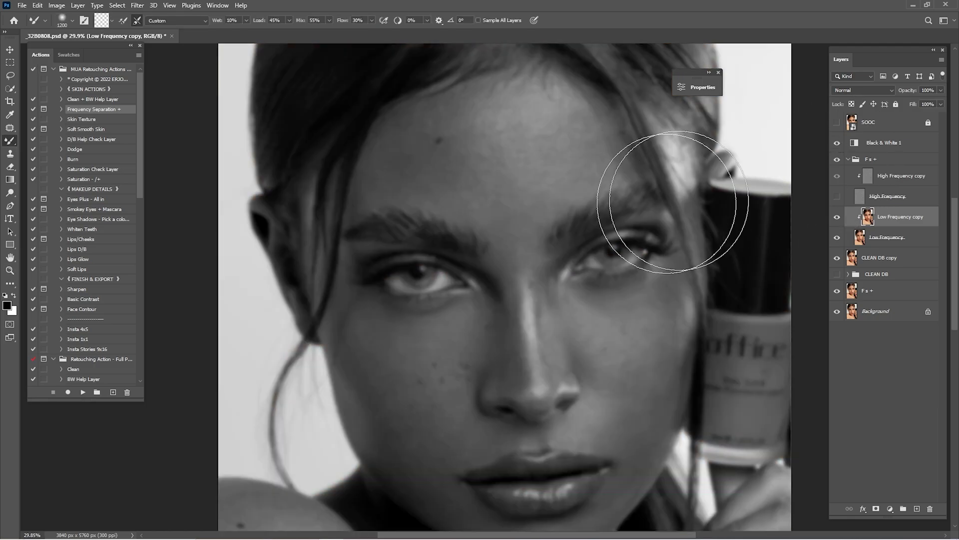
key("bracketleft")
key("bracketleft")
key("bracketleft")
key("bracketleft")
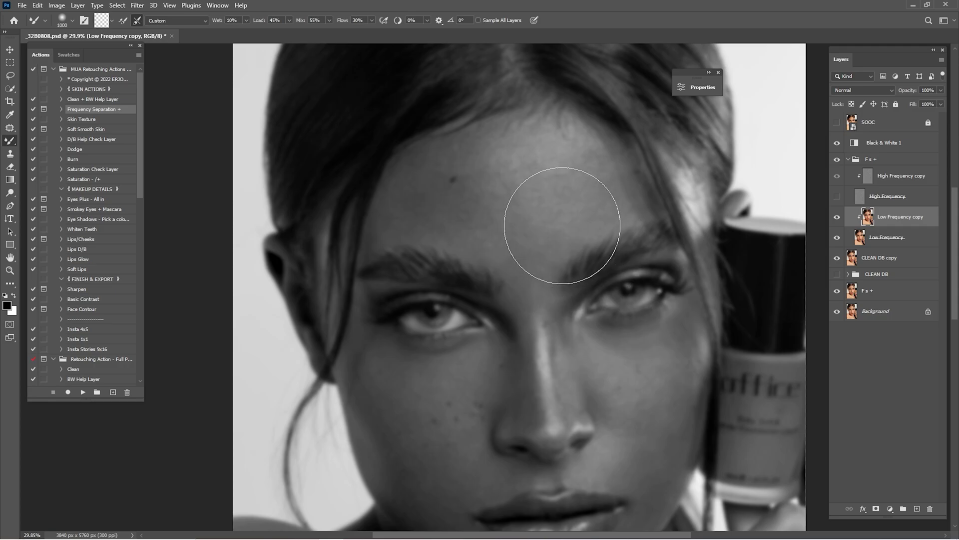
key("bracketleft")
key("bracketleft")
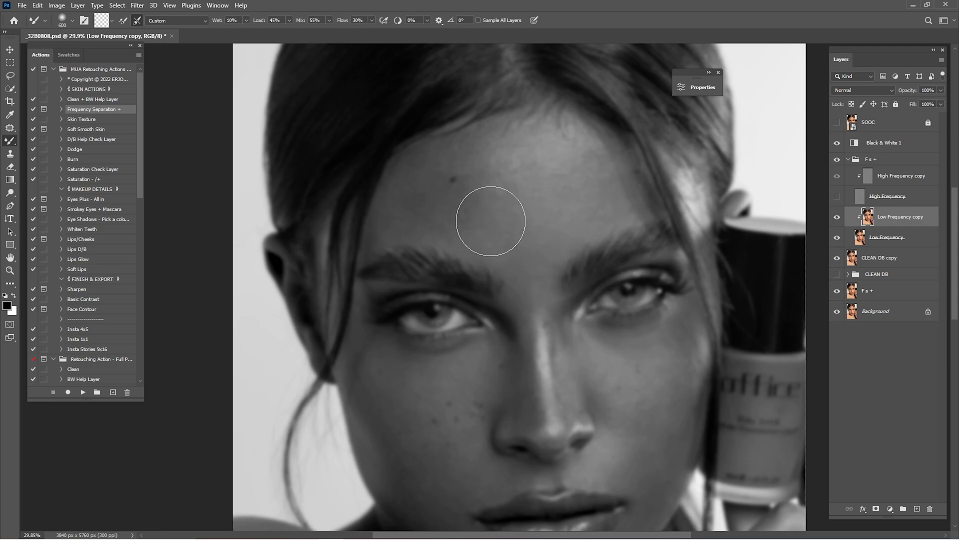
key("bracketright")
key("bracketleft")
left_click(837, 143)
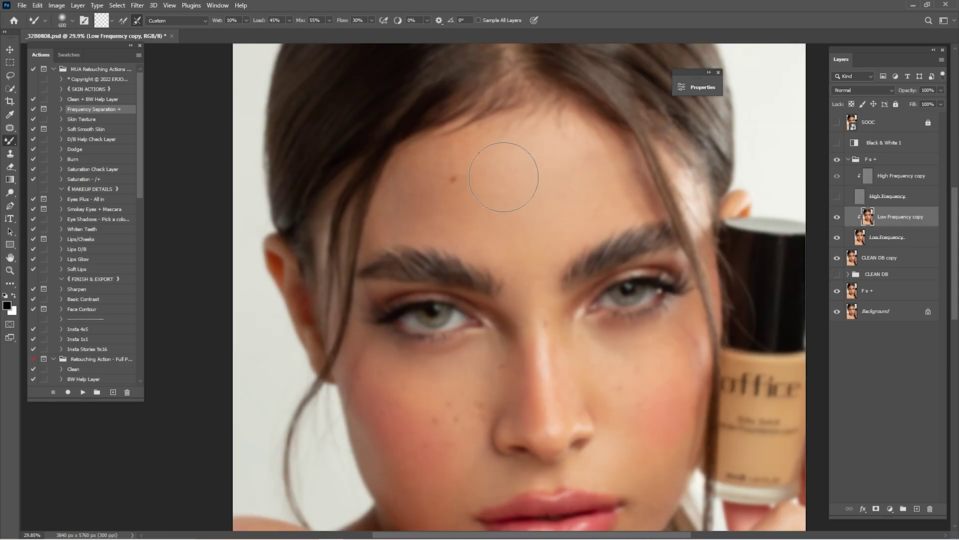
key("bracketleft")
left_click(836, 143)
left_click_drag(535, 380, 517, 287)
key("bracketleft")
key("bracketleft")
key("bracketright")
key("bracketright")
left_click_drag(597, 269, 602, 292)
left_click_drag(518, 167, 560, 274)
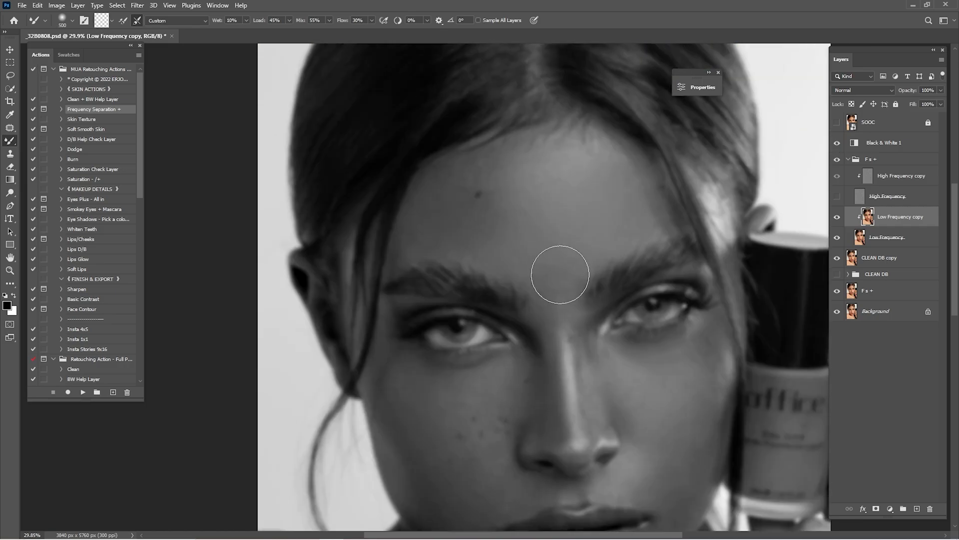
Blend the tones on the cheeks and around the nose and mouth with the Mixer Brush at 300 px
left_click_drag(582, 329, 541, 177)
key("bracketleft")
scroll(690, 208, "down", 3)
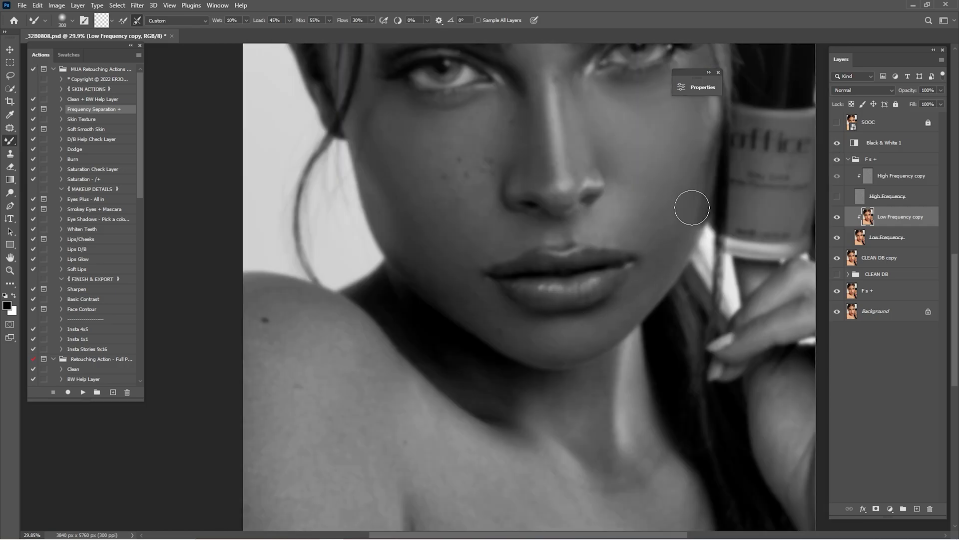
scroll(451, 145, "left", 2)
Smooth the blotchy tones on the shoulder and upper chest with the Mixer Brush at 700 px
scroll(538, 193, "down", 3)
key("bracketright")
key("bracketright")
key("bracketright")
scroll(538, 193, "down", 1)
scroll(538, 193, "left", 1)
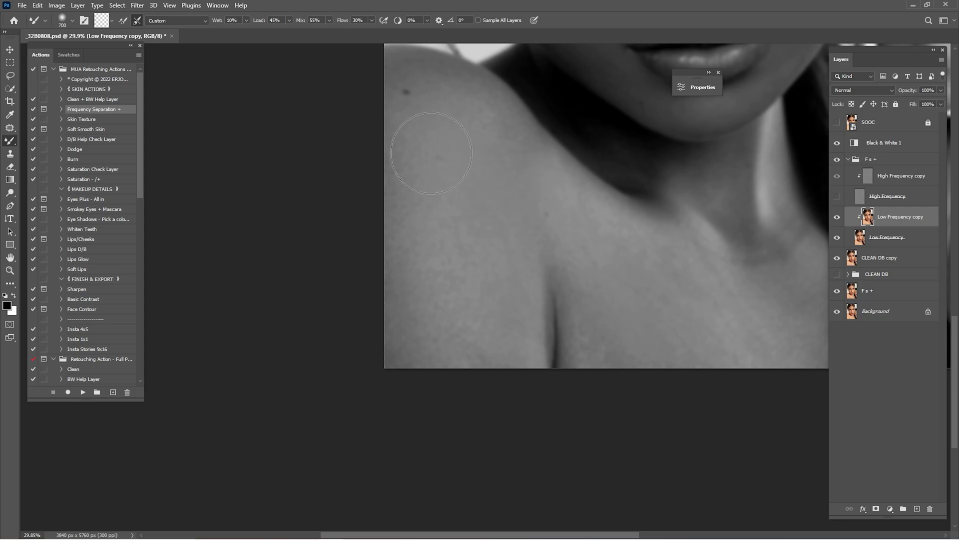
Blend the remaining facial tones with the Mixer Brush at 400 px, and restore the High Frequency detail in full color
scroll(664, 307, "up", 6)
scroll(664, 306, "left", 2)
key("bracketleft")
key("bracketleft")
key("bracketleft")
scroll(616, 193, "down", 3)
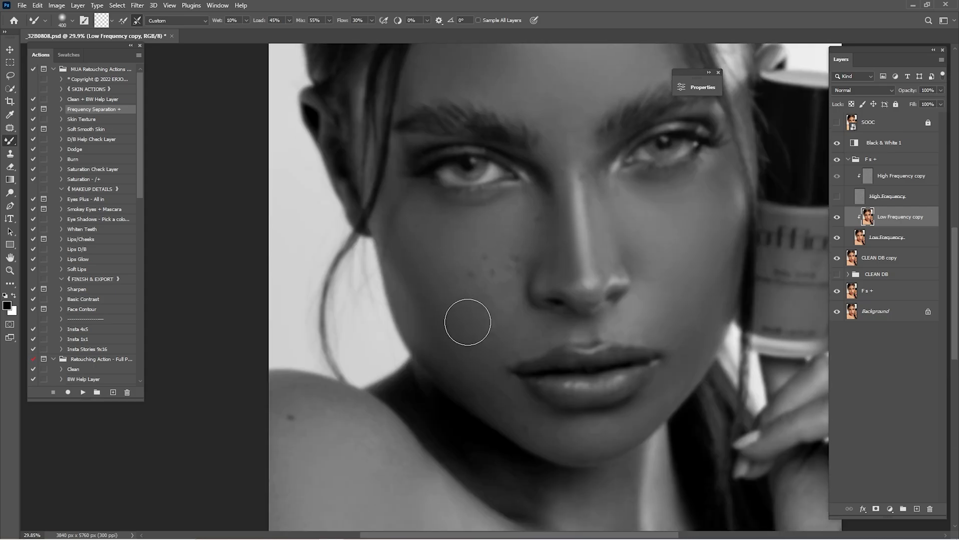
scroll(535, 332, "down", 2)
scroll(663, 161, "down", 2)
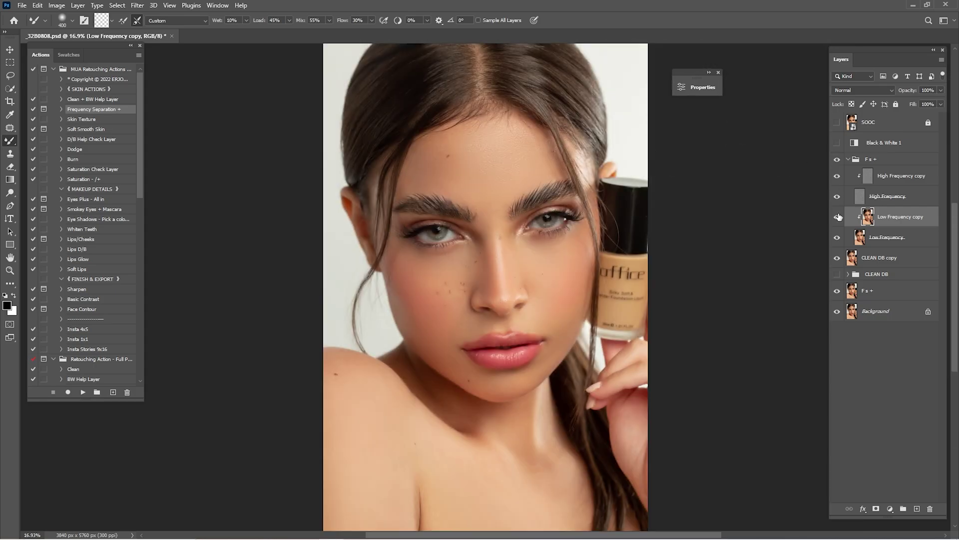
Toggle the Low Frequency copy layer repeatedly to compare the skin before and after the Mixer Brush blending
left_click(839, 217)
left_click(839, 217)
left_click(840, 217)
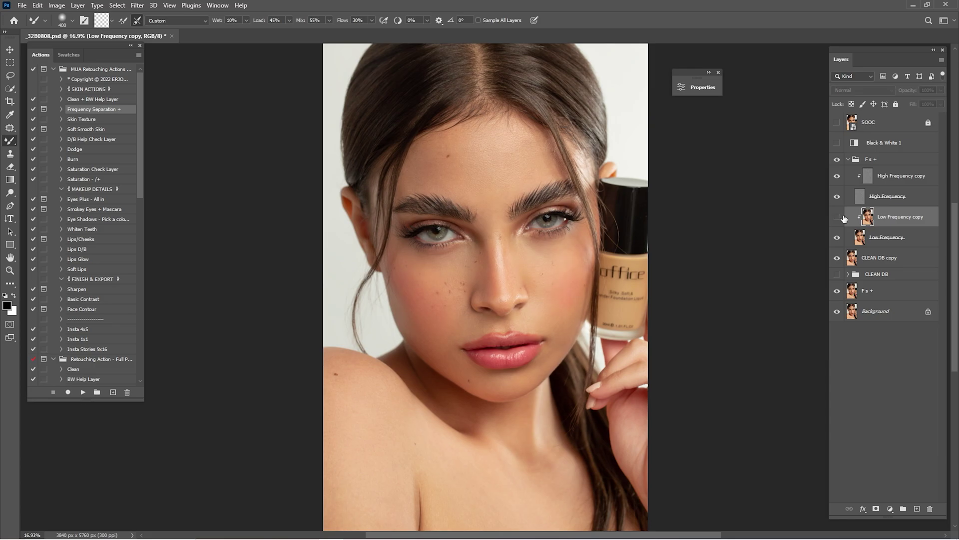
left_click(841, 218)
left_click(841, 217)
left_click(841, 218)
Compare the frequency separation group's effect in black and white, and check the Low Frequency copy layer in color
left_click(837, 143)
left_click(837, 159)
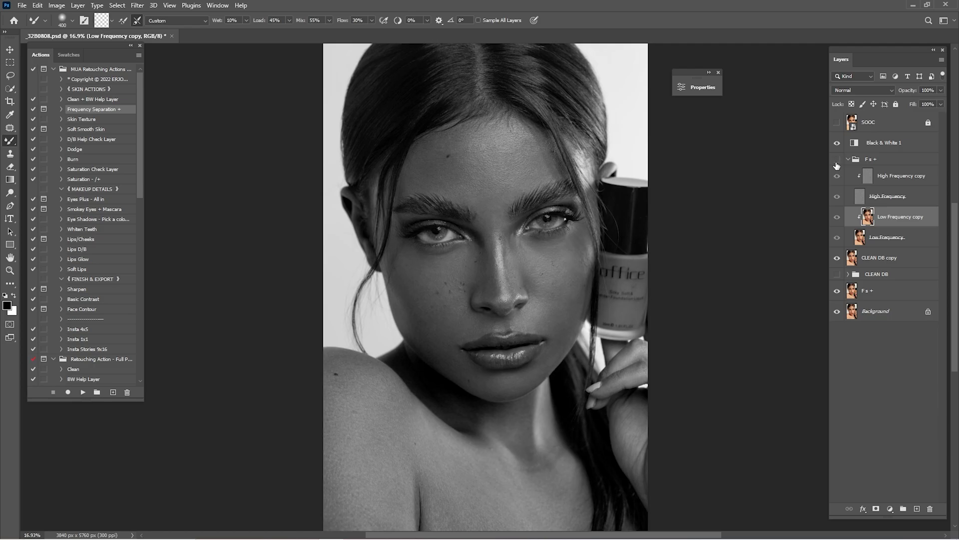
left_click(836, 161)
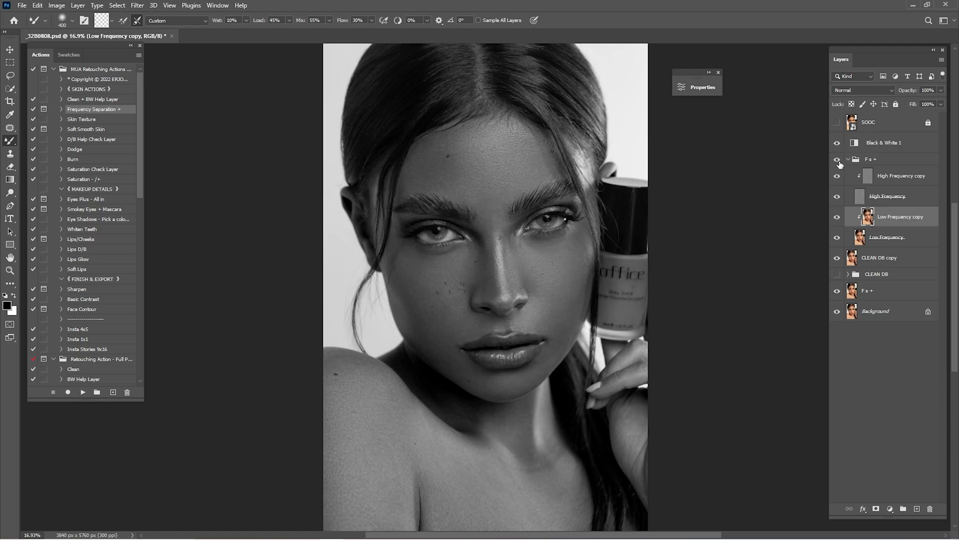
left_click(837, 143)
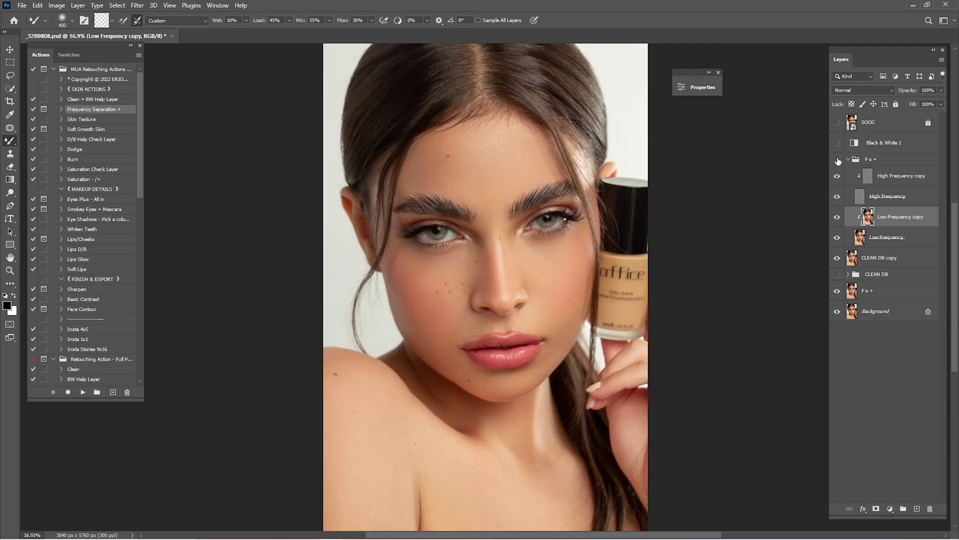
left_click(837, 218)
left_click(837, 218)
Select the High Frequency copy layer, try cloning clean texture over the central forehead with a 40 px Clone Stamp, and undo the last stroke
left_click(894, 176)
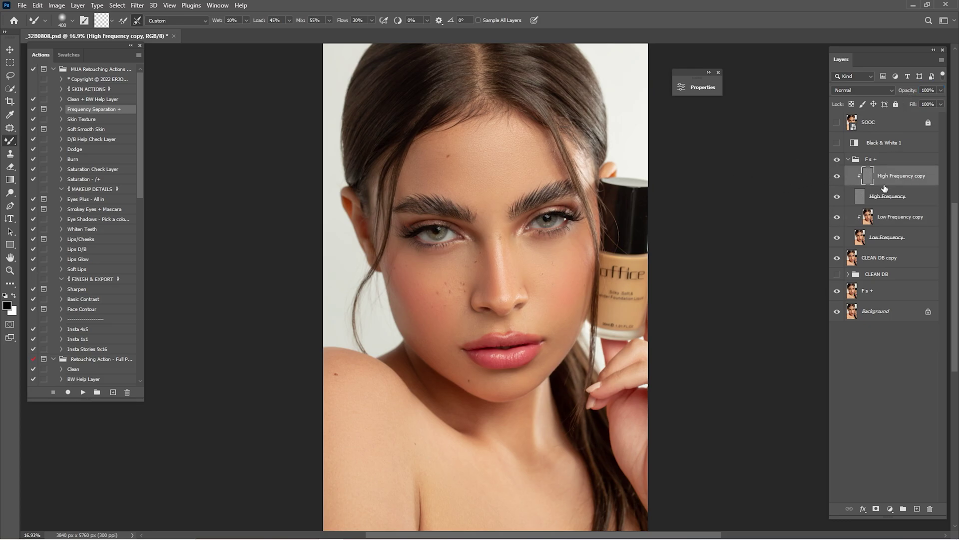
key("z")
left_click_drag(504, 154, 542, 194)
left_click_drag(477, 183, 590, 239)
key("b")
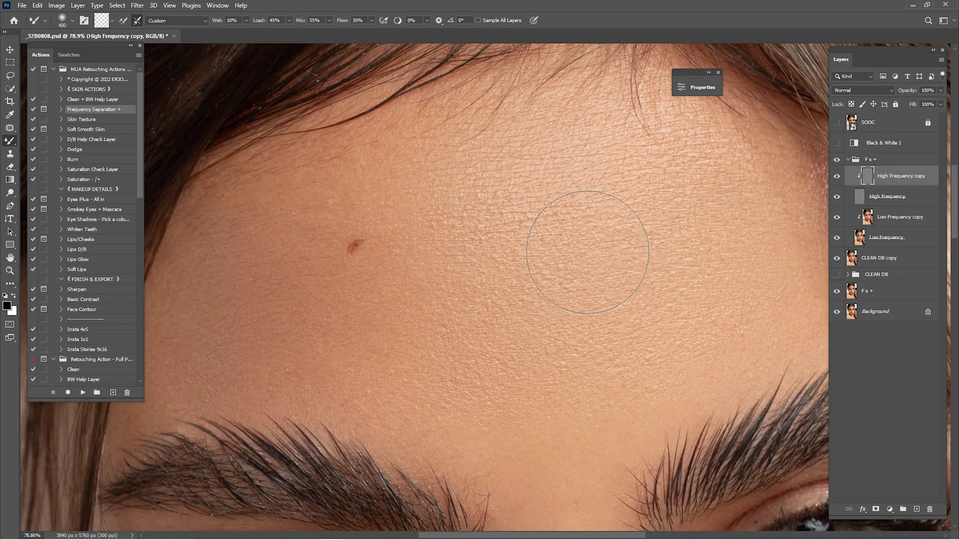
left_click(10, 155)
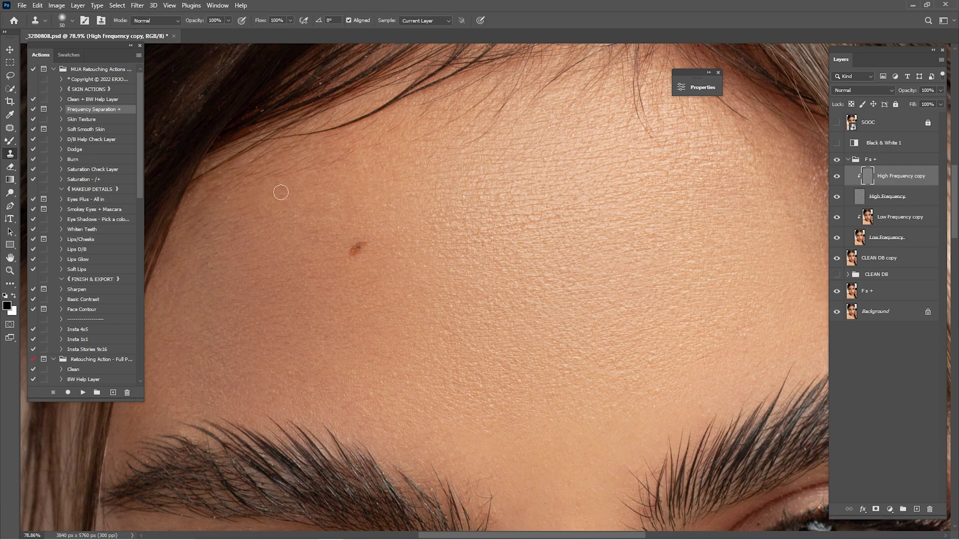
key("bracketleft")
left_click(562, 233, "alt")
left_click_drag(575, 220, 490, 228)
left_click(530, 235, "alt")
key("ctrl+z")
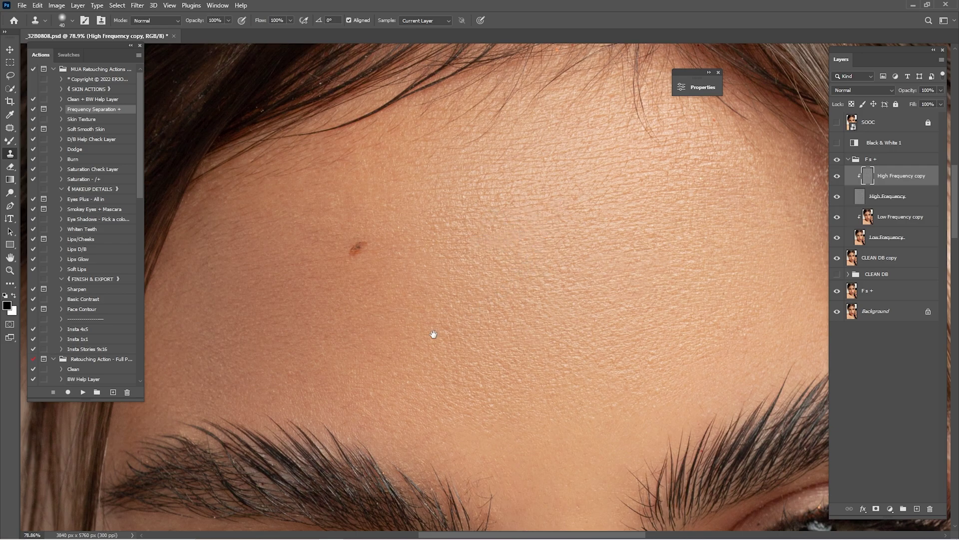
Clone clean skin texture between the eyebrows and over the forehead area beside the hair strand with the Clone Stamp at 40 px
left_click_drag(434, 337, 557, 215)
left_click_drag(670, 245, 490, 238)
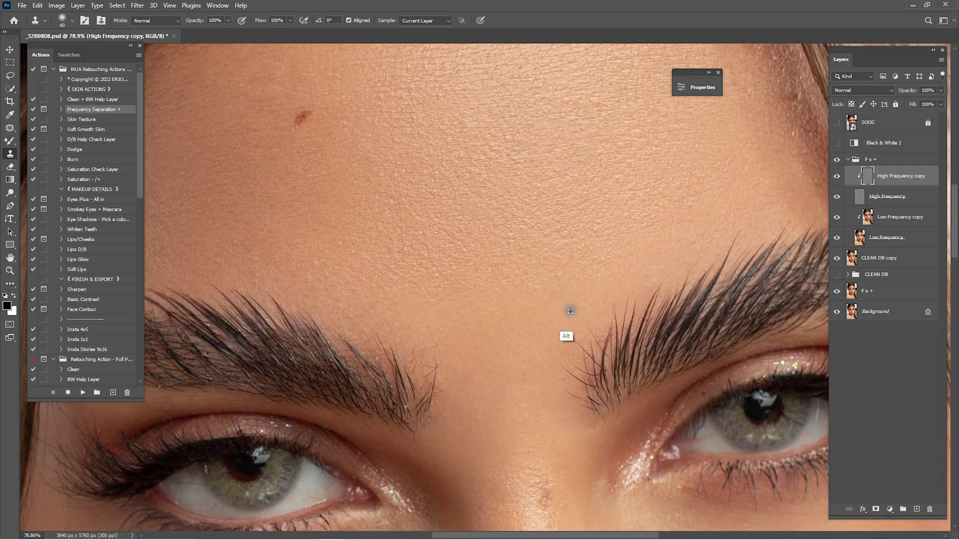
left_click(560, 305, "alt")
left_click_drag(620, 240, 582, 303)
left_click_drag(667, 225, 560, 305)
left_click(649, 260, "alt")
left_click_drag(651, 240, 657, 250)
left_click(667, 326, "alt")
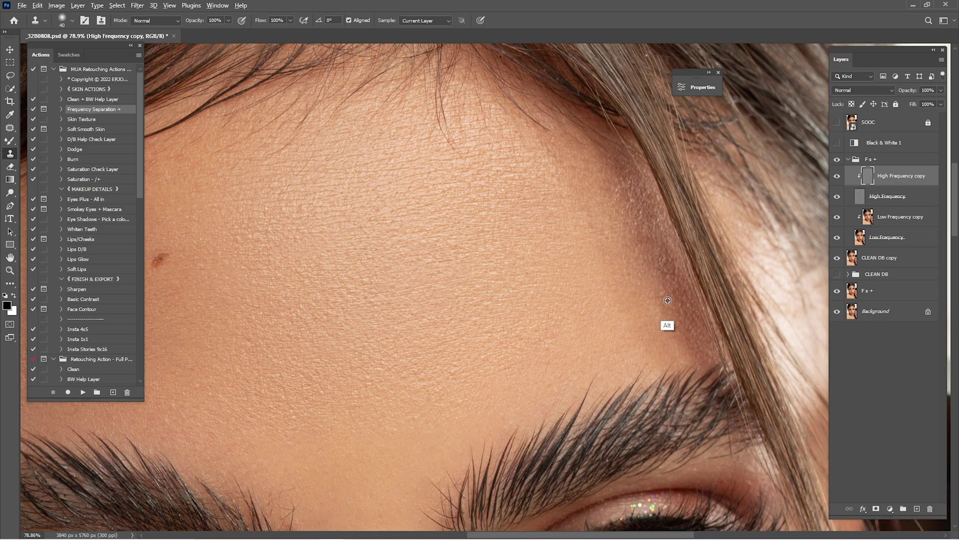
Compare the cleaned forehead texture with the original SOOC layer
left_click_drag(526, 255, 691, 246)
left_click_drag(569, 299, 633, 325)
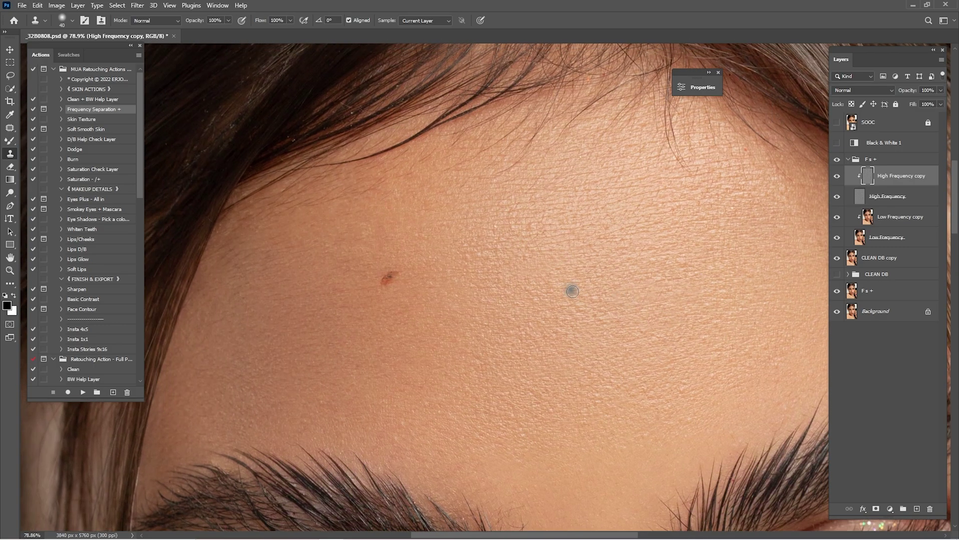
left_click_drag(618, 287, 515, 247)
left_click(838, 125)
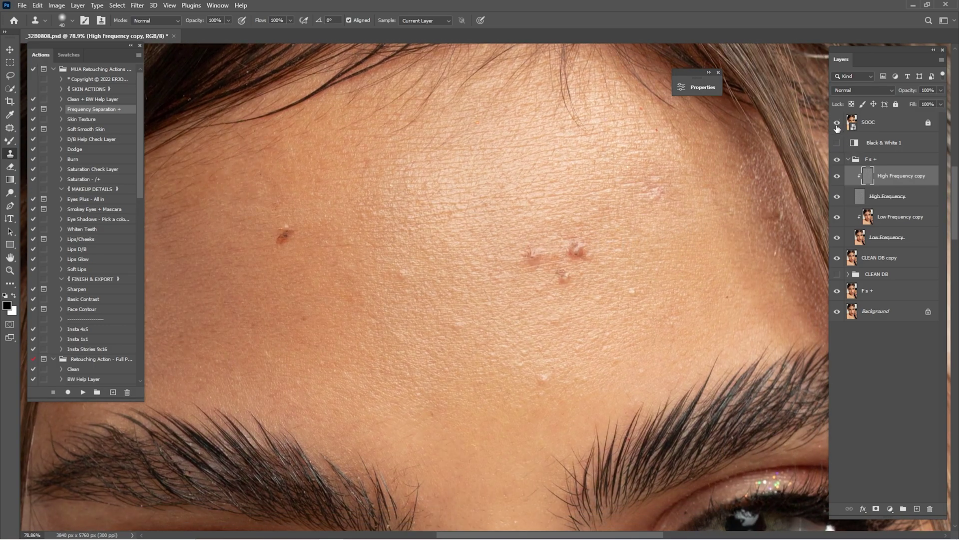
left_click(837, 129)
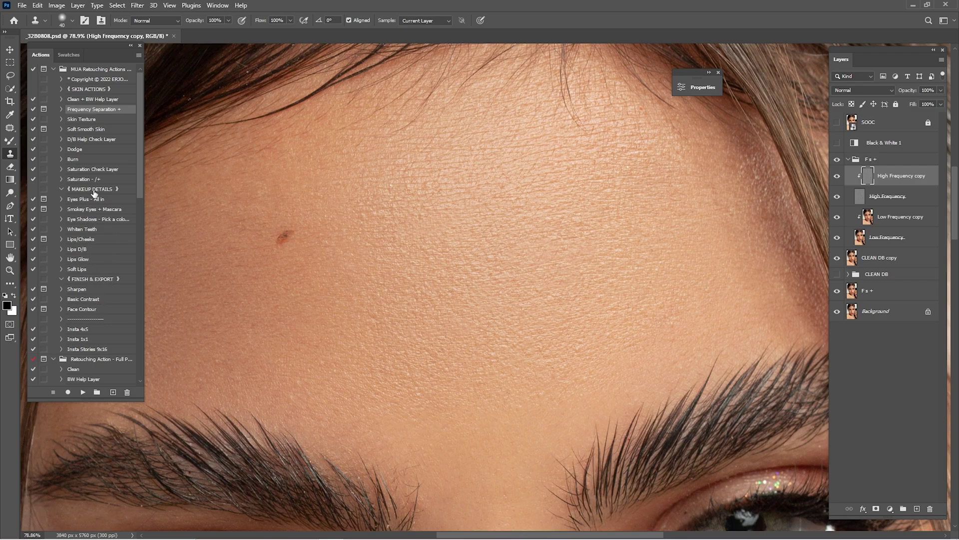
Run the Skin Texture action to add a masked Soft Light texture layer above the High Frequency copy layer
left_click(85, 119)
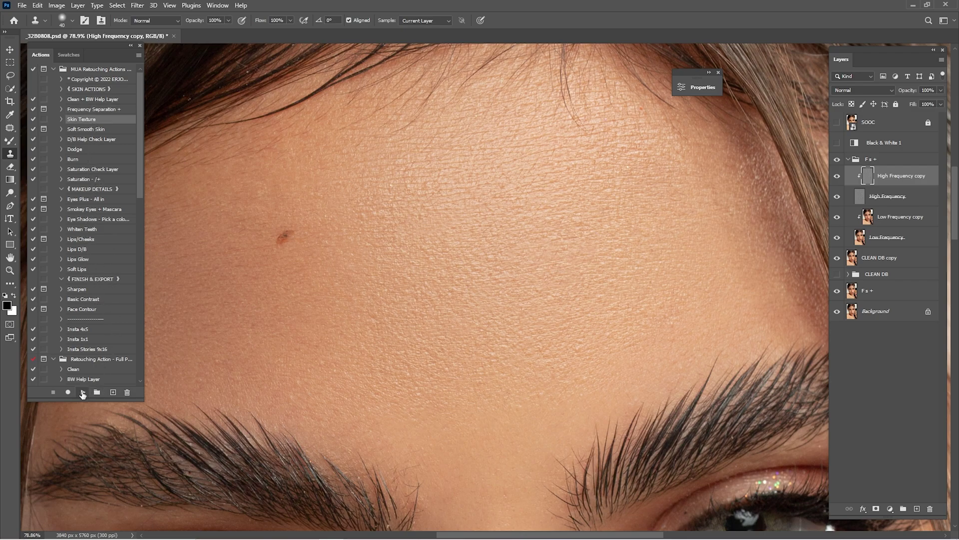
left_click(83, 392)
key("b")
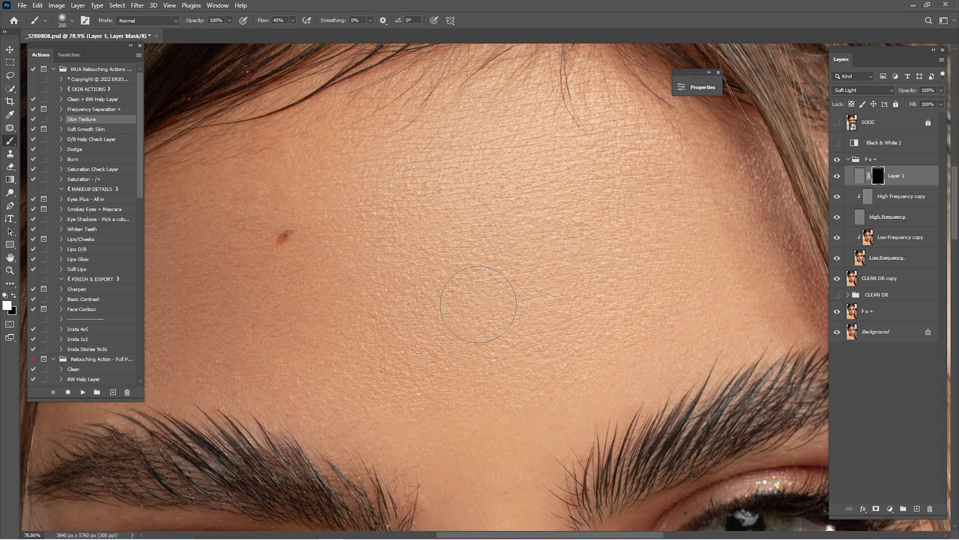
Paint the skin texture into the forehead on the Layer 1 mask with a soft brush of up to 250 px at 100% flow
key("bracketleft")
key("bracketleft")
key("bracketleft")
key("bracketleft")
left_click_drag(263, 23, 305, 25)
mouse_move(570, 261)
left_mouse_down()
mouse_move(539, 245)
mouse_move(454, 317)
left_mouse_up()
key("bracketright")
key("bracketright")
key("bracketright")
key("bracketright")
key("bracketright")
mouse_move(437, 346)
left_mouse_down()
mouse_move(563, 284)
mouse_move(527, 206)
mouse_move(468, 197)
mouse_move(389, 202)
mouse_move(362, 223)
mouse_move(506, 349)
mouse_move(590, 316)
mouse_move(564, 264)
left_mouse_up()
Compare the forehead with and without the Layer 1 skin texture at close range
left_click(839, 178)
left_click(838, 180)
key("z")
left_click_drag(422, 246, 814, 194)
left_click(837, 176)
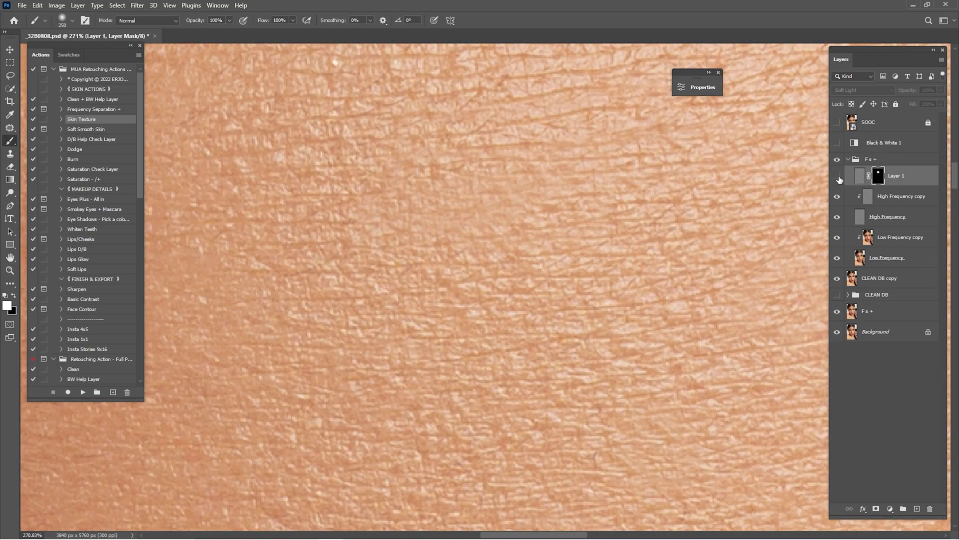
left_click(837, 176)
left_click(837, 178)
left_click(839, 180)
Lower the opacity of the Layer 1 skin texture to 56% and compare its effect on the forehead
key("z")
mouse_move(646, 260)
left_mouse_down()
mouse_move(563, 280)
mouse_move(574, 255)
mouse_move(612, 250)
left_mouse_up()
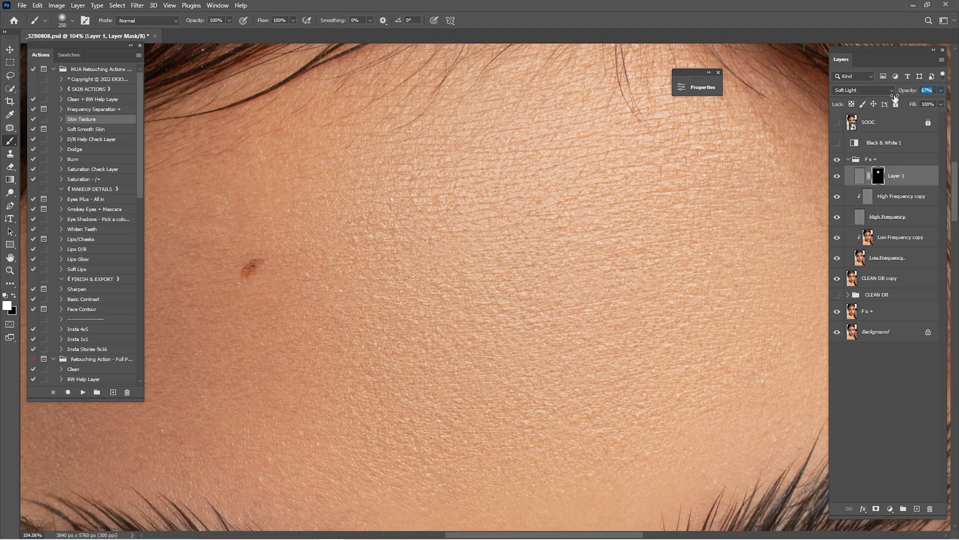
left_click(838, 177)
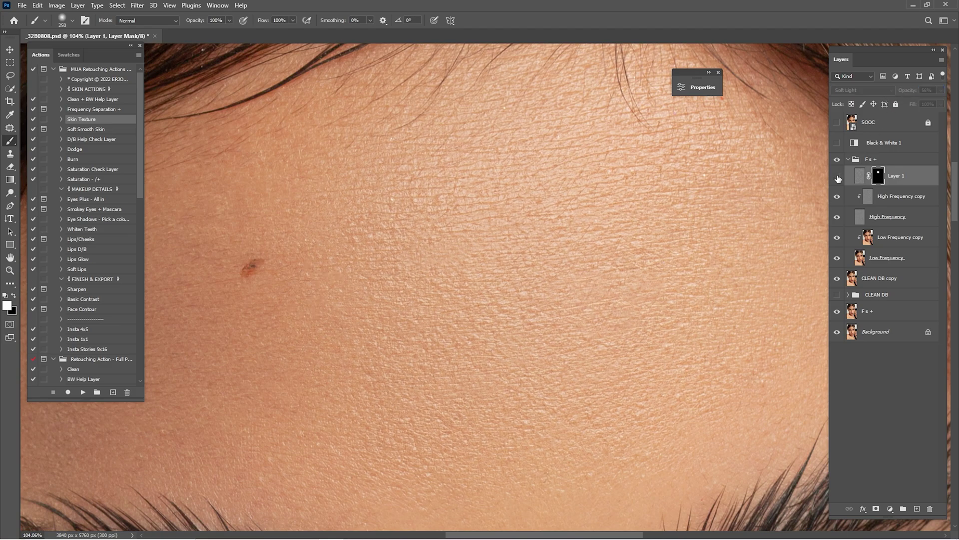
left_click(837, 177)
key("ctrl+0")
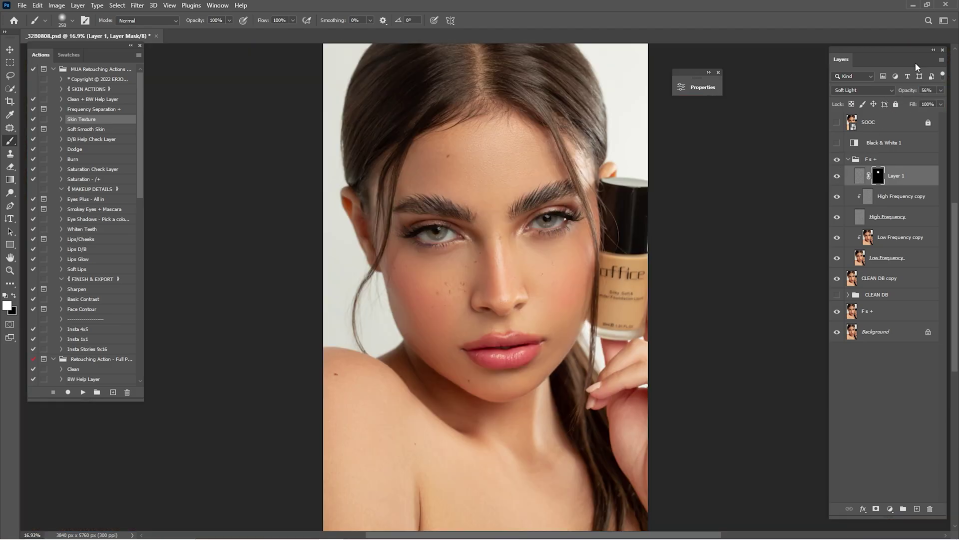
Collapse the frequency separation group and compare the whole retouch repeatedly with the SOOC layer
left_click(850, 160)
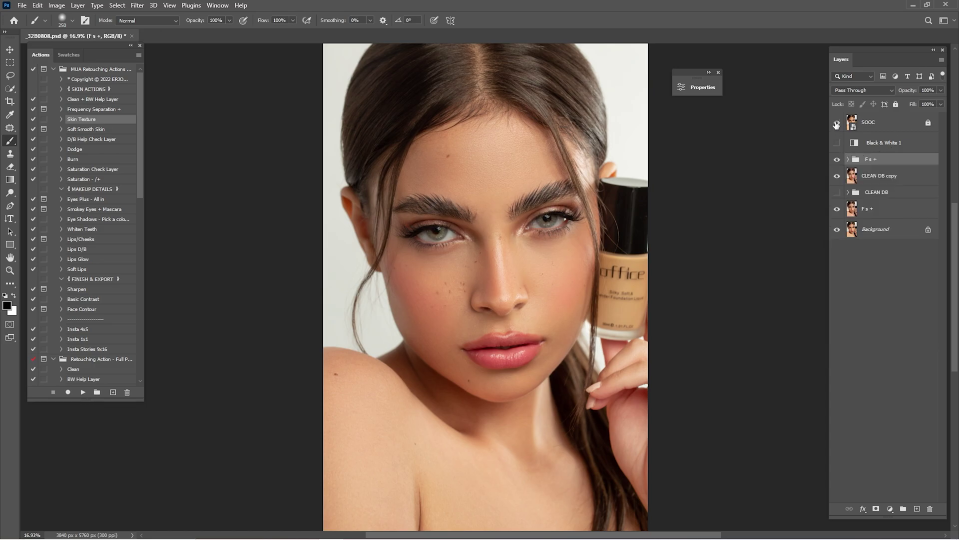
left_click(837, 122)
left_click(836, 122)
left_click(837, 122)
left_click(837, 122)
left_click(836, 123)
left_click(837, 122)
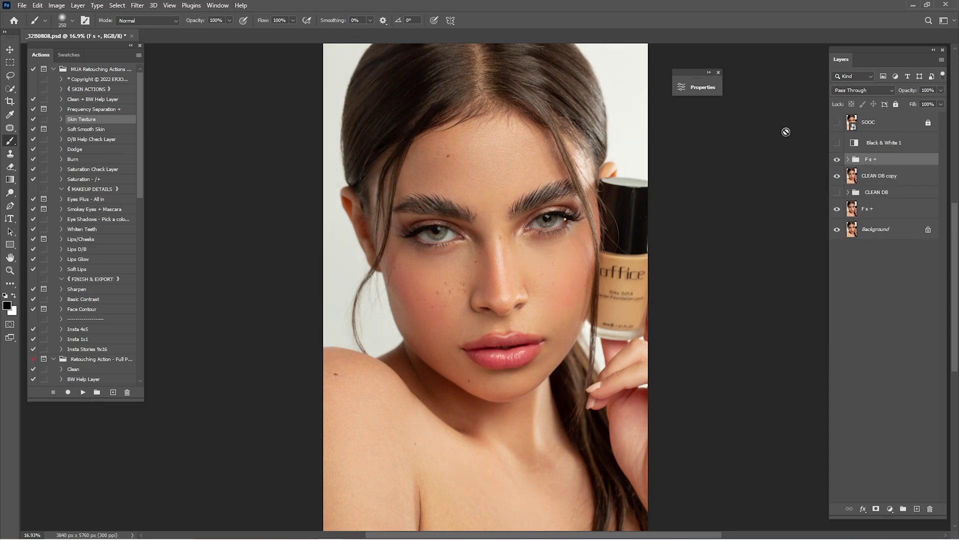
Add masked Dodge and Burn groups with the retouching actions, and brighten the forehead on the Dodge mask in black-and-white view
left_click(83, 150)
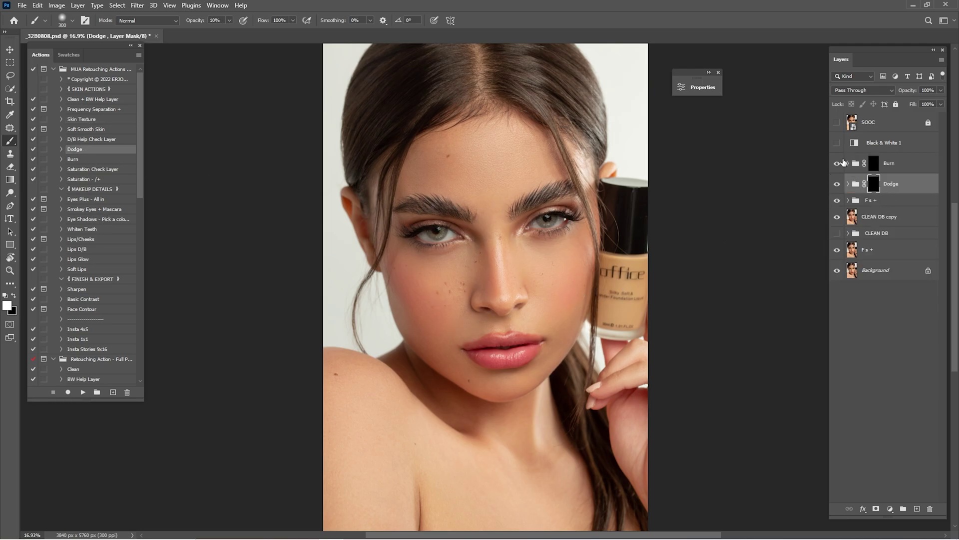
left_click(837, 143)
key("bracketright")
key("bracketright")
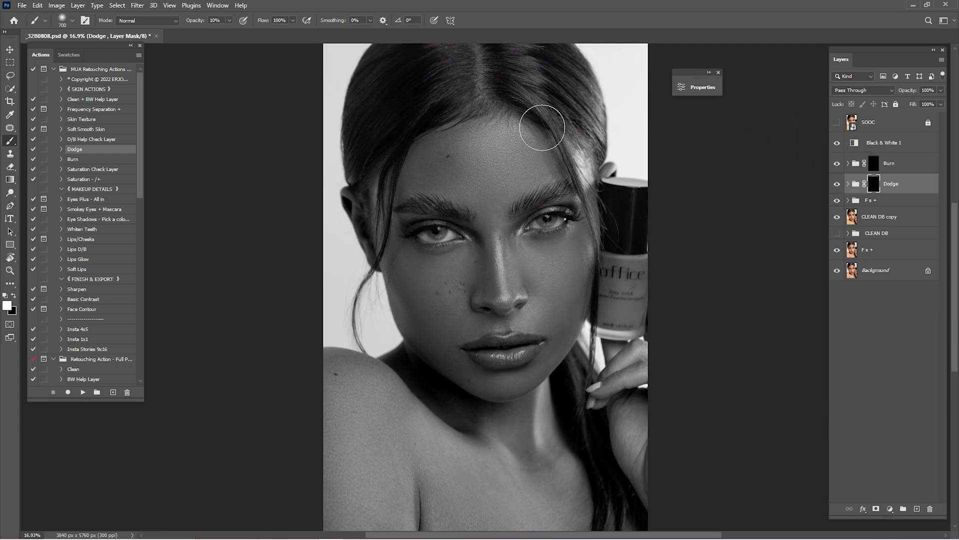
mouse_move(494, 156)
left_mouse_down()
mouse_move(491, 234)
mouse_move(494, 159)
mouse_move(480, 158)
mouse_move(521, 154)
mouse_move(488, 133)
mouse_move(457, 167)
mouse_move(500, 156)
left_mouse_up()
left_click(837, 142)
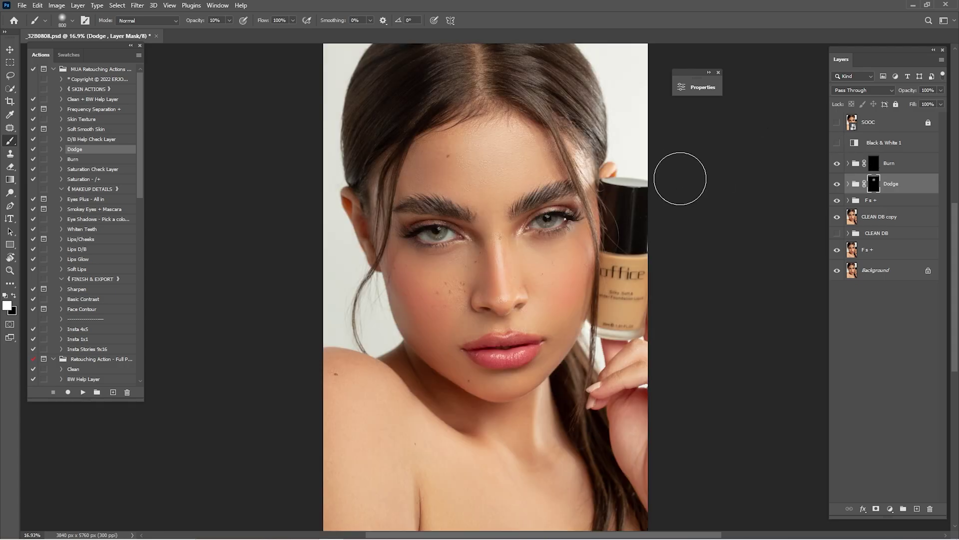
Paint facial highlights on the Dodge mask in black-and-white view, using a 10% opacity brush at varying sizes up to 900 px
key("bracketleft")
left_click(837, 143)
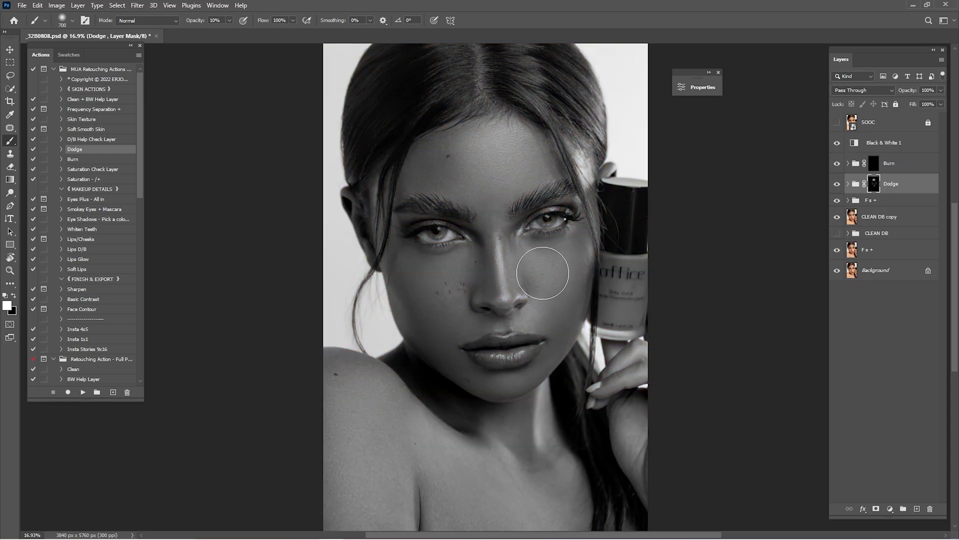
key("bracketright")
key("bracketright")
key("bracketleft")
key("bracketleft")
key("bracketleft")
key("bracketleft")
key("bracketleft")
key("bracketleft")
key("bracketleft")
key("bracketleft")
key("bracketleft")
key("bracketleft")
key("bracketleft")
key("bracketleft")
key("bracketright")
key("bracketright")
key("bracketright")
key("bracketright")
key("bracketright")
key("bracketright")
key("bracketright")
key("bracketright")
key("bracketright")
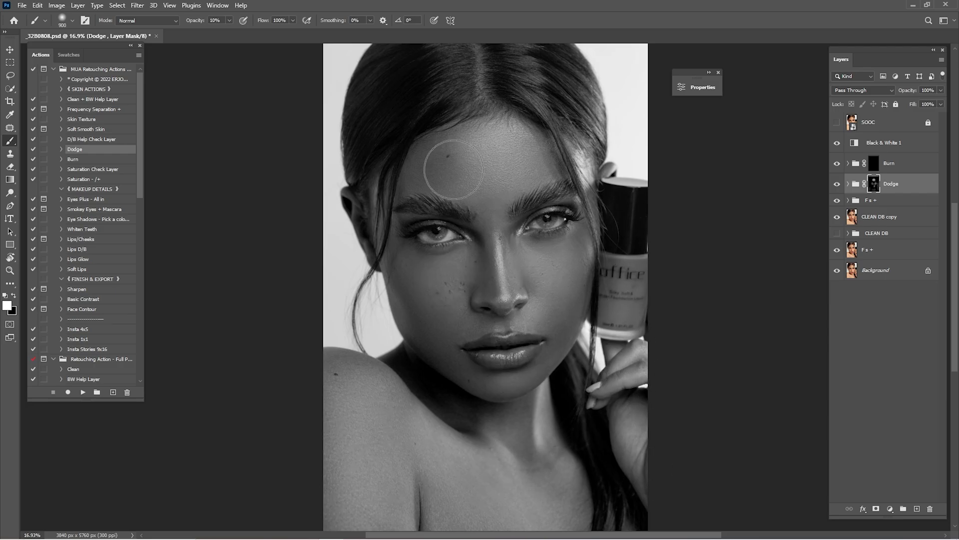
Build up further highlights on the Dodge mask with smaller brush sizes, returning to an 800 px brush at 10% opacity
key("bracketleft")
key("bracketleft")
key("bracketleft")
key("bracketleft")
key("bracketleft")
key("bracketleft")
key("bracketleft")
key("bracketleft")
key("bracketleft")
key("bracketleft")
key("bracketleft")
key("bracketleft")
key("bracketleft")
key("bracketleft")
key("bracketleft")
key("bracketleft")
key("bracketleft")
key("bracketright")
key("bracketright")
key("bracketright")
key("bracketright")
key("bracketright")
key("bracketright")
key("bracketright")
key("bracketright")
Return to the color view and compare the portrait with and without the Dodge group
left_click(837, 142)
left_click(837, 184)
left_click(836, 185)
left_click(838, 186)
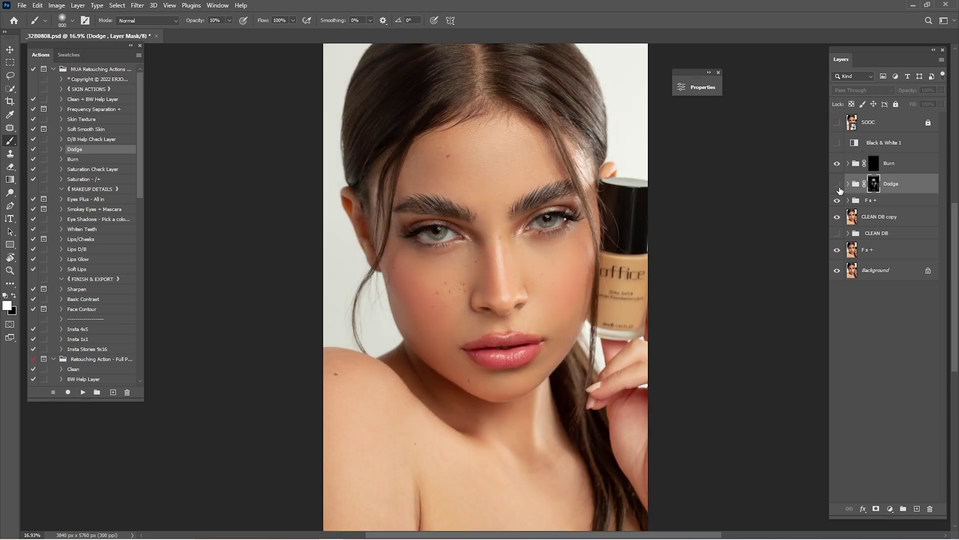
Deepen the facial shadows on the Burn mask with a brush of about 400 px at 10% opacity, and compare the Burn group's effect
left_click(874, 165)
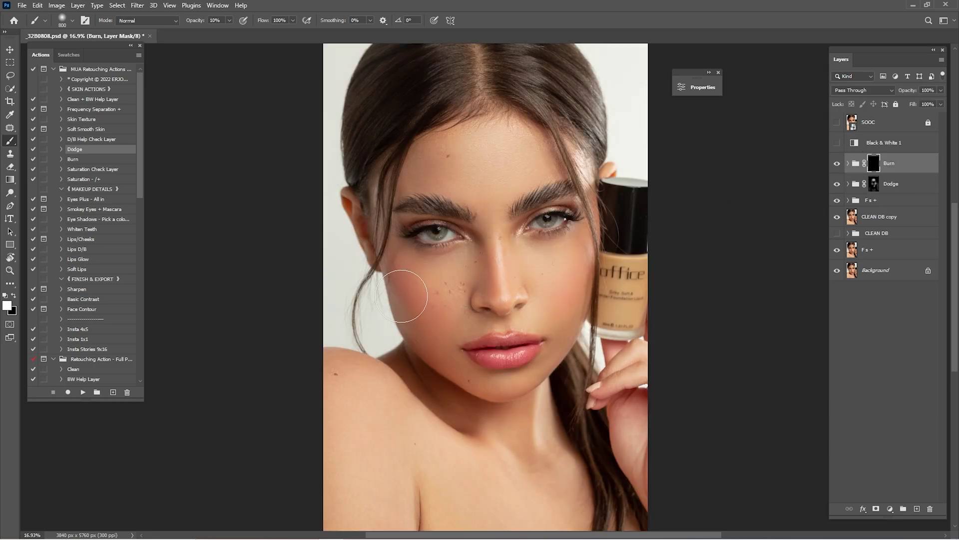
key("bracketleft")
key("bracketleft")
key("bracketleft")
key("bracketleft")
key("bracketleft")
key("bracketright")
key("bracketright")
key("bracketright")
key("bracketright")
key("bracketright")
key("bracketleft")
key("bracketright")
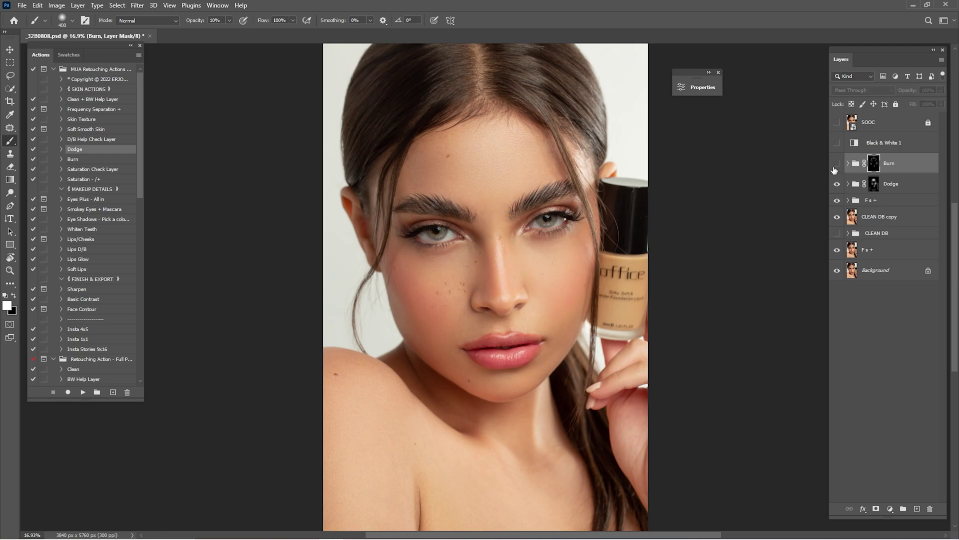
left_click(837, 166)
left_click(837, 167)
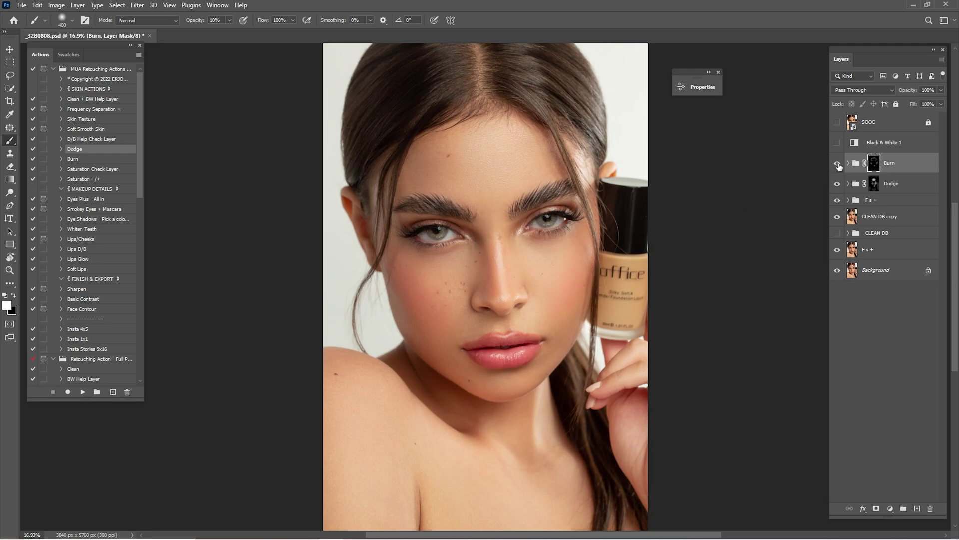
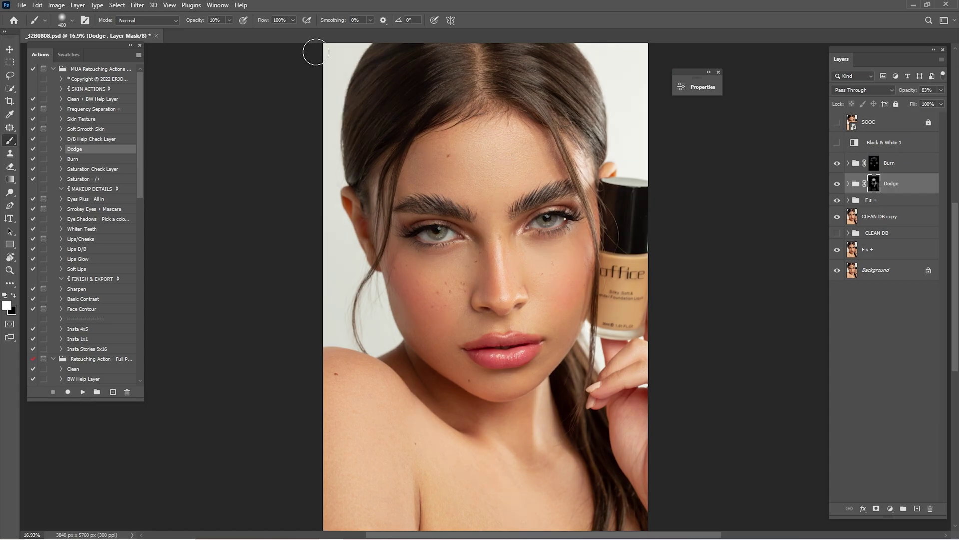
Run the Sharpen, Basic Contrast and Face Contour actions together, accepting a Gaussian Blur radius of 2.5 pixels
left_click(91, 291)
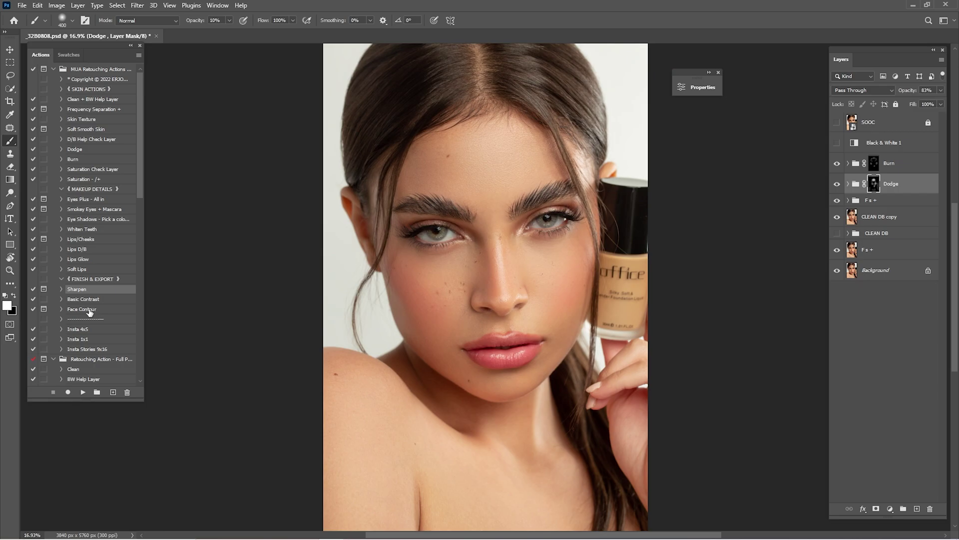
left_click(90, 312, "shift")
left_click(82, 392)
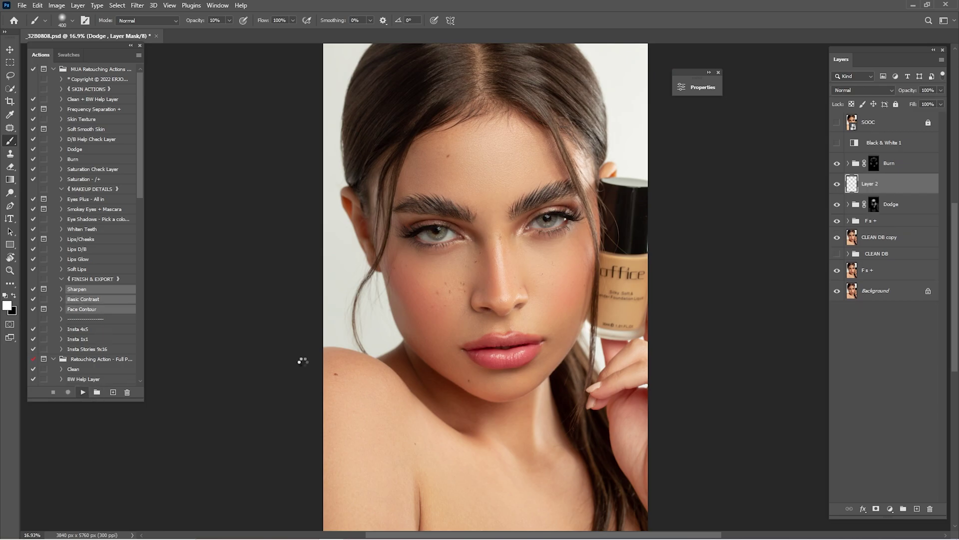
left_click(453, 212)
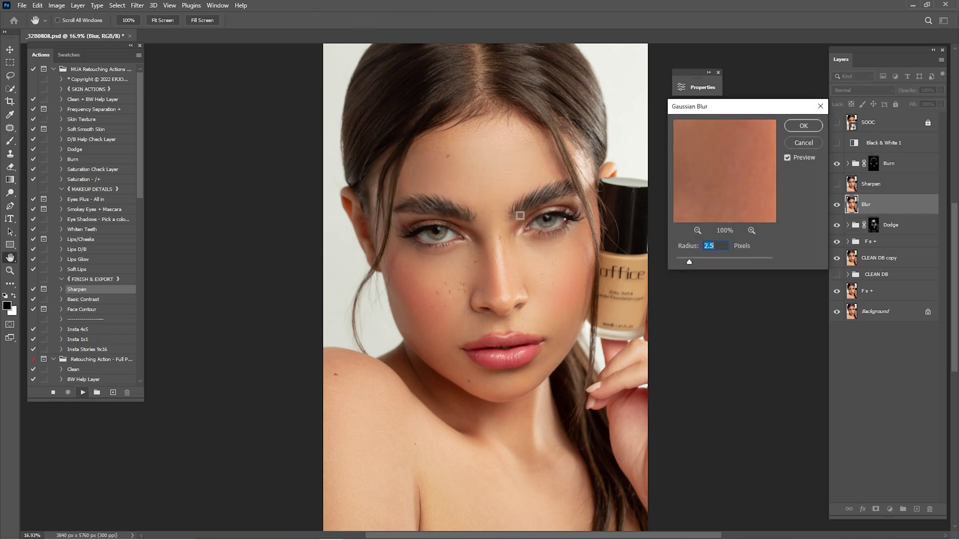
left_click(798, 131)
key("Return")
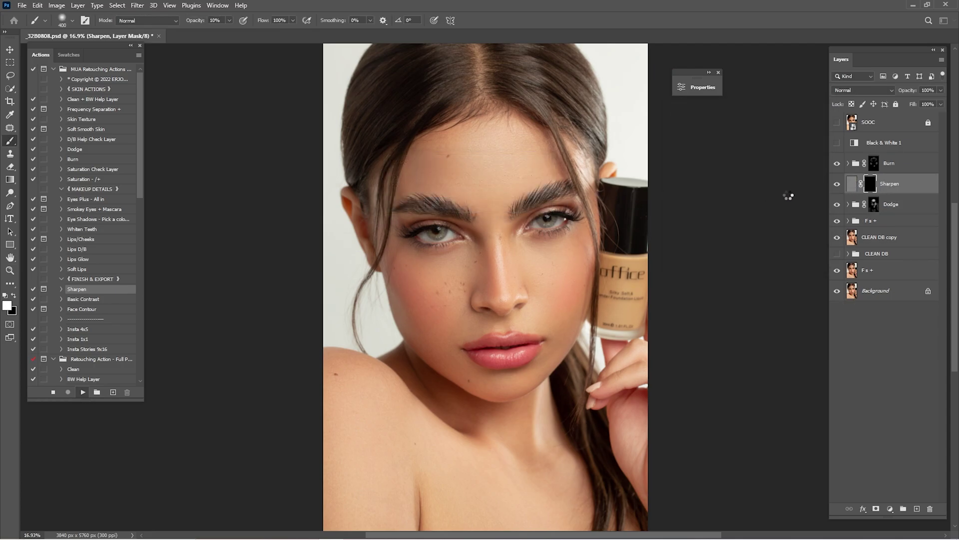
left_click(458, 203)
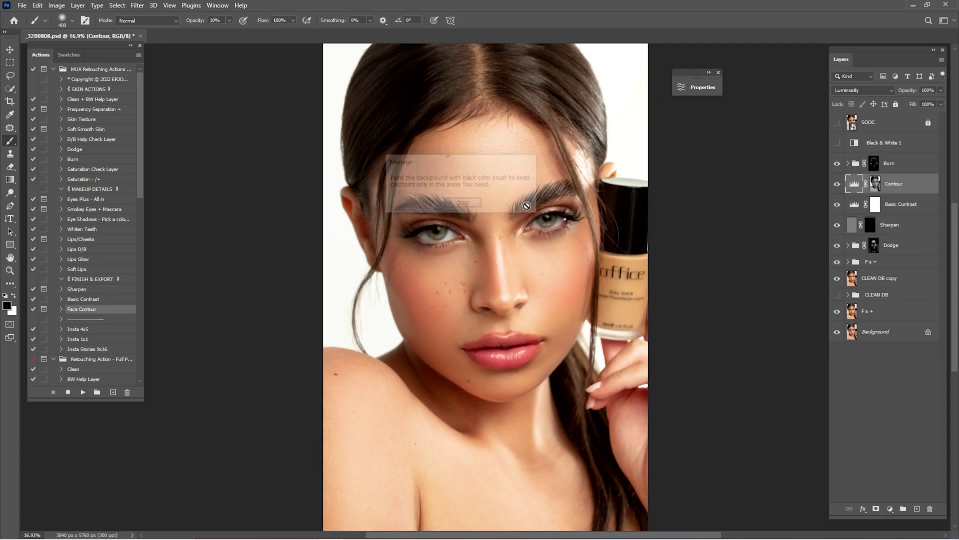
Move the Sharpen, Basic Contrast and Contour layers above the Burn group, and hide Basic Contrast and Contour
left_click(904, 225, "shift")
left_click_drag(898, 202, 894, 152)
left_click_drag(837, 167, 837, 188)
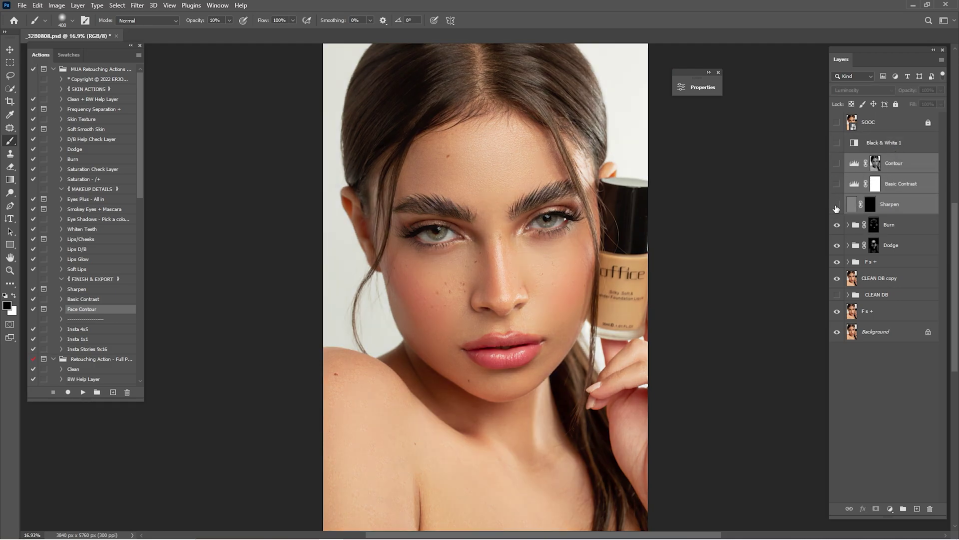
Invert the Sharpen layer's mask to white to apply sharpening to the whole image, and inspect the eyes closely
left_click(872, 205)
key("x")
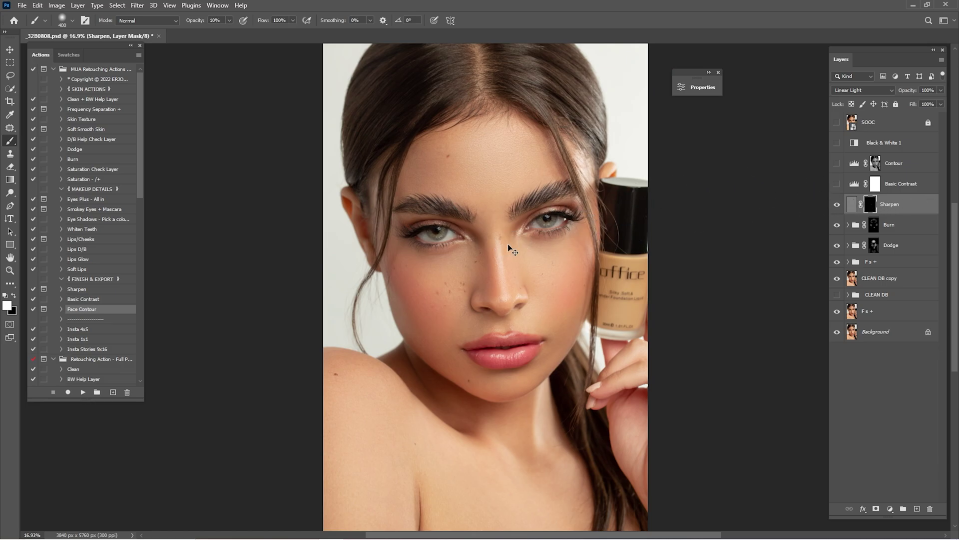
key("ctrl+i")
scroll(499, 172, "up", 5)
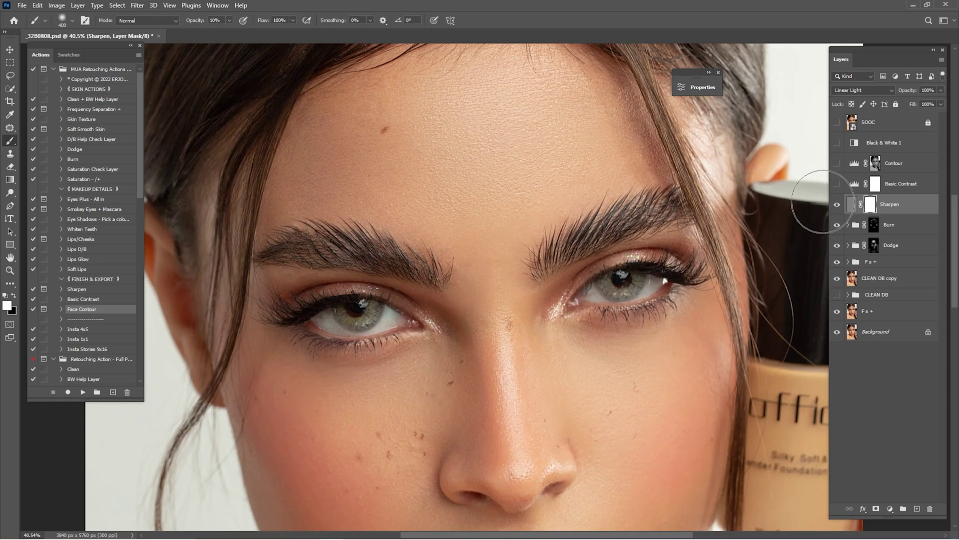
Compare the image with and without the Sharpen layer, and set that layer's opacity to 35%
left_click(838, 205)
scroll(669, 265, "down", 3)
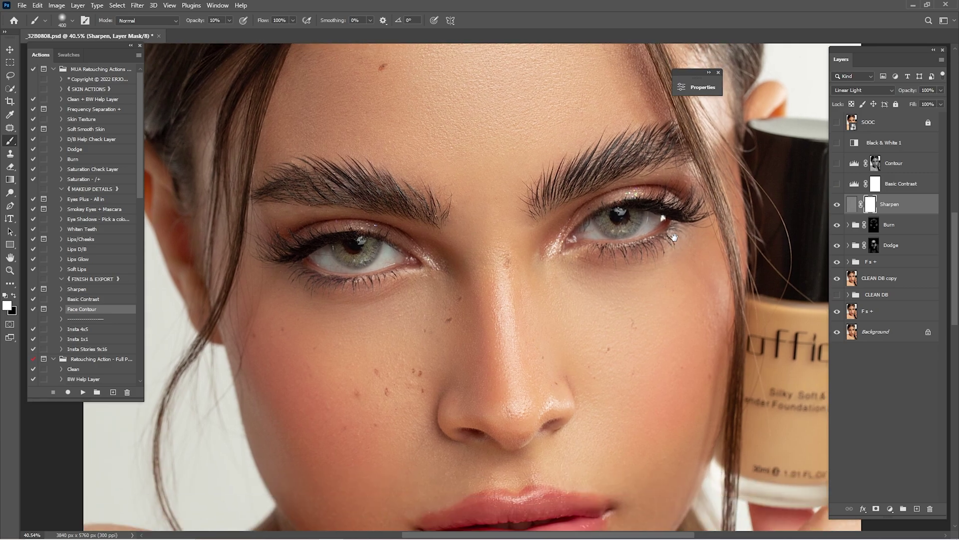
scroll(666, 259, "down", 2)
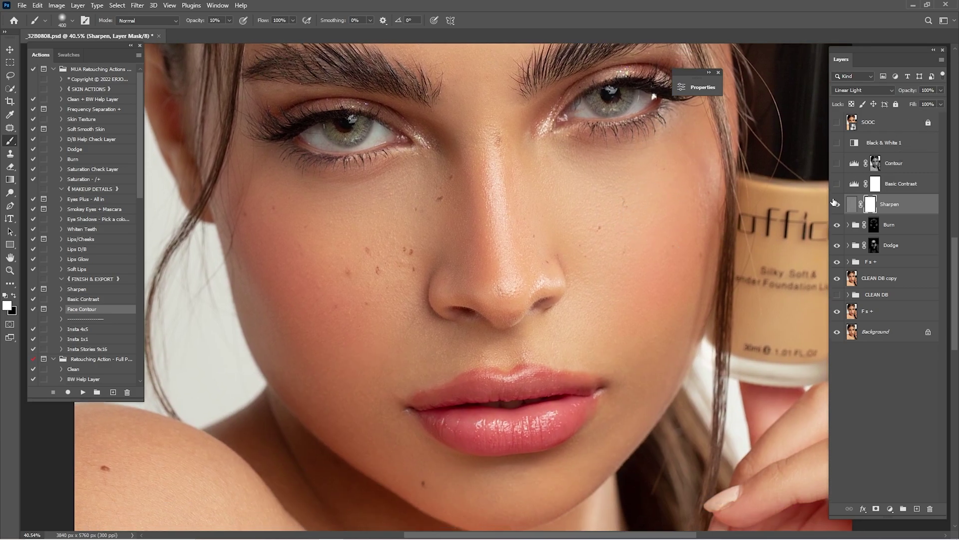
left_click(836, 204)
type("35")
key("Return")
key("ctrl+0")
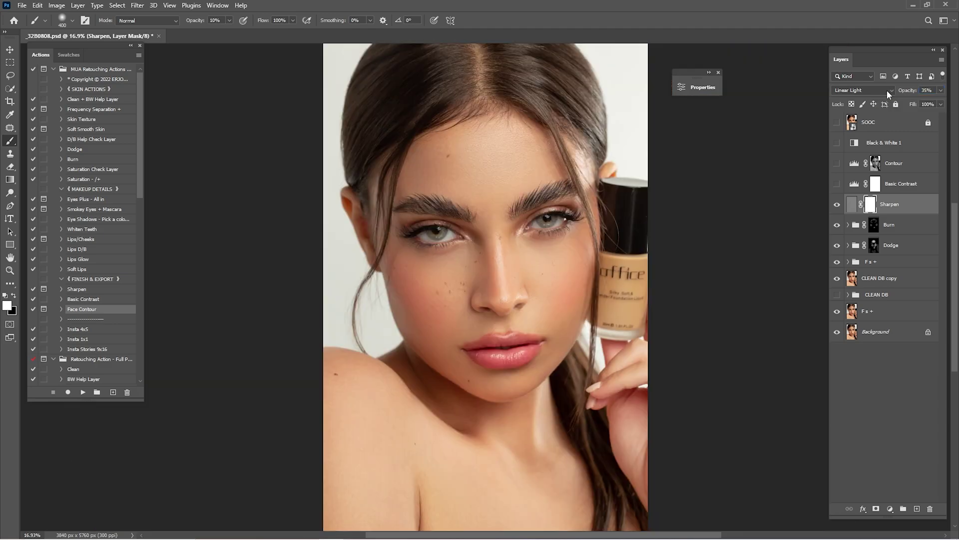
Show the Basic Contrast layer and set its opacity to 22%
left_click(837, 184)
left_click(854, 188)
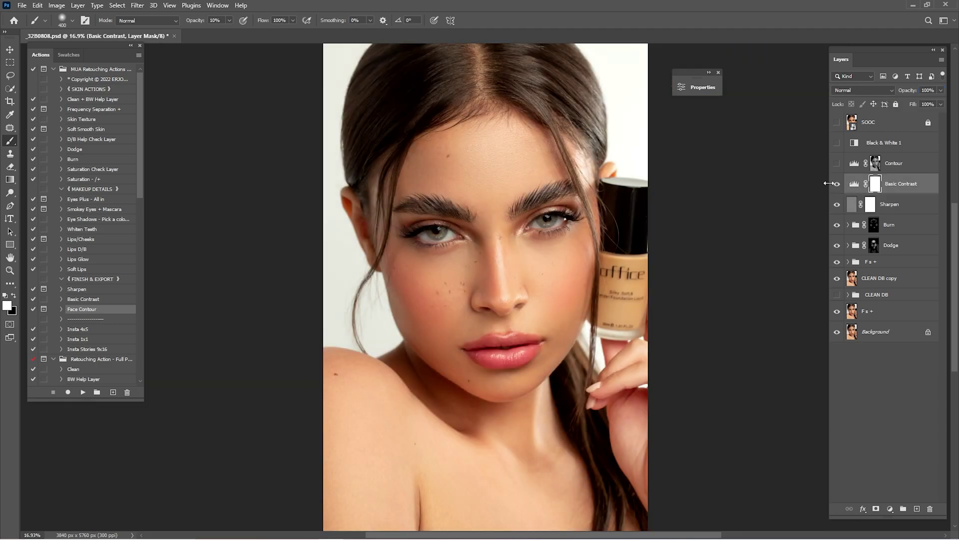
left_click(837, 184)
left_click(928, 90)
type("22")
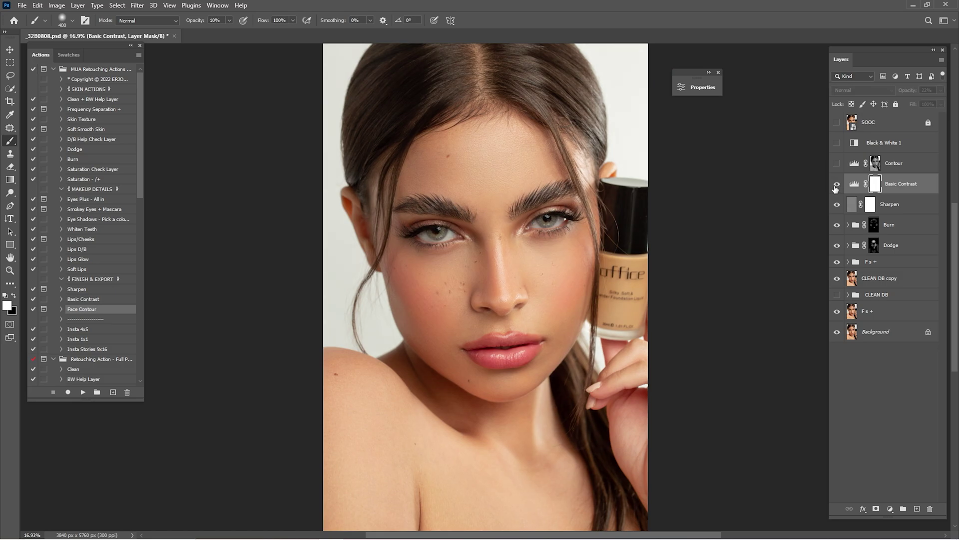
Turn on the Contour layer and compare the face with and without it
left_click(879, 165)
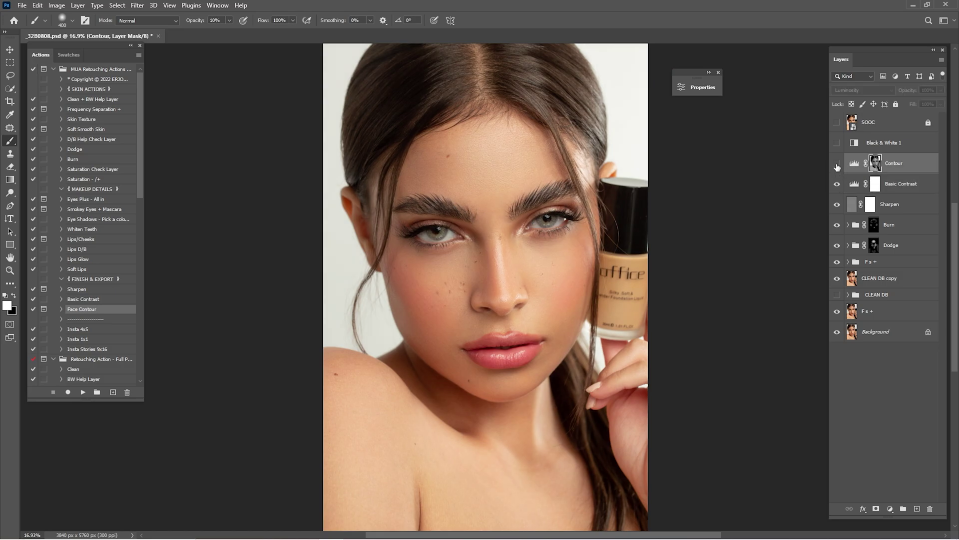
left_click(837, 163)
left_click(837, 163)
left_click(837, 164)
left_click(837, 163)
left_click(836, 164)
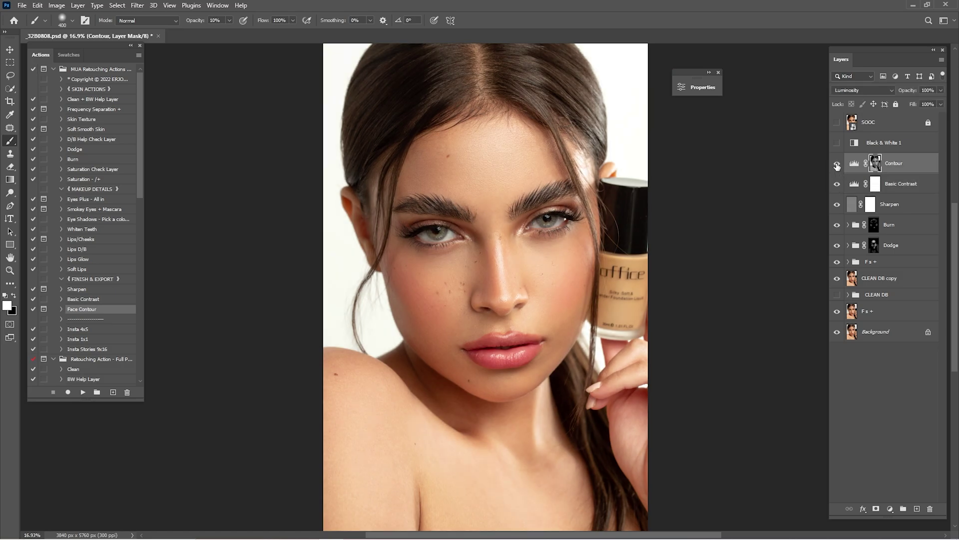
left_click(837, 165)
left_click(837, 165)
left_click(837, 165)
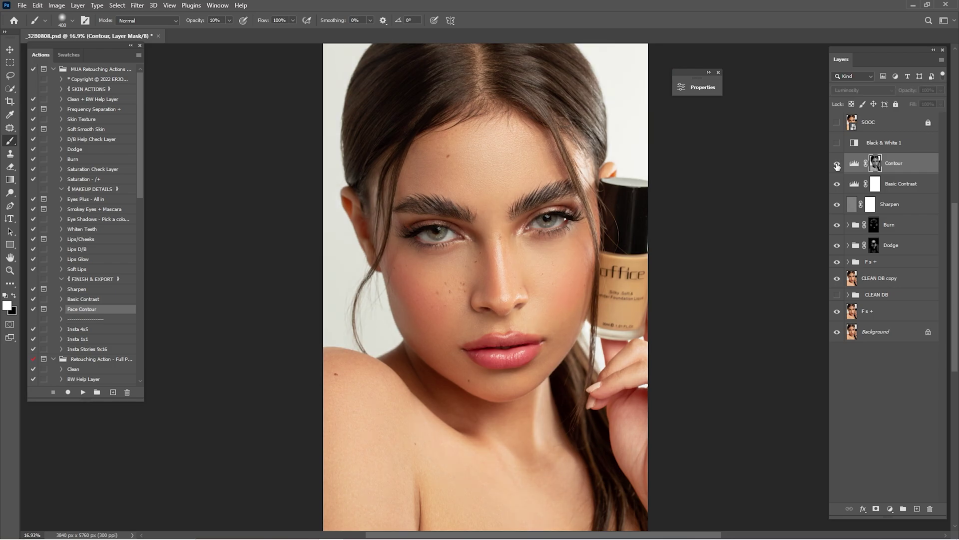
left_click(837, 165)
In the Contour layer's Levels, set the white input level to 225 and brighten the midtones slightly
double_click(855, 164)
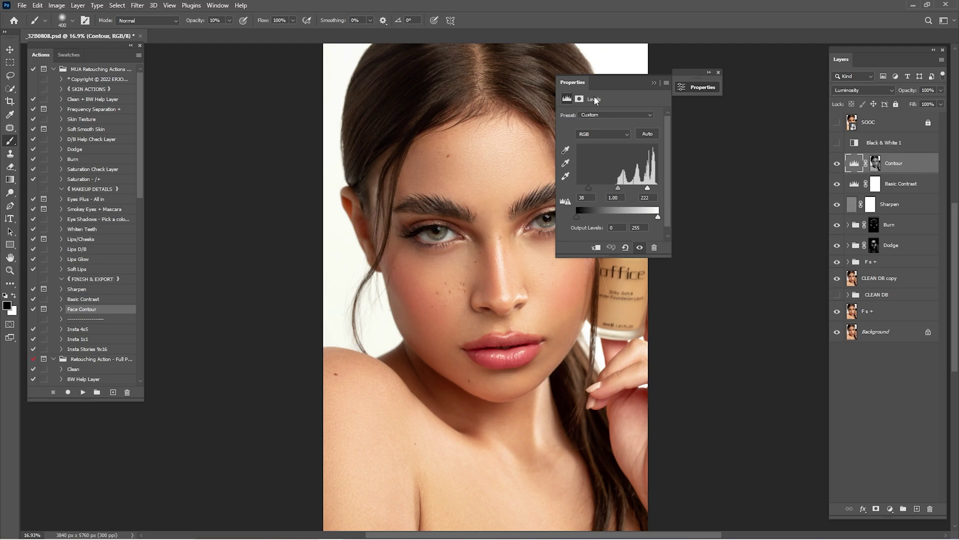
left_click_drag(609, 87, 762, 69)
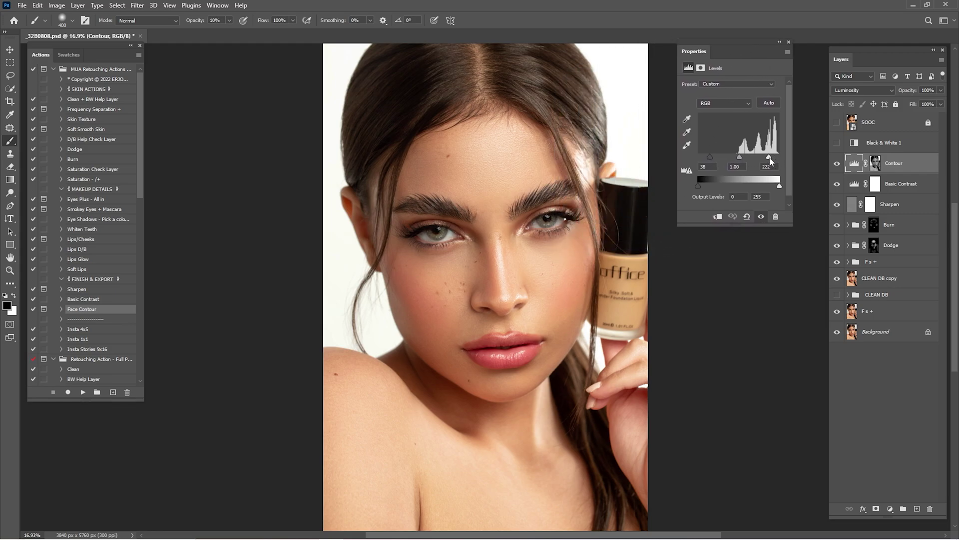
left_click_drag(770, 160, 736, 164)
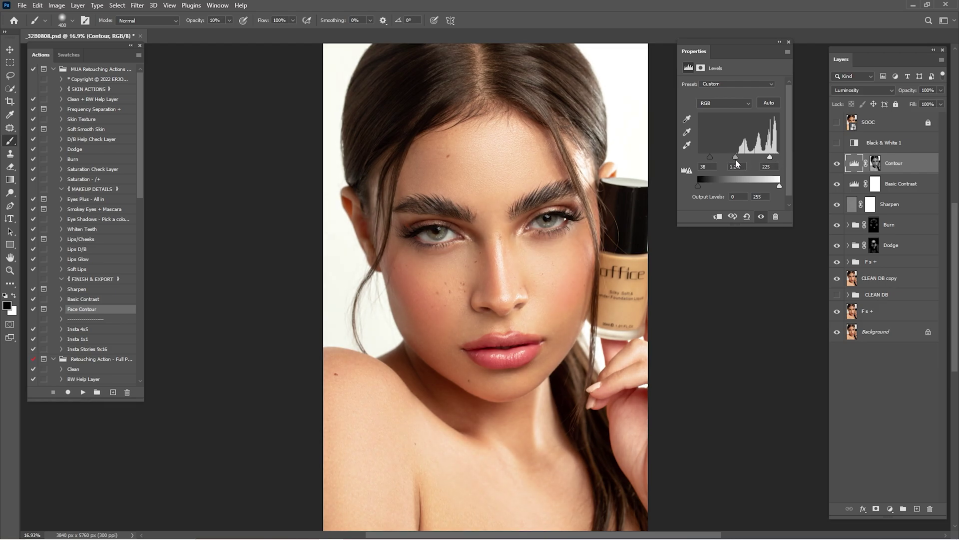
left_click(780, 41)
Check the Contour layer's effect and reduce its opacity to 84%
left_click(837, 164)
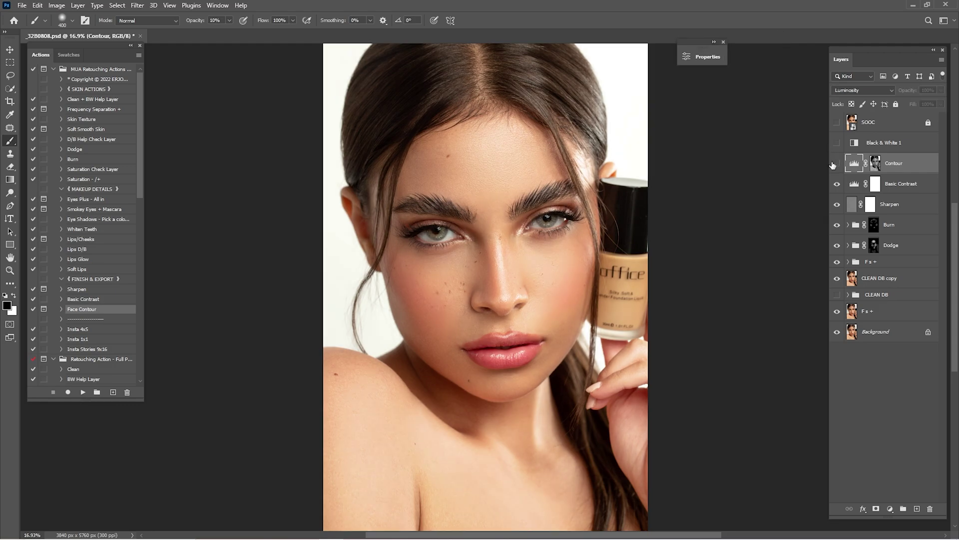
left_click(837, 164)
left_click_drag(913, 91, 905, 94)
Compare the whole retouched portrait with the original using the SOOC layer
left_click(868, 129)
left_click(836, 122)
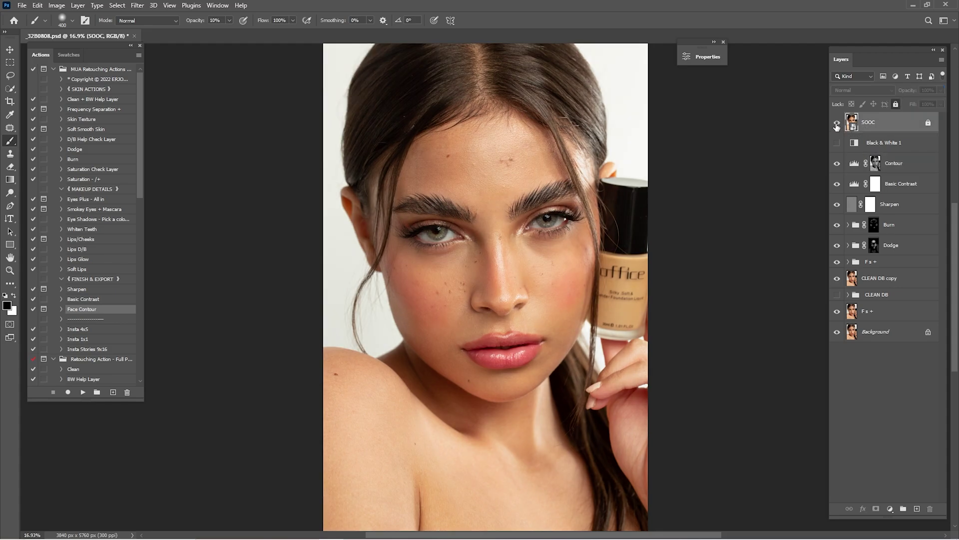
left_click(837, 122)
left_click(837, 122)
left_click(837, 123)
left_click(837, 122)
left_click(837, 123)
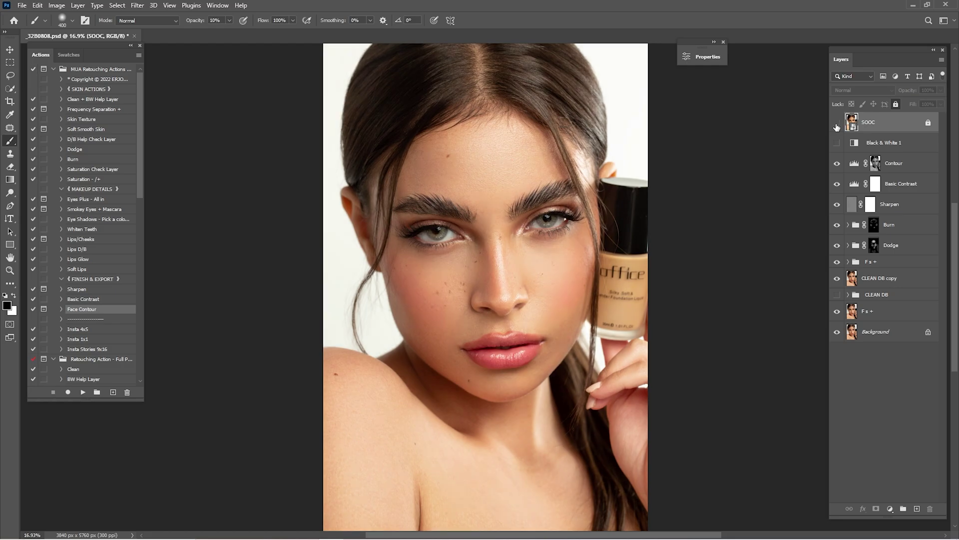
left_click(837, 123)
left_click(837, 124)
Examine the forehead, eyes and cheeks up close, comparing the retouch with the SOOC original
key("ctrl+space")
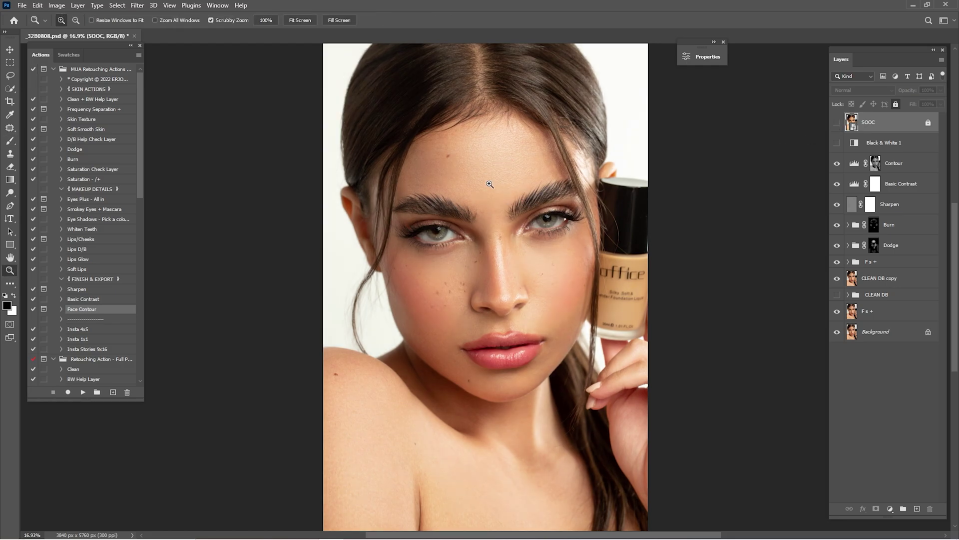
left_click(514, 190)
left_click(479, 204)
key("ctrl+space")
left_click_drag(491, 196, 549, 200)
left_click(836, 123)
left_click(837, 124)
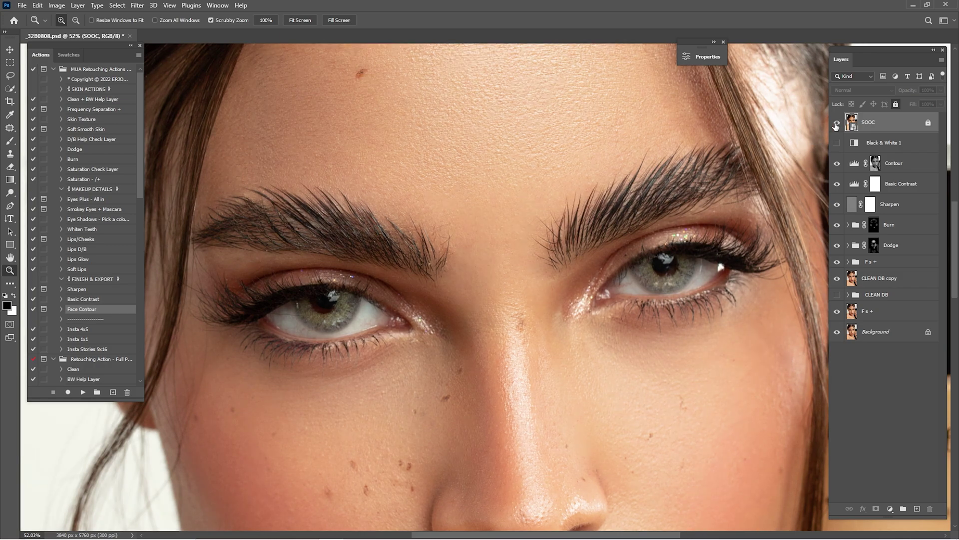
left_click(836, 124)
left_click(837, 124)
scroll(583, 184, "up", 3)
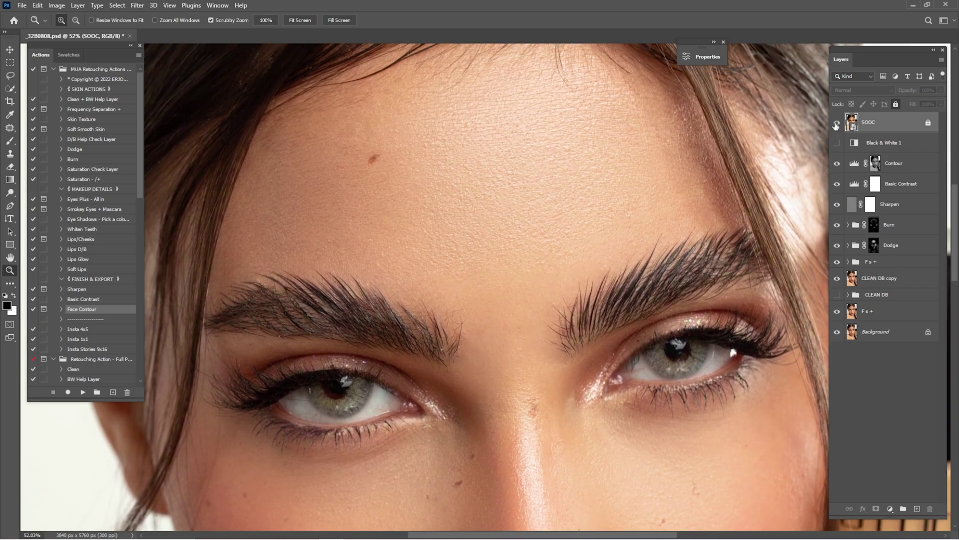
left_click(837, 123)
left_click(836, 123)
scroll(798, 190, "down", 5)
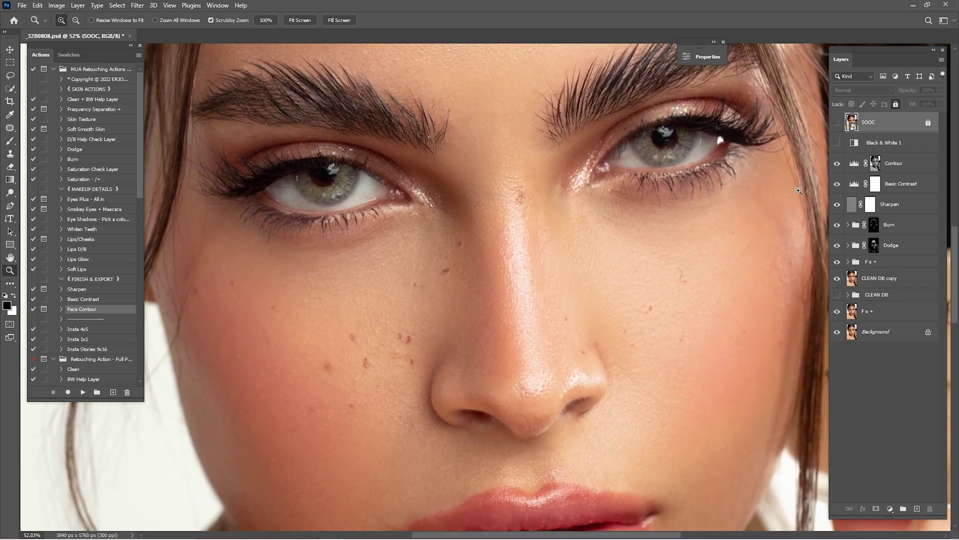
left_click(838, 125)
left_click(838, 125)
left_click(839, 125)
left_click(839, 125)
scroll(633, 343, "down", 5)
key("ctrl+0")
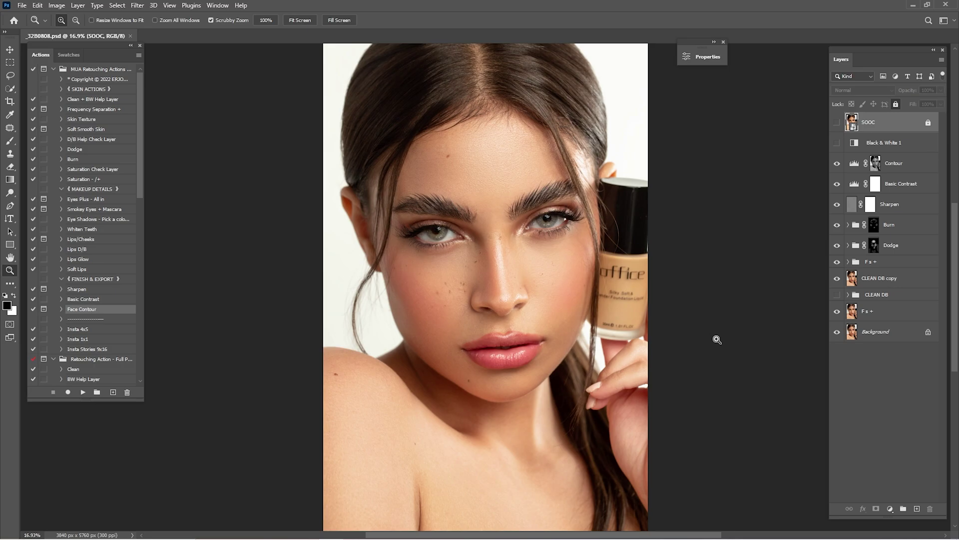
Duplicate the CLEAN DB copy layer and group the duplicate with all layers up to Contour as "Retouch"
left_click(875, 278)
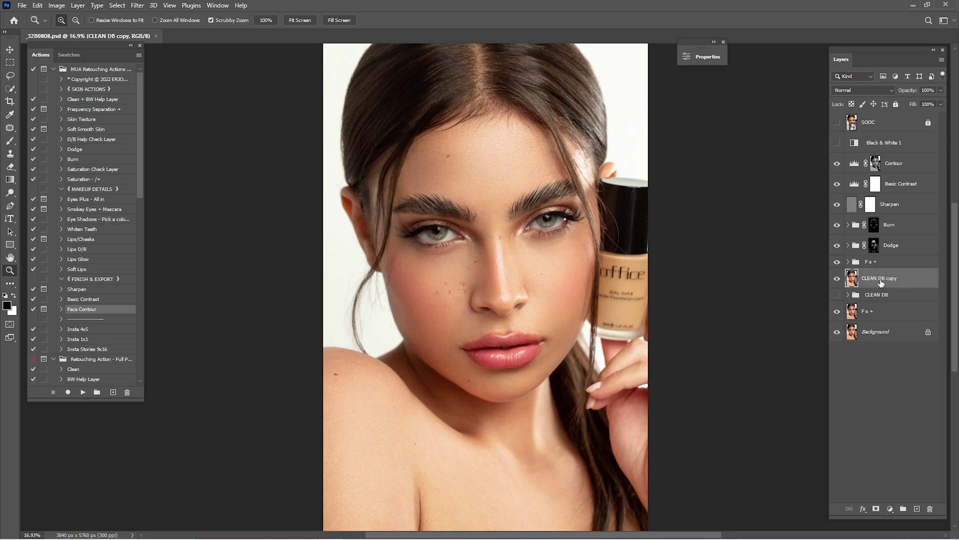
left_click_drag(881, 281, 917, 508)
left_click(899, 164, "shift")
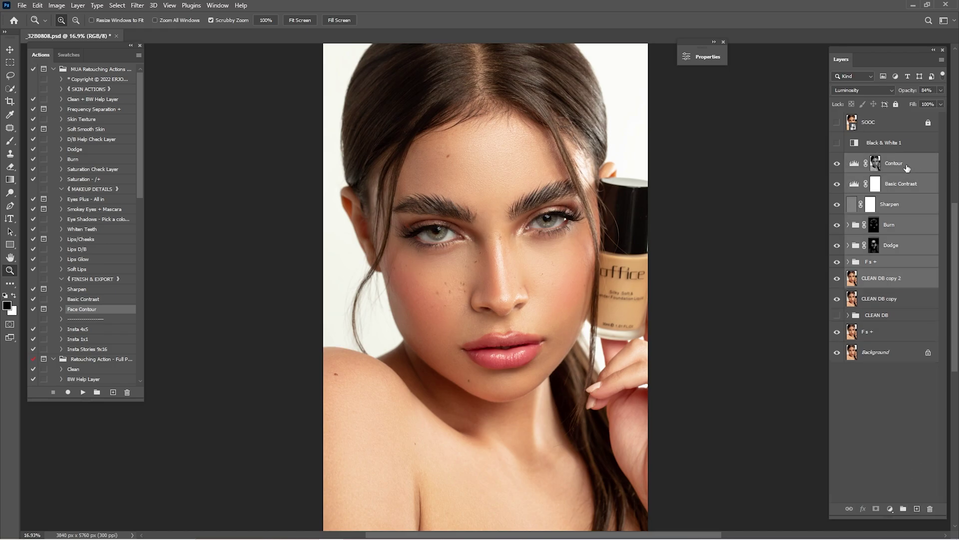
right_click(906, 169)
left_click(878, 175)
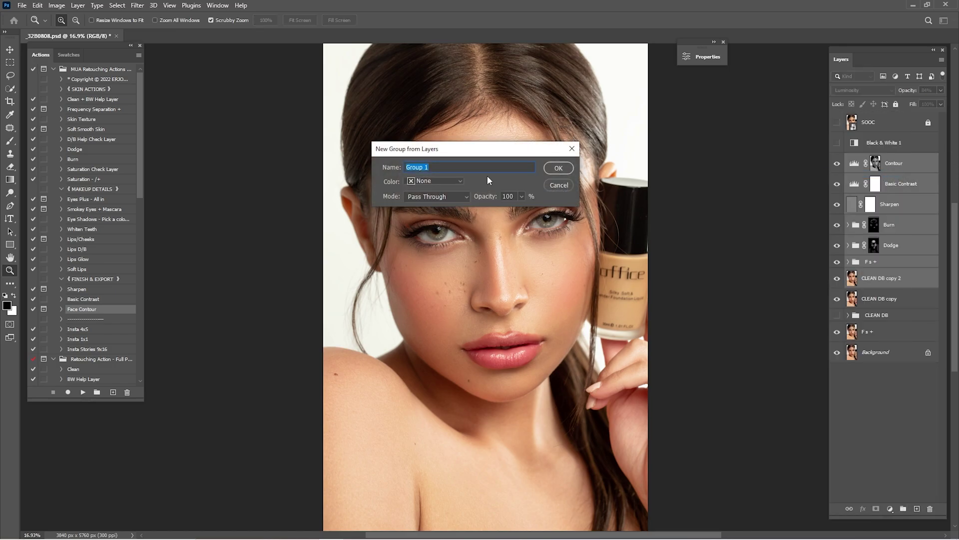
type("Retocu")
key("BackSpace")
key("BackSpace")
type("uch")
key("Return")
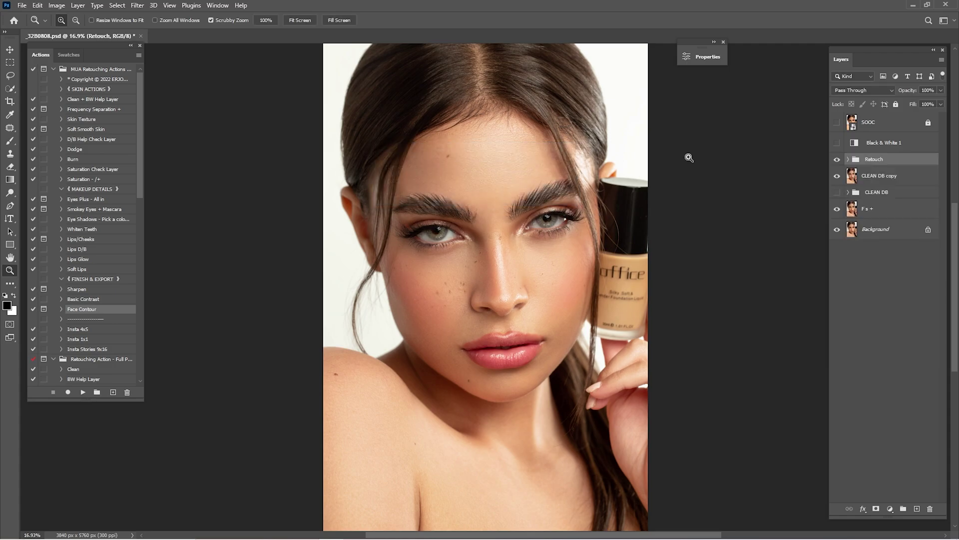
Duplicate the Retouch group, merge the duplicate into a single layer, and hide the retouching layers beneath it
mouse_move(897, 165)
left_mouse_down()
mouse_move(902, 504)
mouse_move(917, 508)
left_mouse_up()
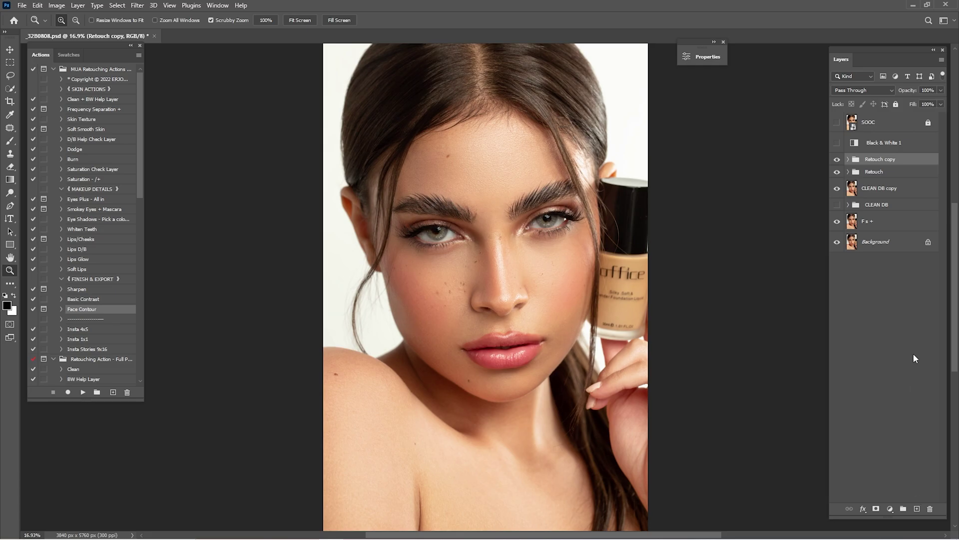
right_click(881, 163)
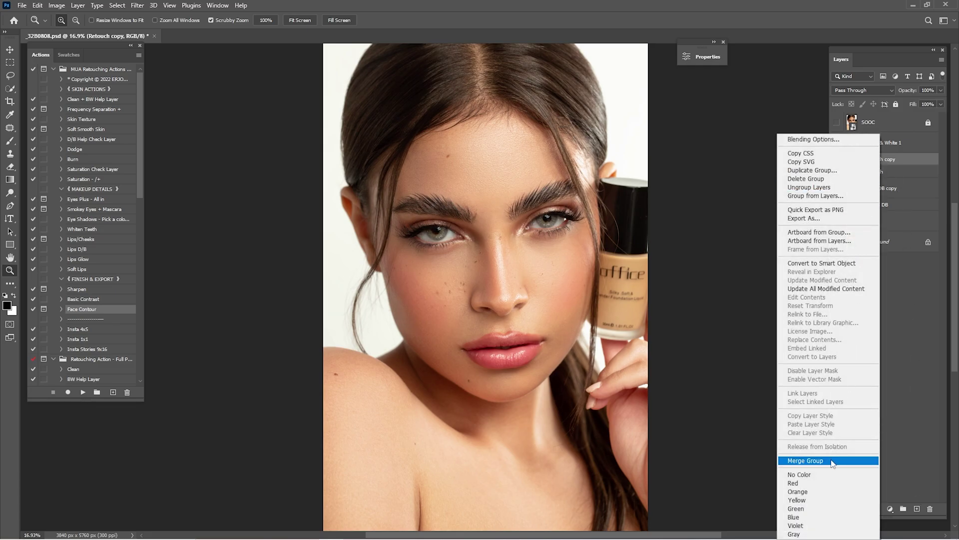
left_click(814, 460)
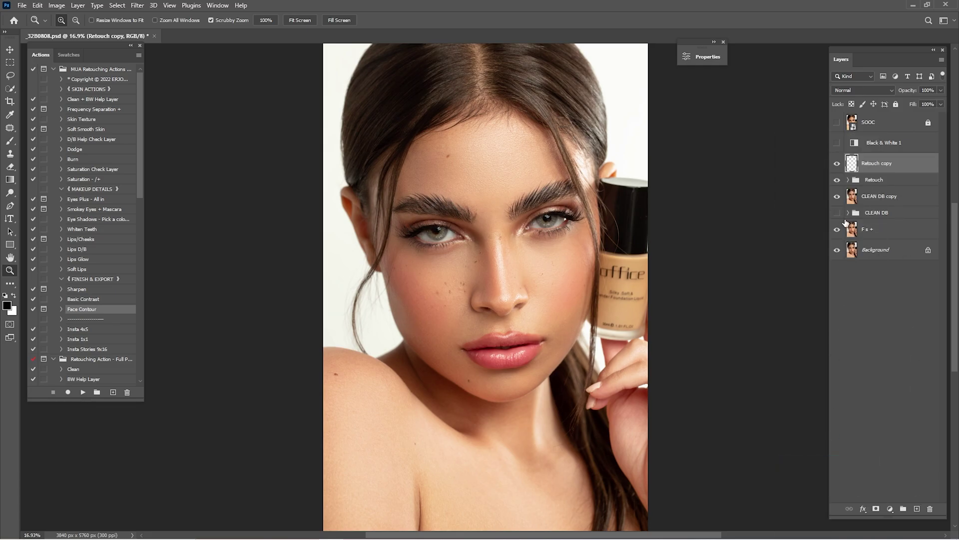
left_click(837, 164)
left_click(836, 164)
Copy the entire merged portrait into a new 3840 x 5760 px document as its Background layer
key("ctrl+a")
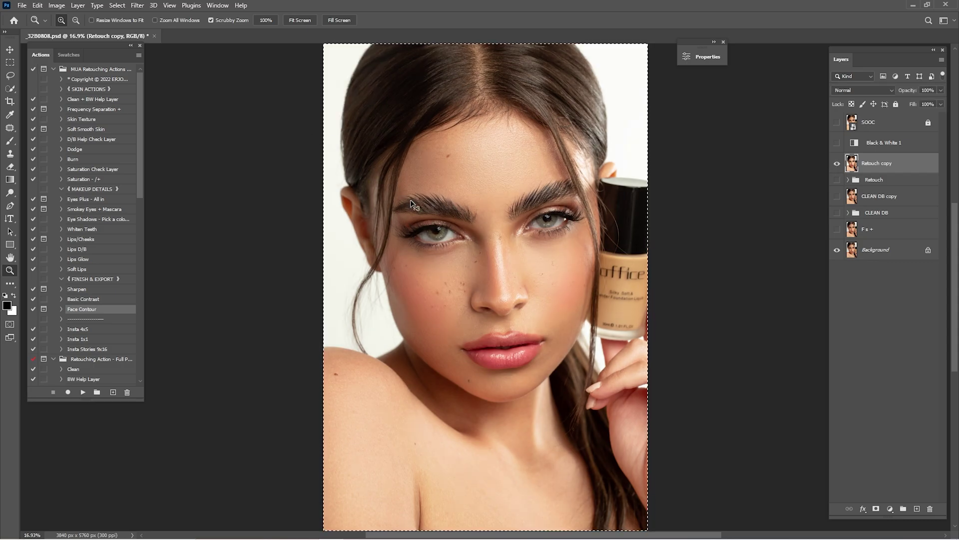
left_click(22, 5)
left_click(38, 17)
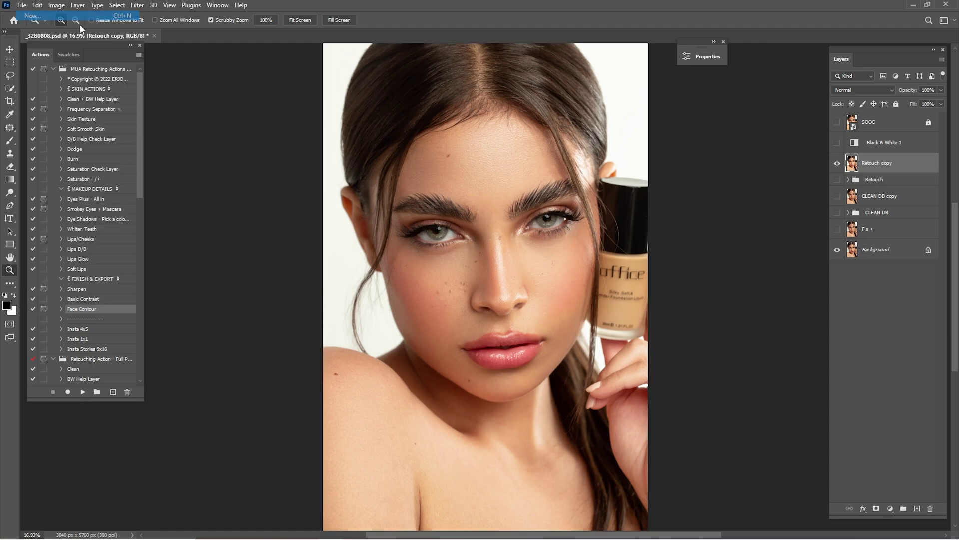
left_click(677, 420)
key("ctrl+v")
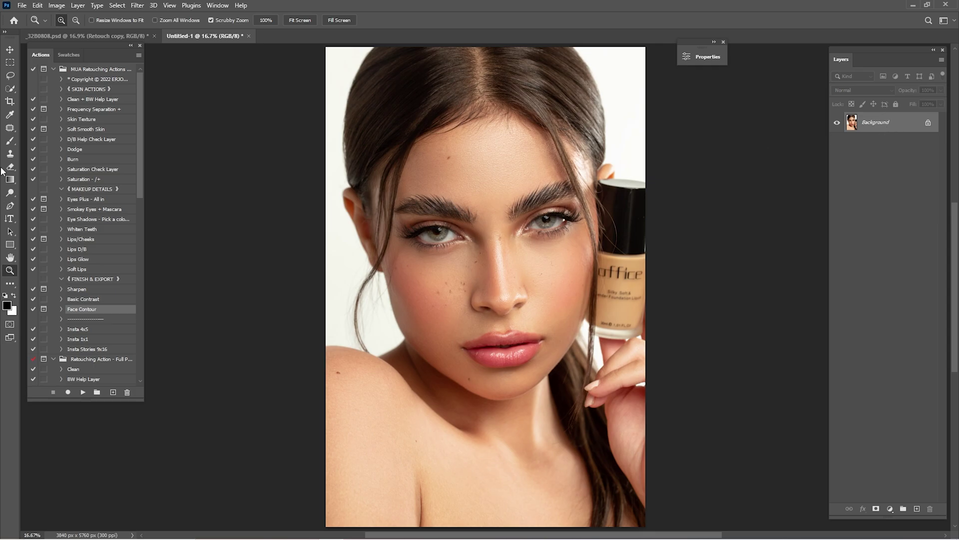
Collapse the two retouching action sets and expand the Color Grade - White Skin set
left_click(53, 70)
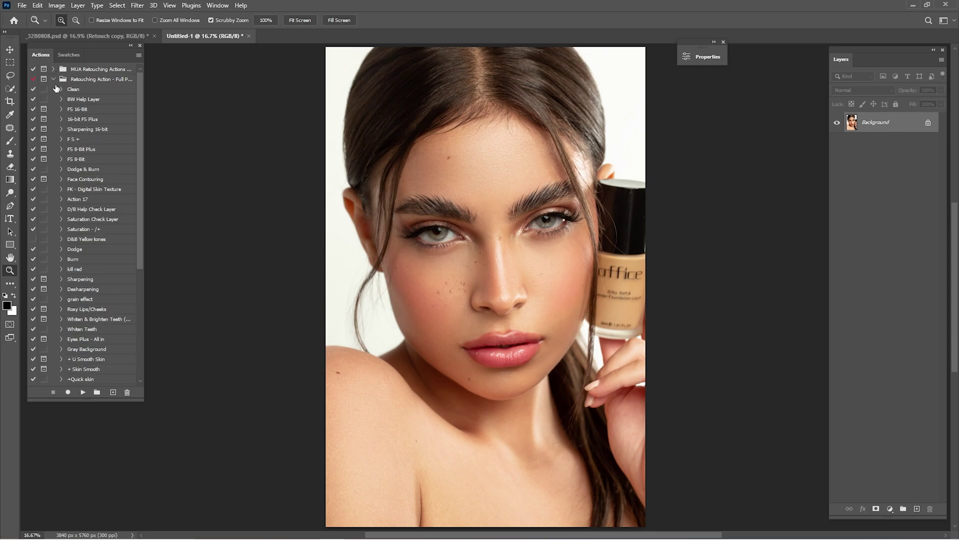
left_click(54, 80)
left_click(53, 89)
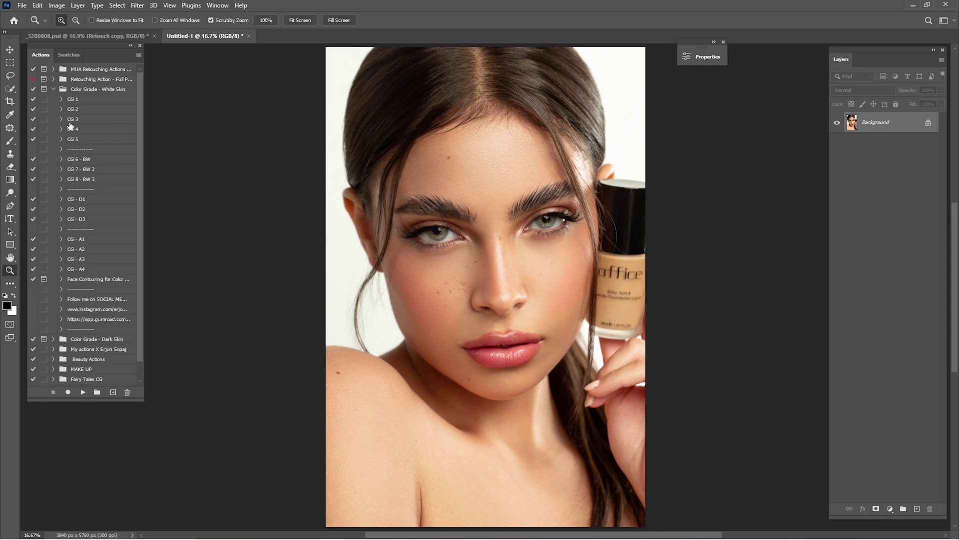
left_click_drag(87, 399, 87, 354)
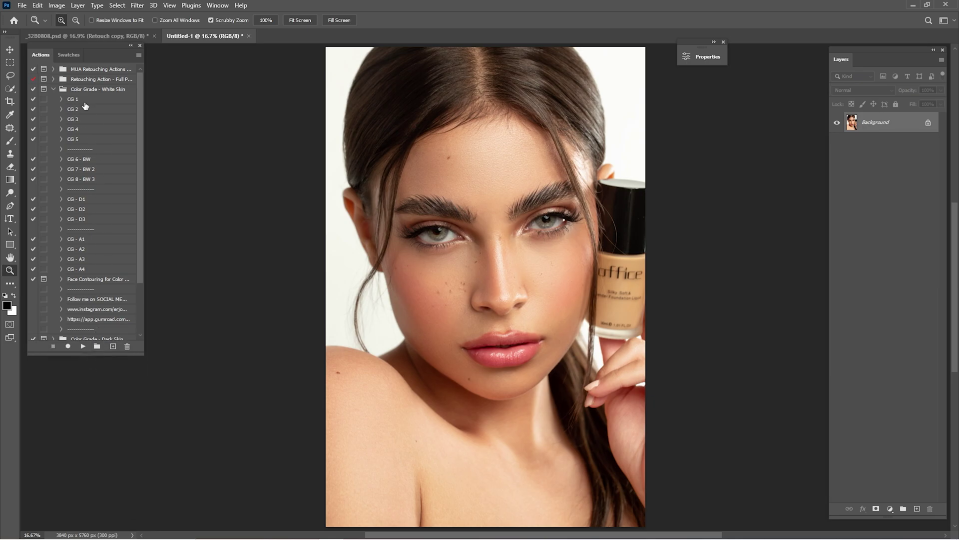
Try the CG 1 color grade on the portrait and remove it
left_click(74, 101)
left_click(82, 347)
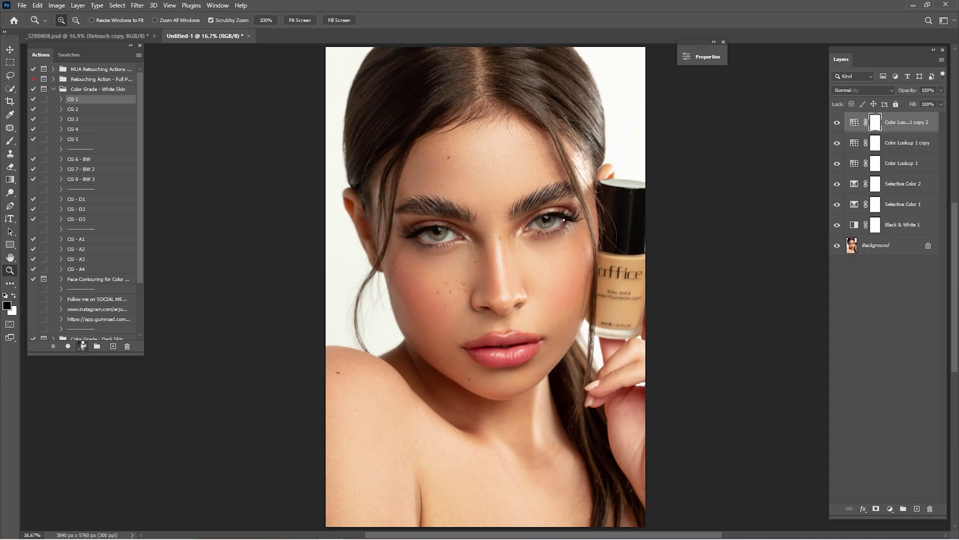
left_click(83, 347)
key("Delete")
Try the CG 4, CG 5 and CG - D1 color grades on the portrait in turn
left_click(84, 129)
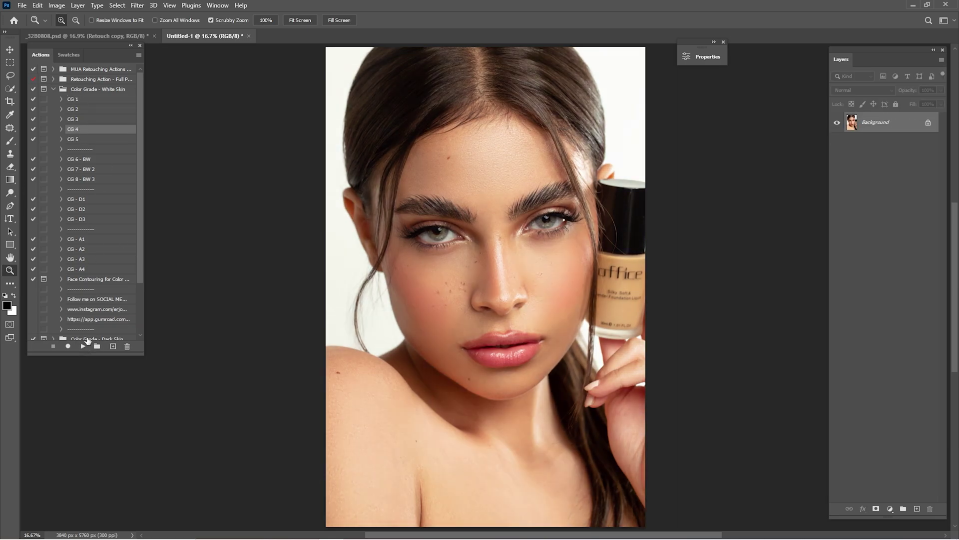
left_click(84, 346)
left_click(84, 139)
left_click(84, 346)
left_click(83, 200)
left_click(83, 347)
Remove the previous color grade and apply the CG - D2 action to the portrait
left_click(84, 210)
key("Delete")
left_click(82, 346)
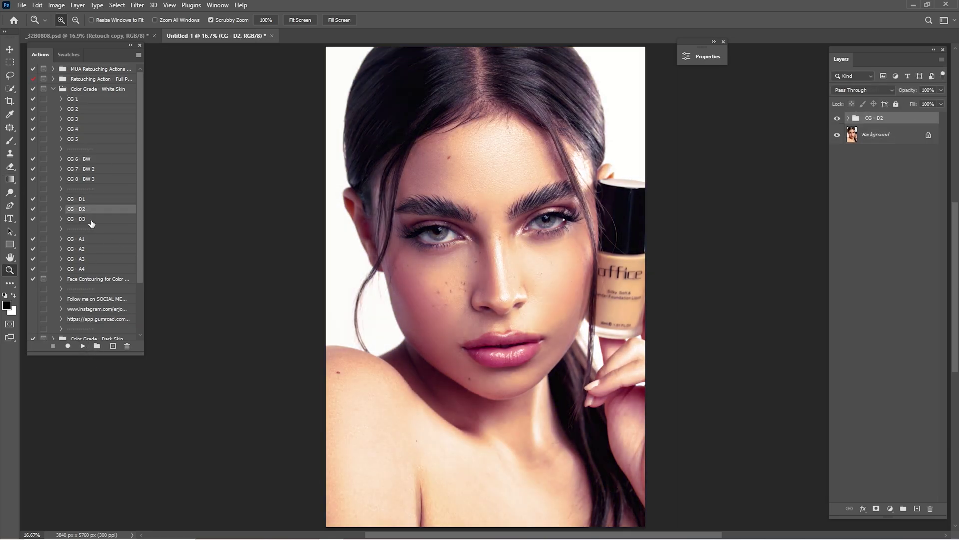
Try the CG - D3, CG - A2 and CG - A3 color grades on the portrait in turn, removing each previous grade
left_click(90, 219)
key("Delete")
left_click(82, 346)
left_click(81, 240)
key("Delete")
left_click(81, 249)
left_click(83, 347)
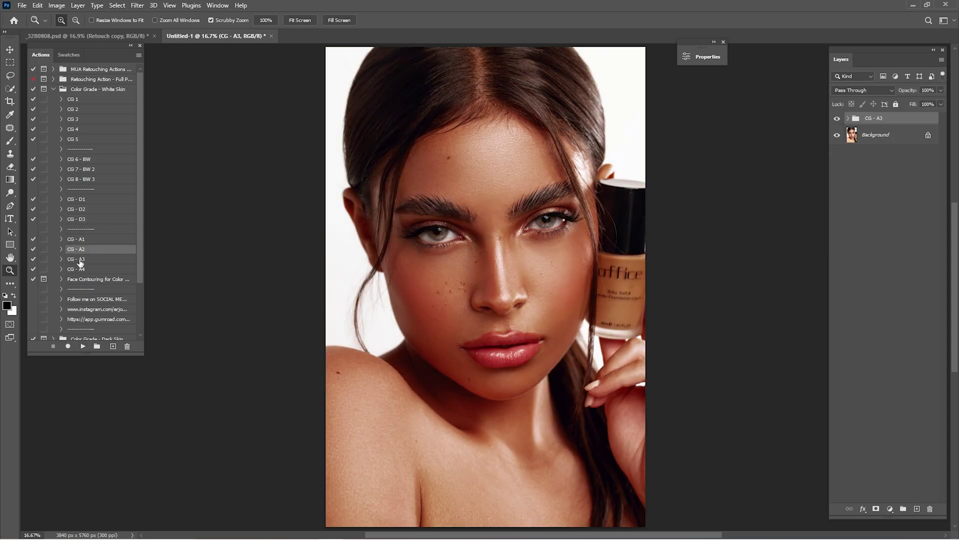
key("Delete")
left_click(81, 259)
left_click(83, 346)
key("Delete")
Apply the CG - A4 action, copy its group into _32B0808.psd, and remove it from the flattened copy
left_click(83, 269)
left_click(83, 347)
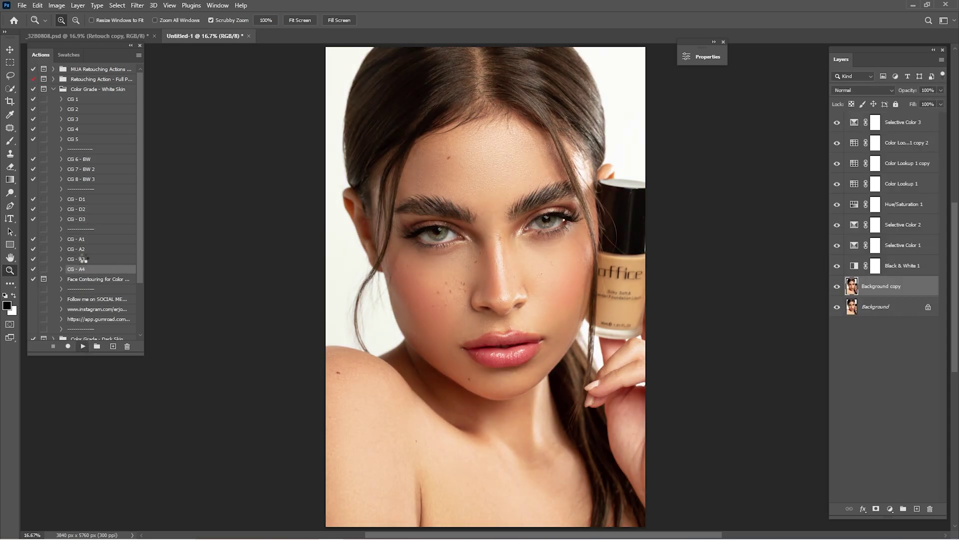
key("v")
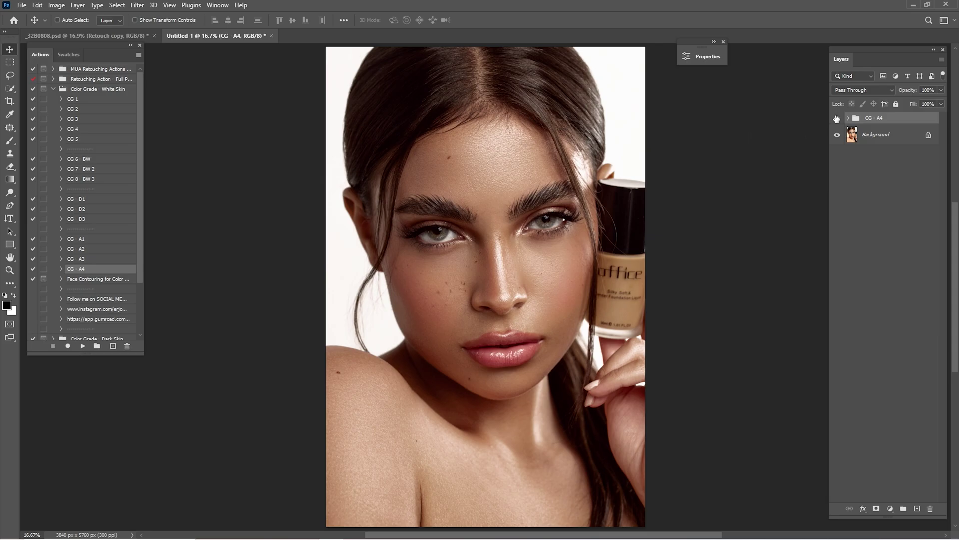
left_click(836, 120)
left_click_drag(314, 124, 132, 37)
key("Delete")
Apply the CG - A3 action to the flattened copy and bring its group into _32B0808.psd
left_click(87, 261)
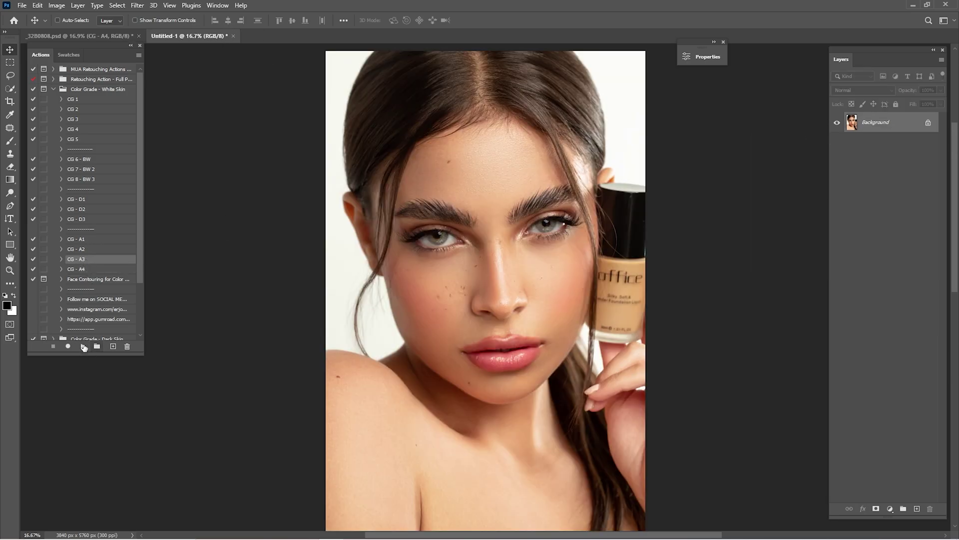
left_click(84, 346)
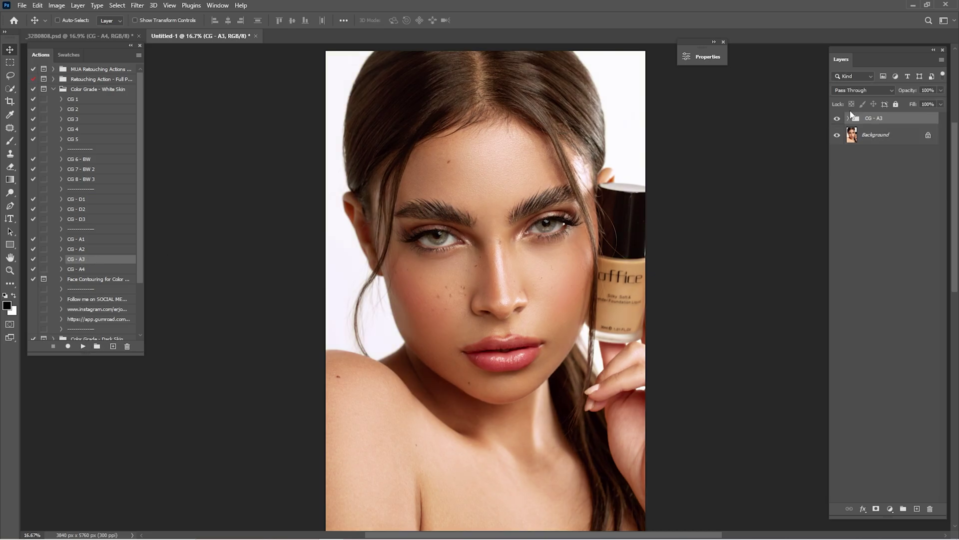
left_click(837, 119)
left_click(114, 35)
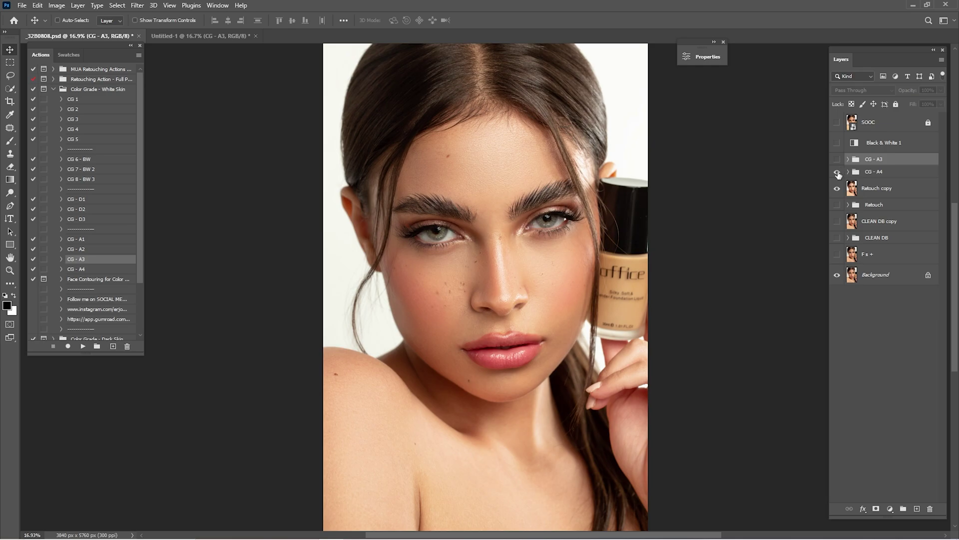
Show and expand the CG - A4 group, and hide all the layers inside it
left_click(837, 172)
left_click(849, 171)
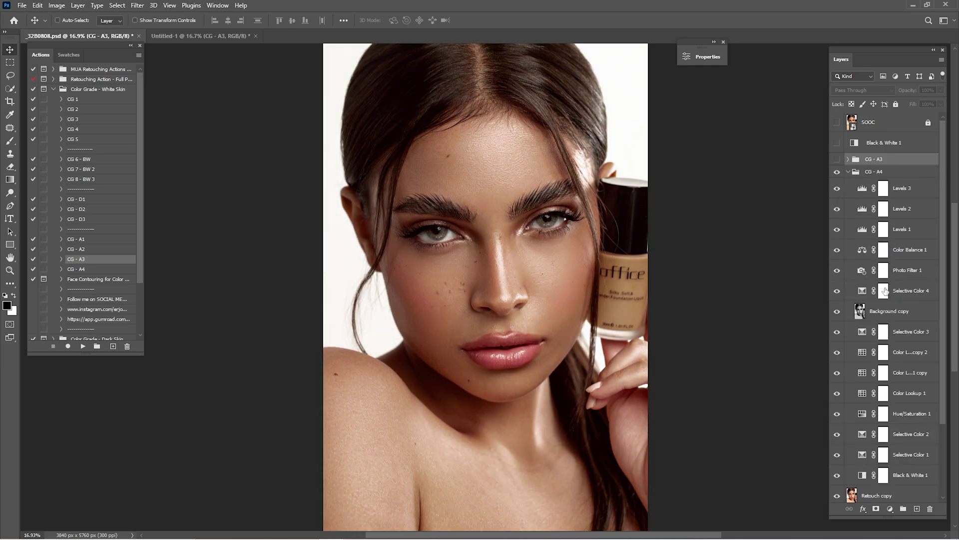
left_click_drag(838, 193, 842, 483)
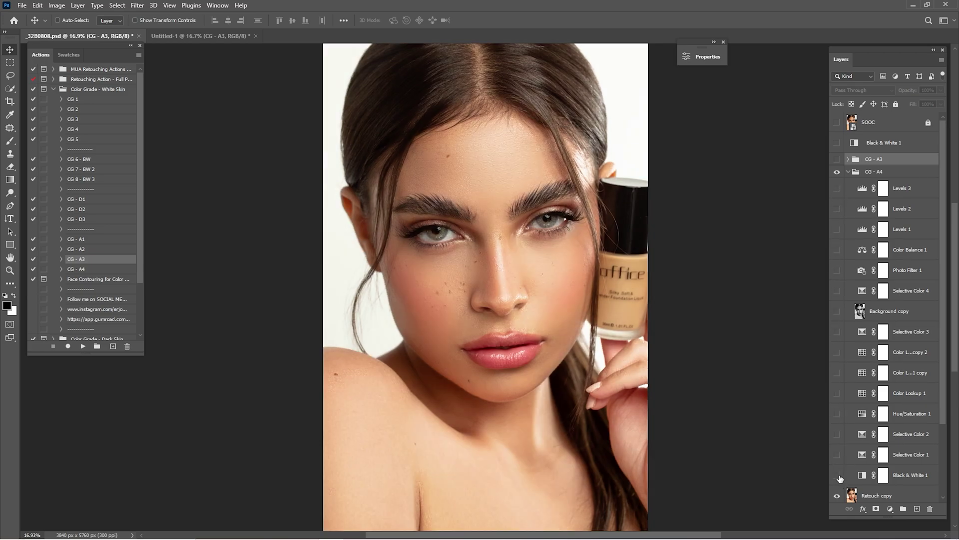
Turn on Black & White 1, Selective Color 1, Selective Color 2, Hue/Saturation 1 and Color Lookup 1 in the CG - A4 group, one by one
left_click(836, 474)
left_click(837, 454)
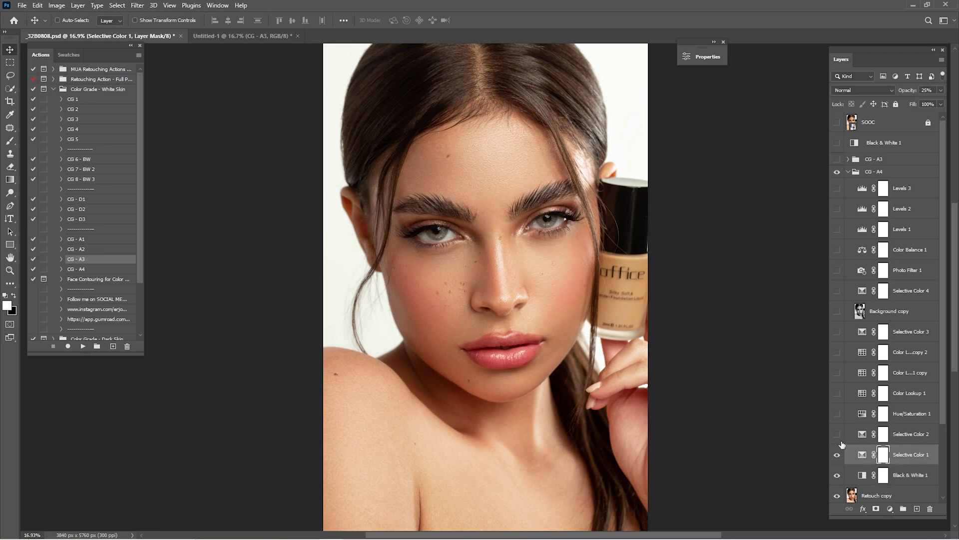
left_click(837, 434)
left_click(894, 435)
left_click(837, 413)
left_click(889, 413)
left_click(837, 393)
left_click(893, 393)
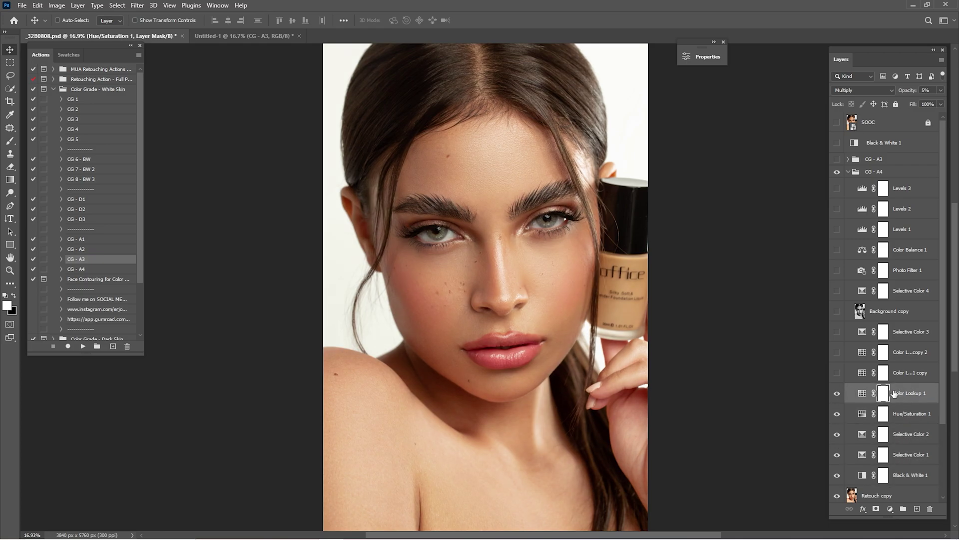
Preview Color Lookup 1 copy and hide it again, and turn on Color Lookup 1 copy 2, Selective Color 3 and Background copy in CG - A4
left_click(836, 373)
left_click(887, 373)
left_click(838, 372)
left_click(837, 352)
left_click(861, 352)
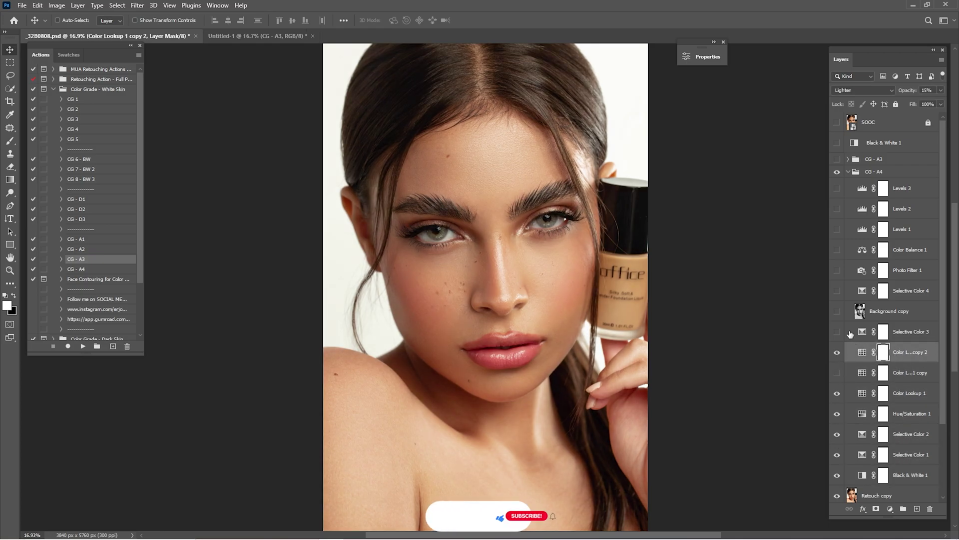
left_click(838, 332)
left_click(858, 330)
left_click(865, 312)
left_click(837, 311)
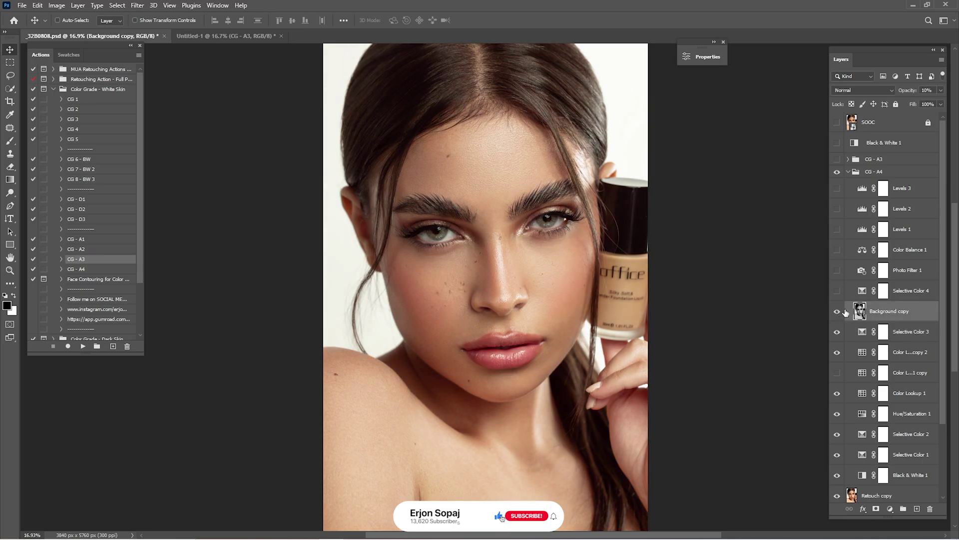
Turn on Selective Color 4, Photo Filter 1 and Color Balance 1 in the CG - A4 group
left_click(836, 290)
left_click(861, 288)
left_click(837, 270)
left_click(862, 269)
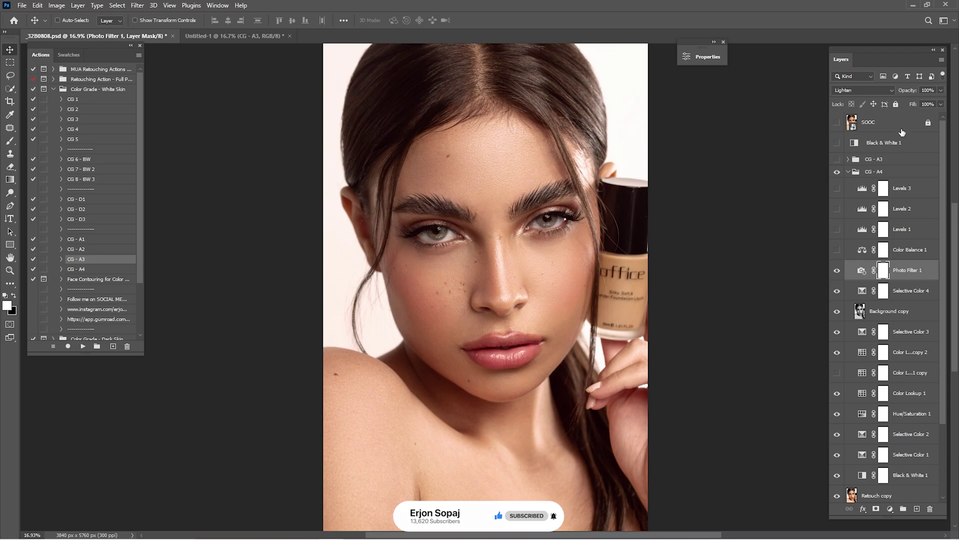
left_click(836, 249)
left_click(862, 248)
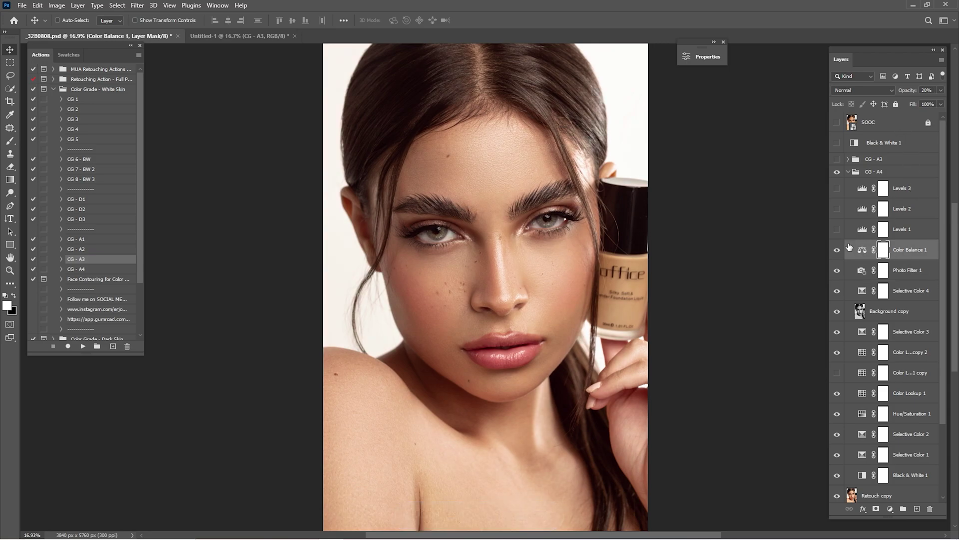
Turn on Levels 1, Levels 2 and Levels 3 in the CG - A4 group, and collapse the group
left_click(837, 229)
left_click(883, 229)
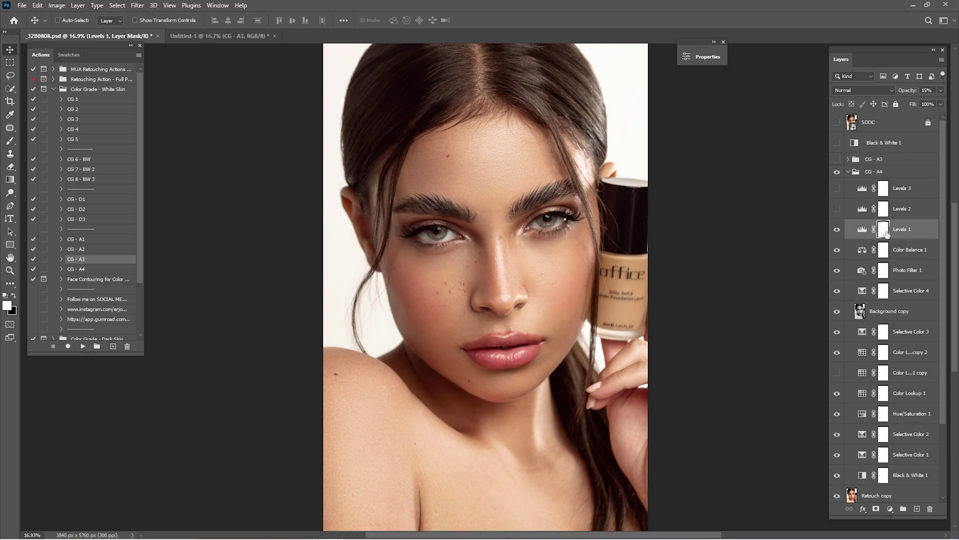
left_click(837, 208)
left_click(837, 188)
left_click(848, 172)
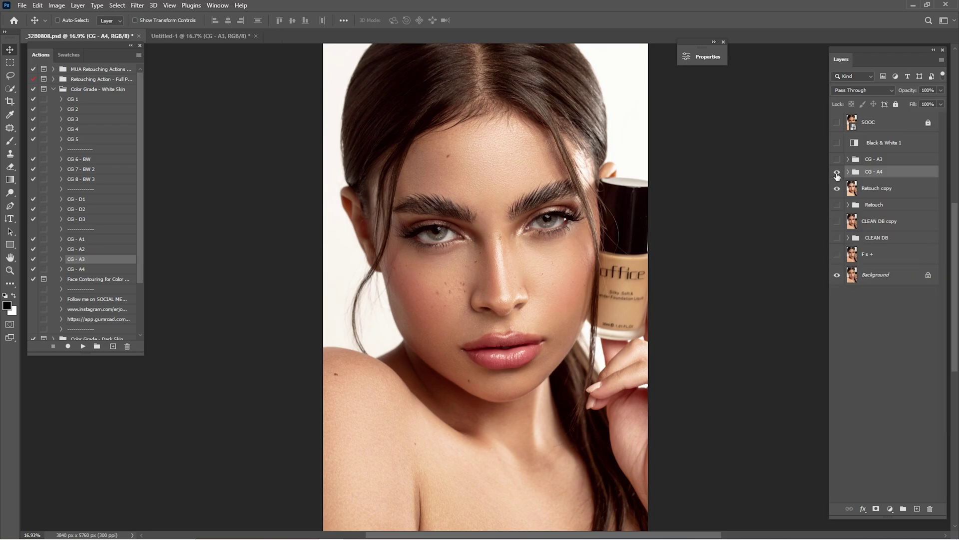
Compare the portrait with and without the CG - A4 group, and set the group's opacity to 75%
left_click(838, 174)
left_click(837, 174)
left_click(837, 173)
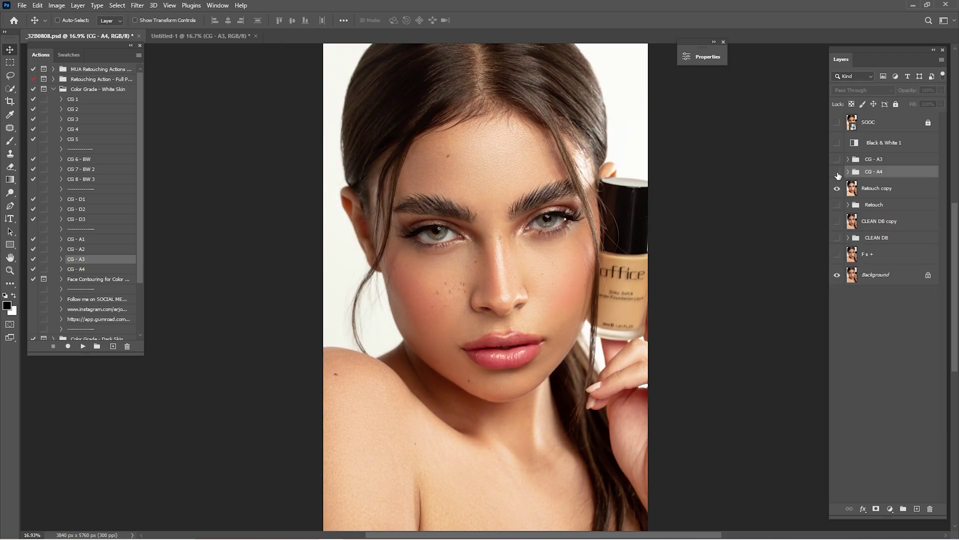
left_click(837, 173)
left_click(837, 173)
left_click(837, 174)
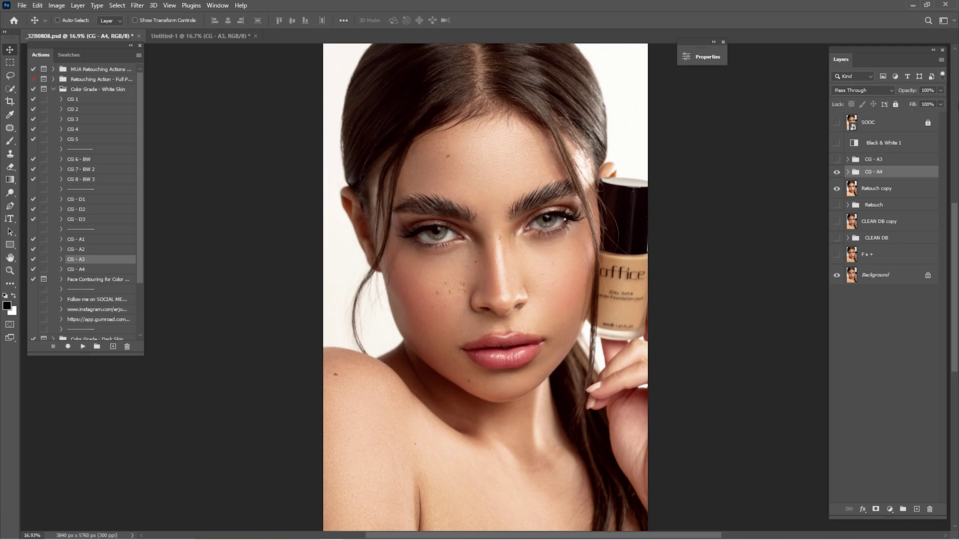
type("75")
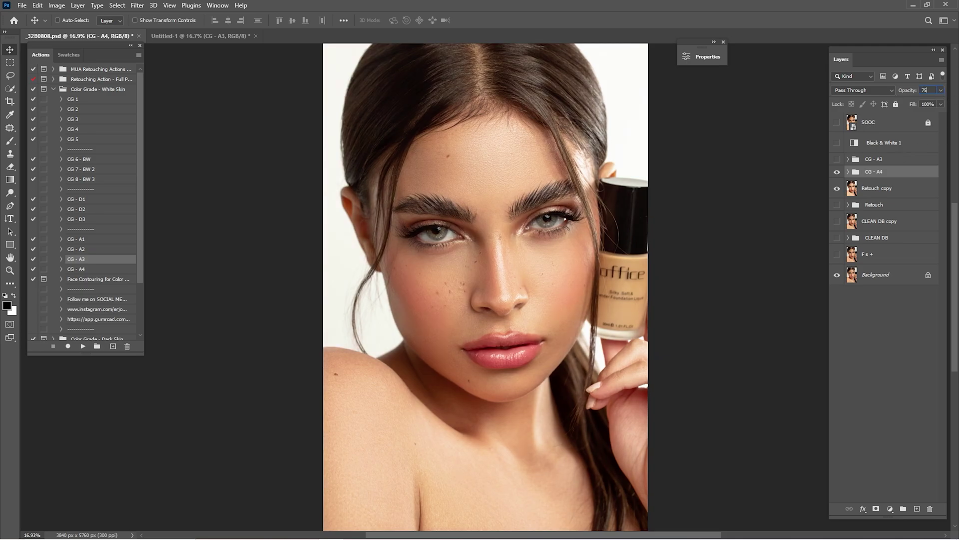
Show and expand the CG - A3 group, and hide its adjustment layers
left_click(865, 160)
left_click(838, 159)
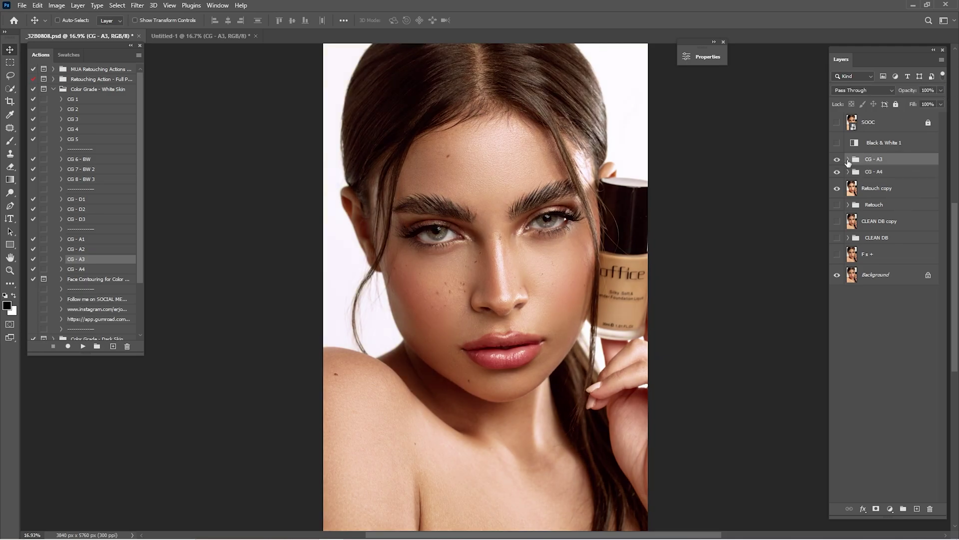
left_click(848, 159)
left_click_drag(836, 259, 840, 299)
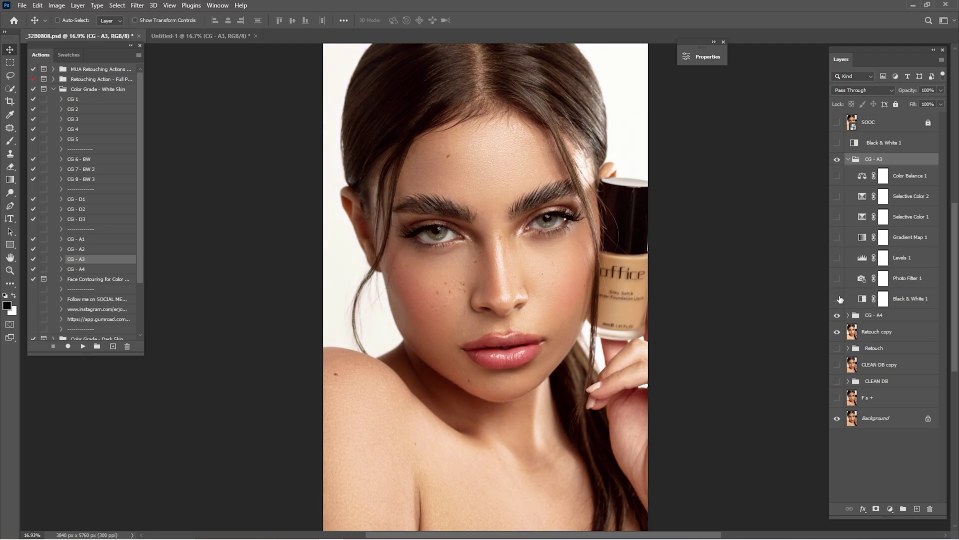
Turn on Black & White 1, Photo Filter 1 and Levels 1 in the CG - A3 group
left_click(840, 299)
left_click(860, 298)
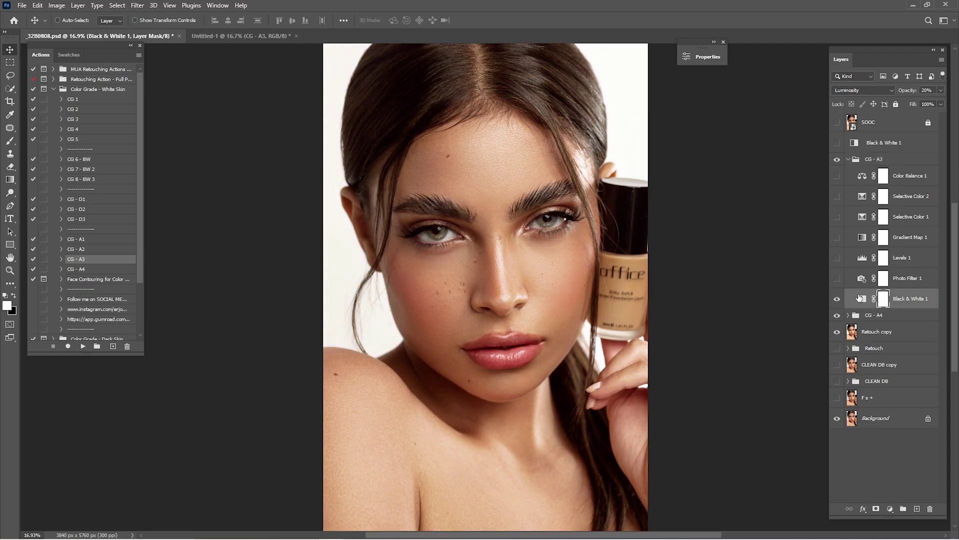
left_click(837, 278)
left_click(883, 278)
left_click(837, 258)
left_click(892, 257)
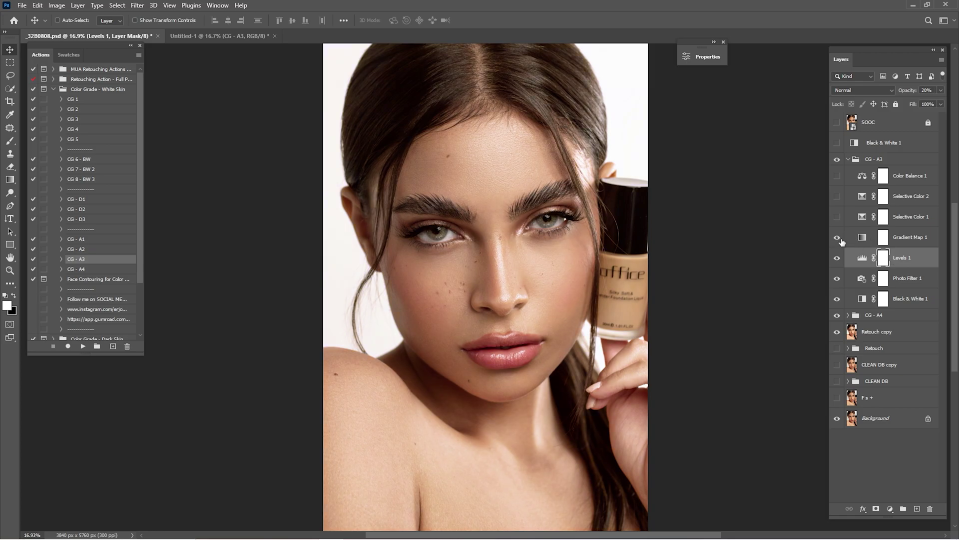
Turn on Selective Color 1, Selective Color 2 and Color Balance 1 in the CG - A3 group
left_click(837, 216)
left_click(884, 216)
left_click(837, 196)
left_click(878, 200)
left_click(837, 176)
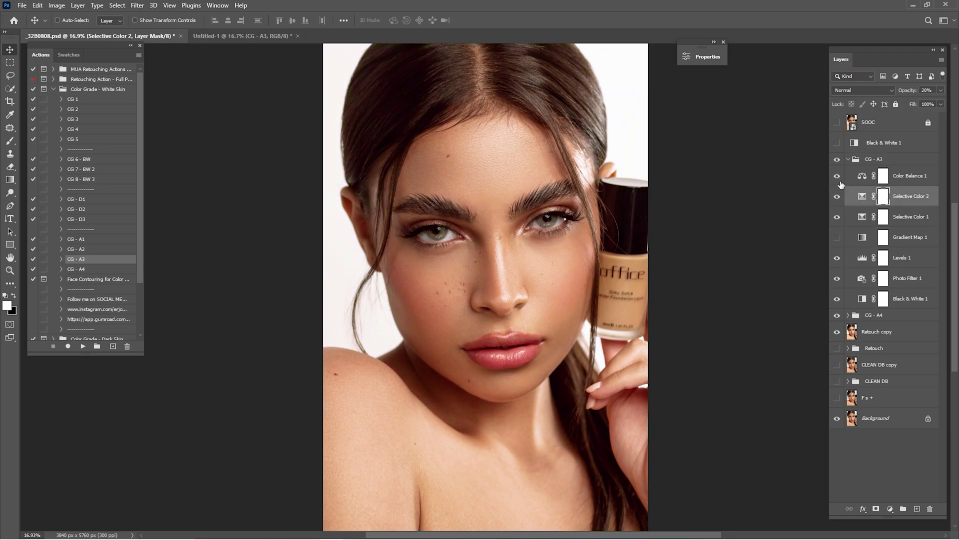
Set the opacity of Color Balance 1 in CG - A3 to 60%, and compare the portrait with and without that group
left_click(859, 173)
left_click_drag(925, 95, 911, 163)
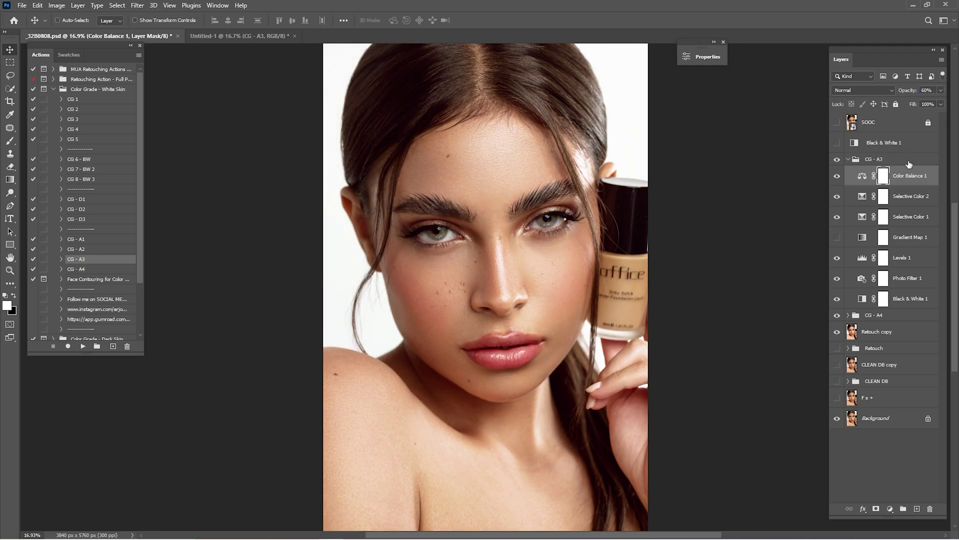
left_click(837, 159)
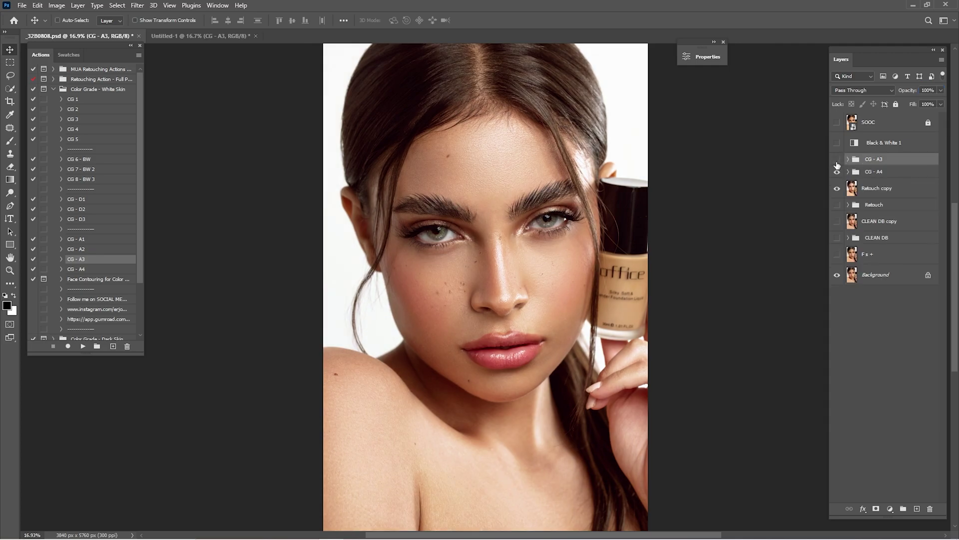
left_click(837, 159)
Add a Color Balance adjustment layer above CG - A3 and set its Highlights to Cyan/Red +10 and Yellow/Blue -21
left_click(889, 508)
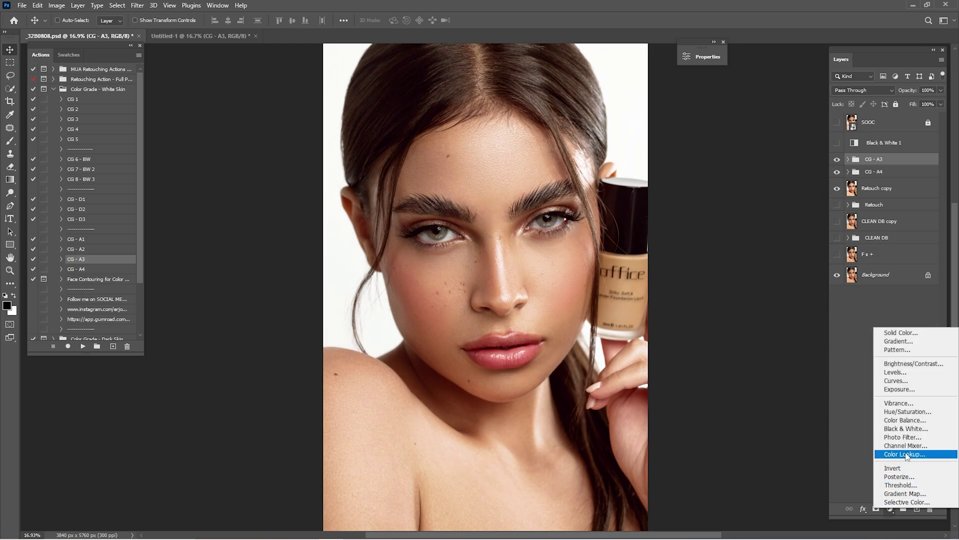
left_click(920, 423)
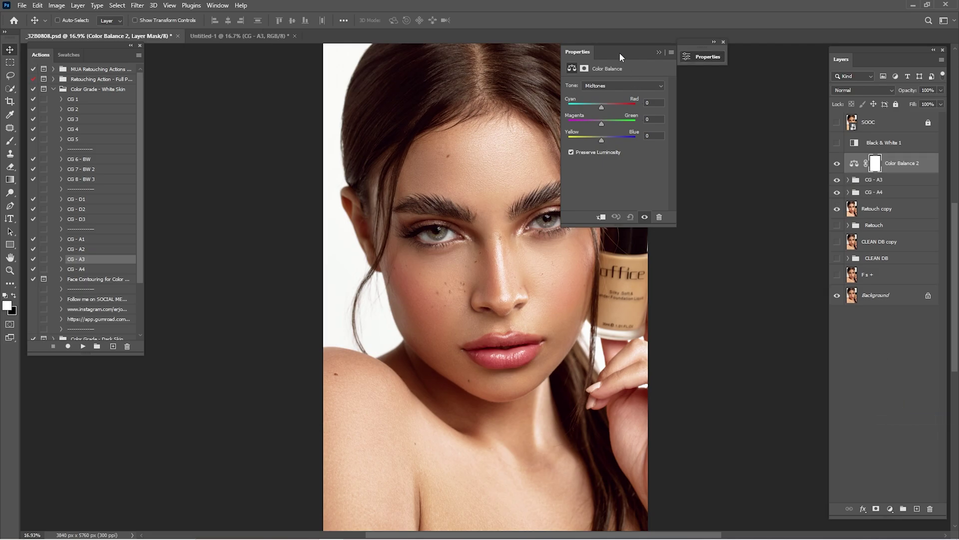
left_click_drag(620, 52, 754, 66)
left_click(750, 99)
left_click(740, 120)
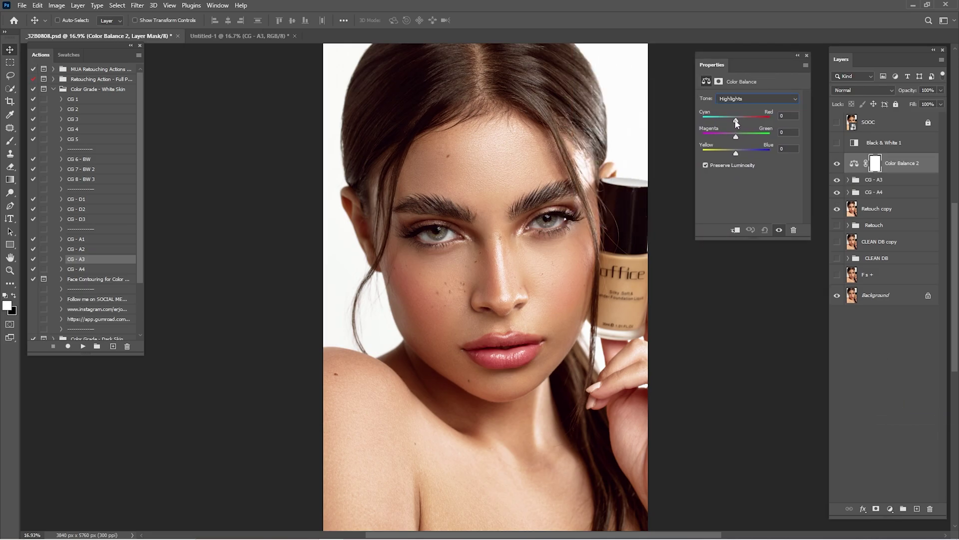
left_click_drag(736, 122, 729, 154)
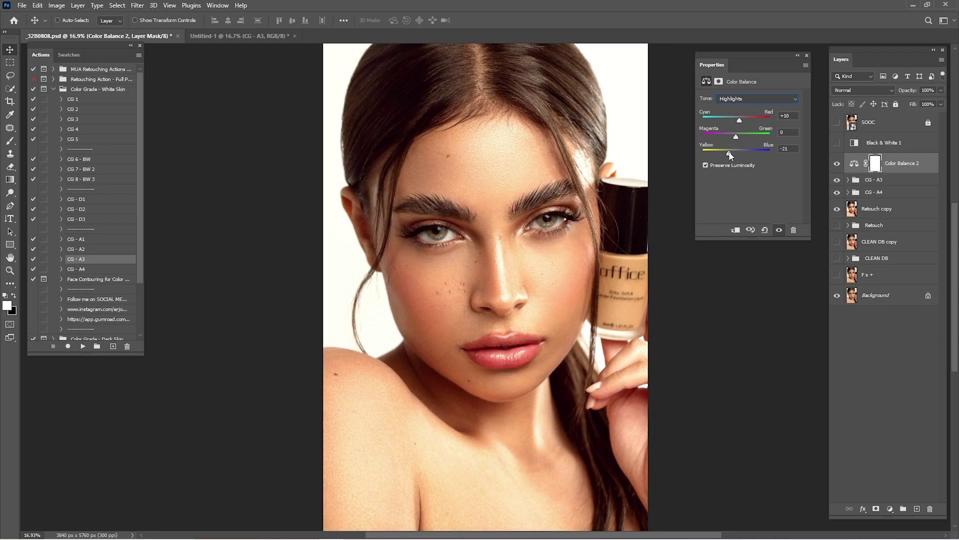
Collapse the Color Balance settings and set the new adjustment layer's opacity to 20%
left_click(798, 56)
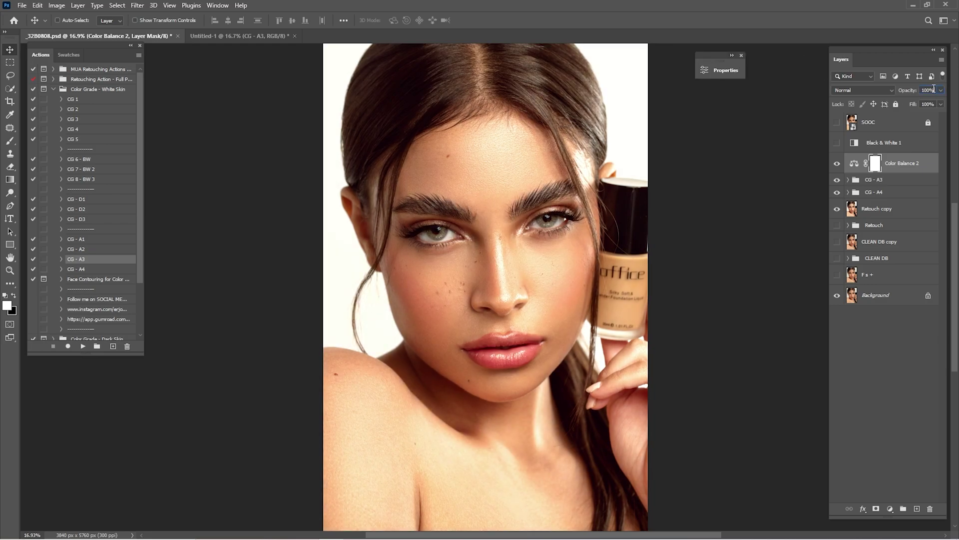
type("20")
key("Return")
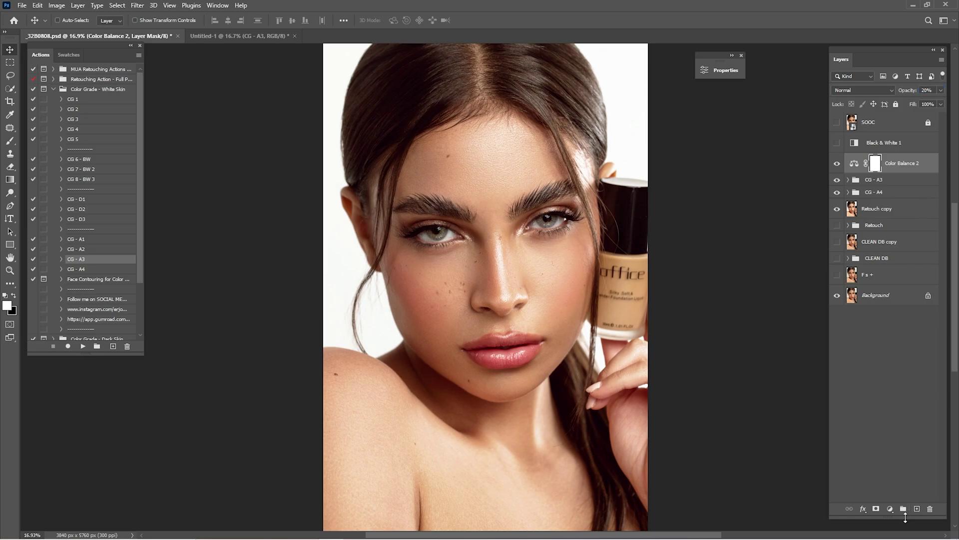
Add another Color Balance adjustment layer on top of the previous one and set its blending mode to Soft Light
left_click(890, 508)
left_click(900, 422)
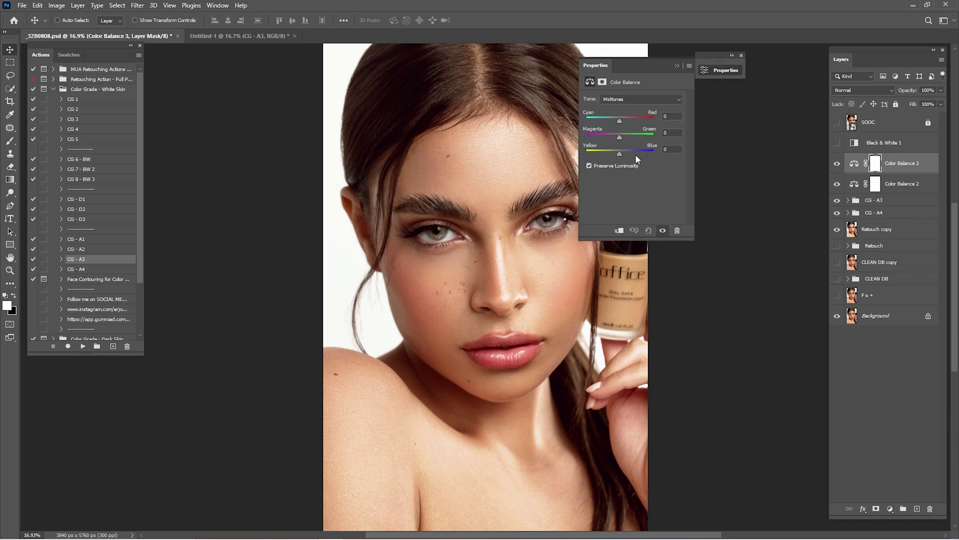
left_click_drag(619, 119, 620, 158)
left_click(678, 67)
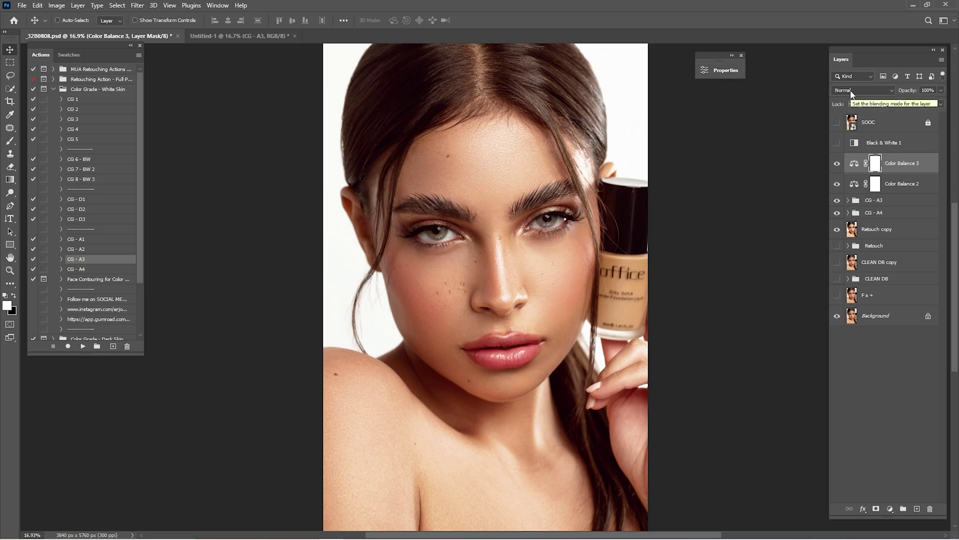
left_click(851, 90)
left_click(852, 220)
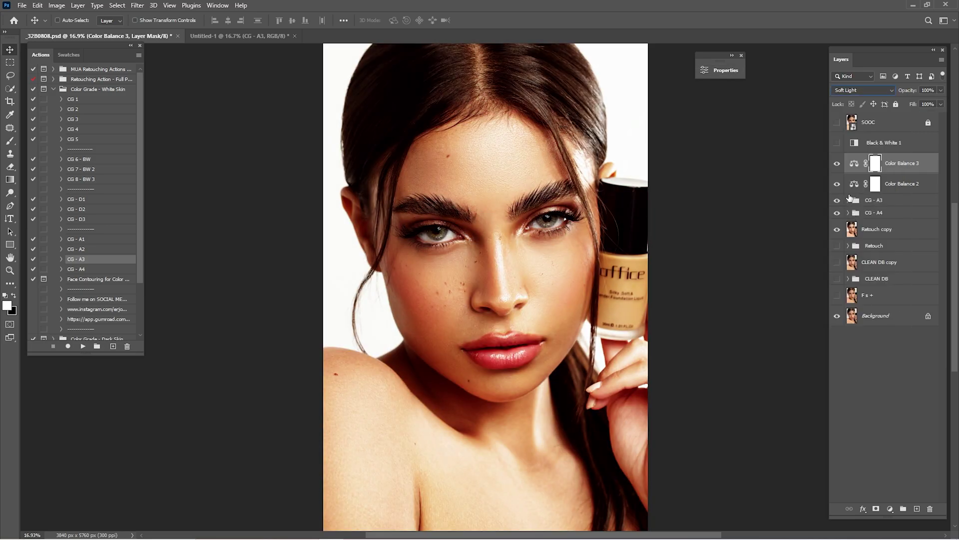
Compare the portrait with and without the Soft Light Color Balance layer and set that layer's opacity to 20%
left_click(837, 164)
left_click(837, 164)
left_click(928, 90)
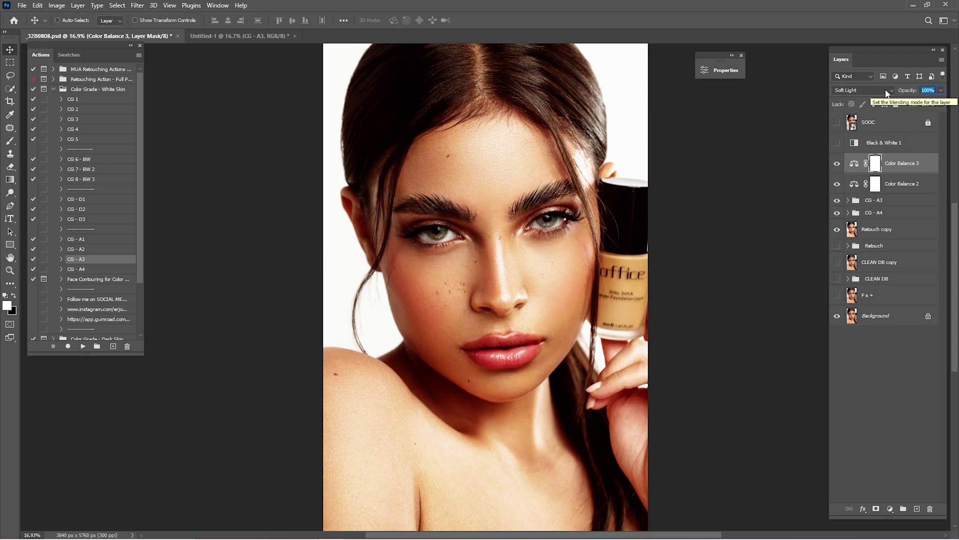
type("20")
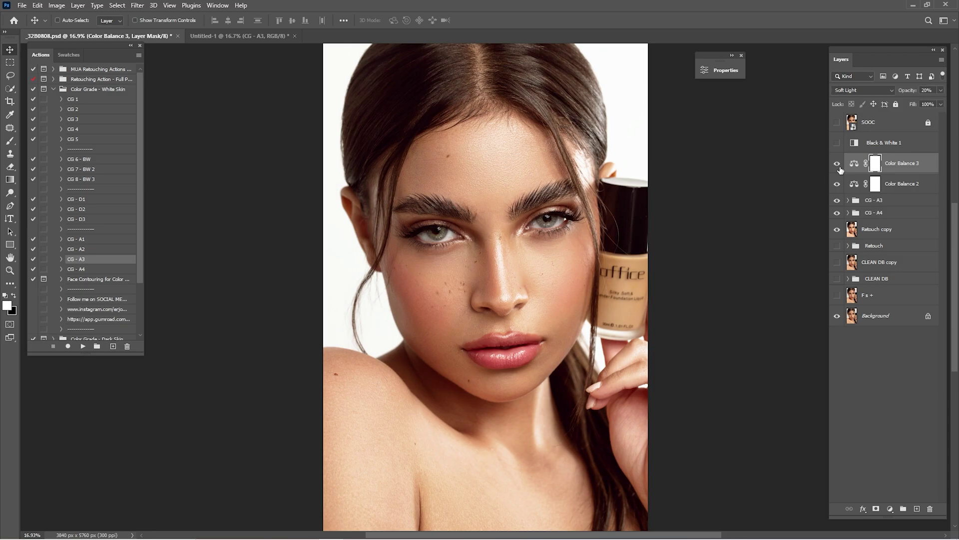
Add another Color Balance adjustment layer on top and adjust the Cyan/Red and Yellow/Blue balance of its Shadows
left_click(890, 508)
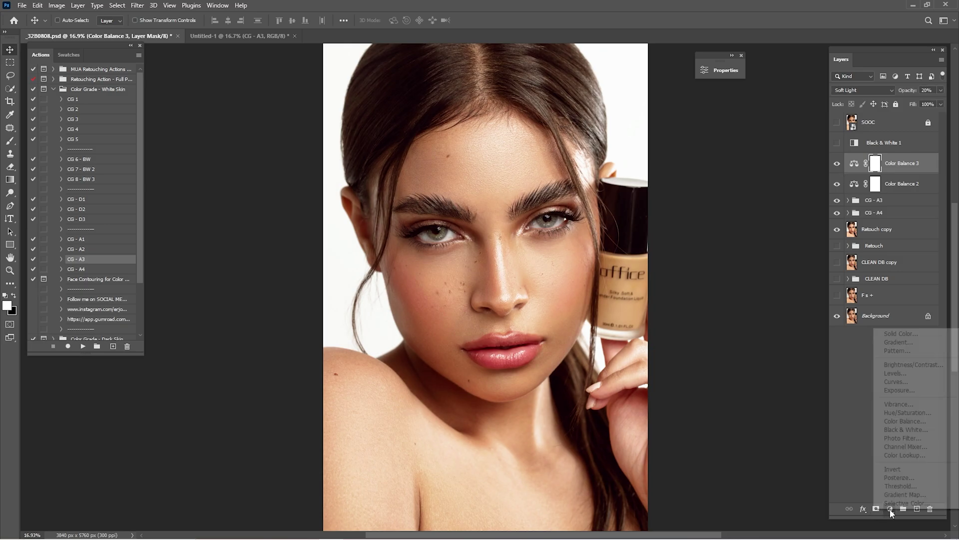
left_click(920, 422)
left_click(631, 102)
left_click(625, 103)
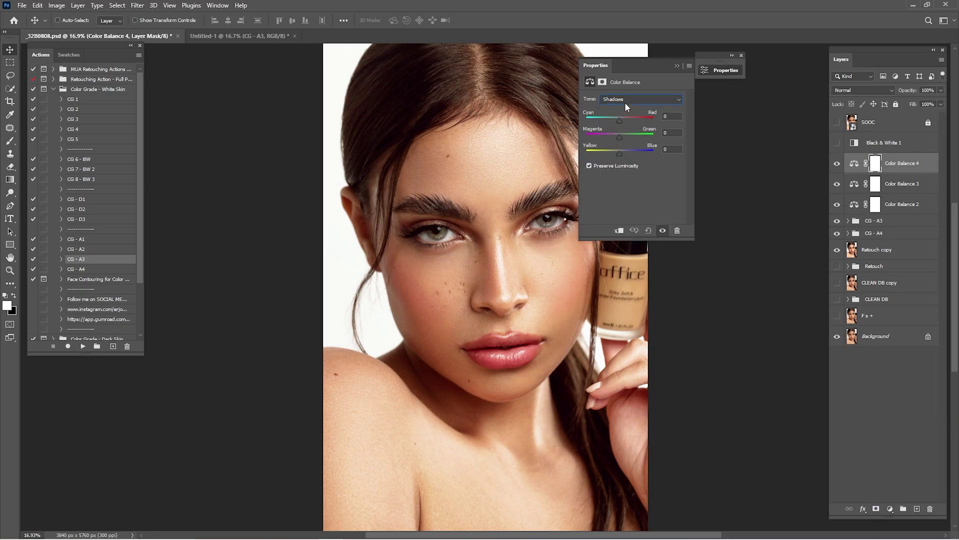
left_click_drag(645, 66, 749, 70)
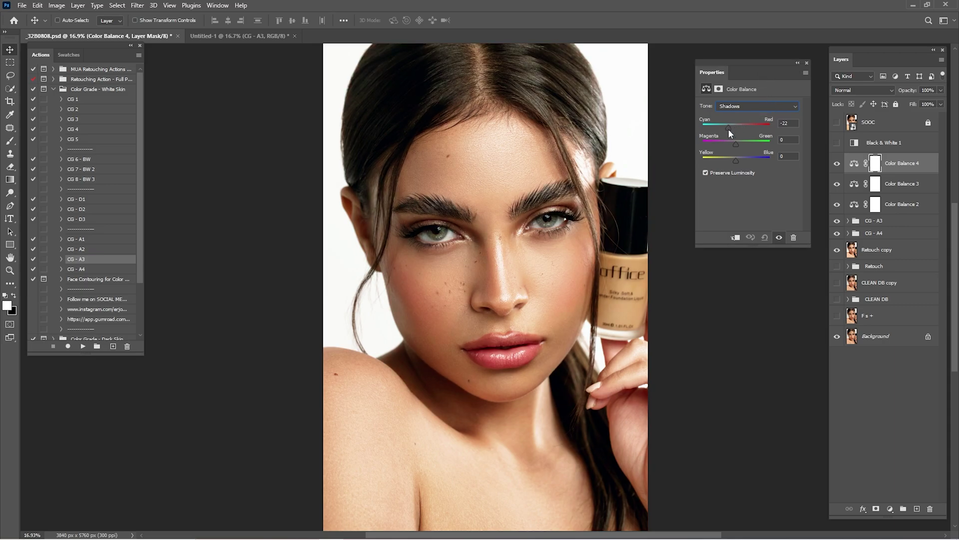
left_click_drag(728, 129, 736, 128)
left_click_drag(735, 159, 742, 168)
left_click(798, 62)
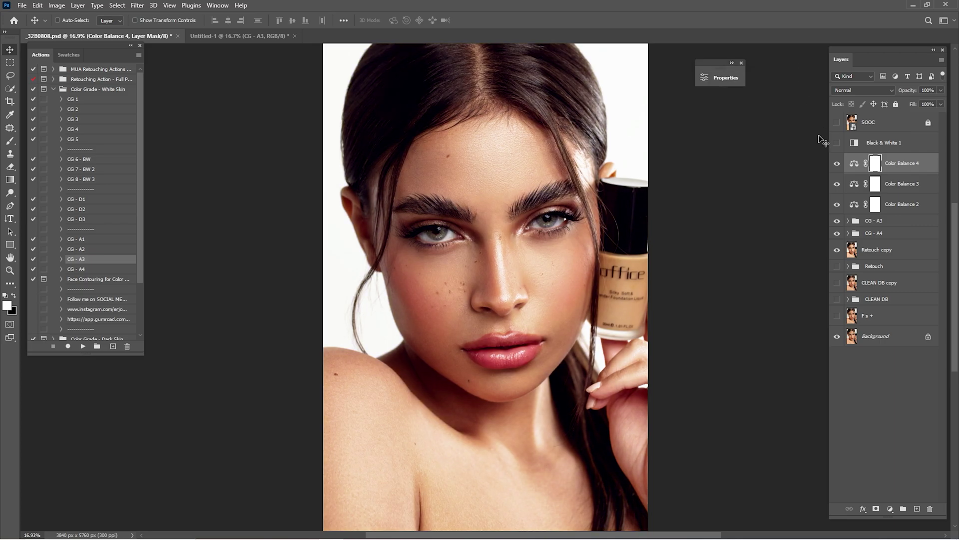
Compare the portrait with and without the Shadows Color Balance layer and set that layer's opacity to 35%
left_click(834, 161)
left_click(834, 161)
left_click(836, 162)
left_click(934, 91)
type("35")
key("Return")
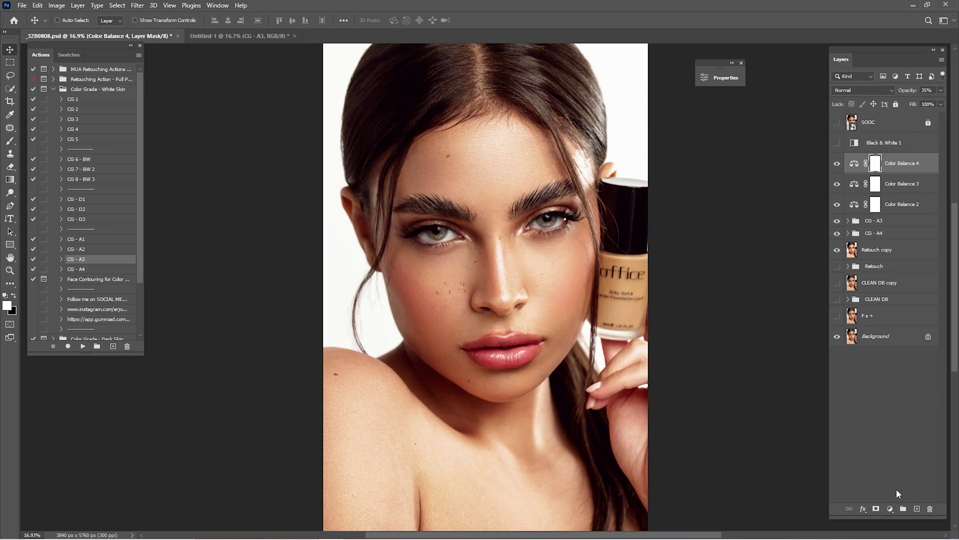
Add a Selective Color adjustment layer, adjust its Yellows, and set the layer's opacity to 33%
left_click(890, 508)
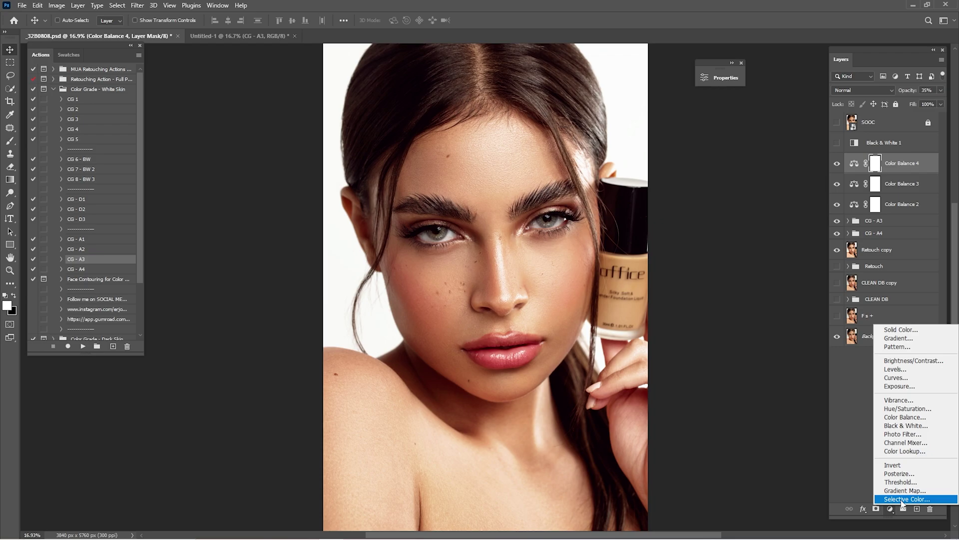
left_click(902, 498)
left_click_drag(637, 74, 739, 75)
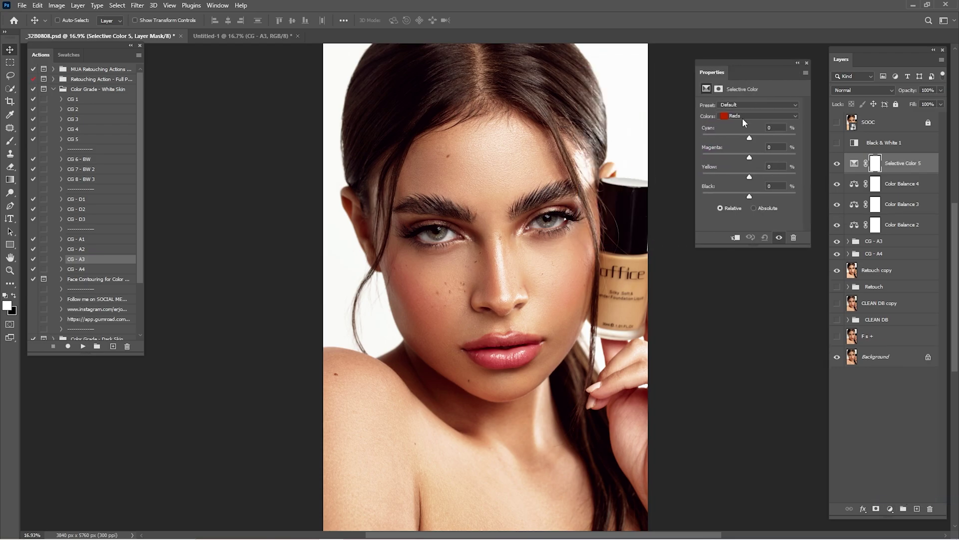
left_click(743, 118)
left_click(740, 133)
left_click_drag(750, 138, 760, 180)
left_click(797, 63)
left_click(931, 90)
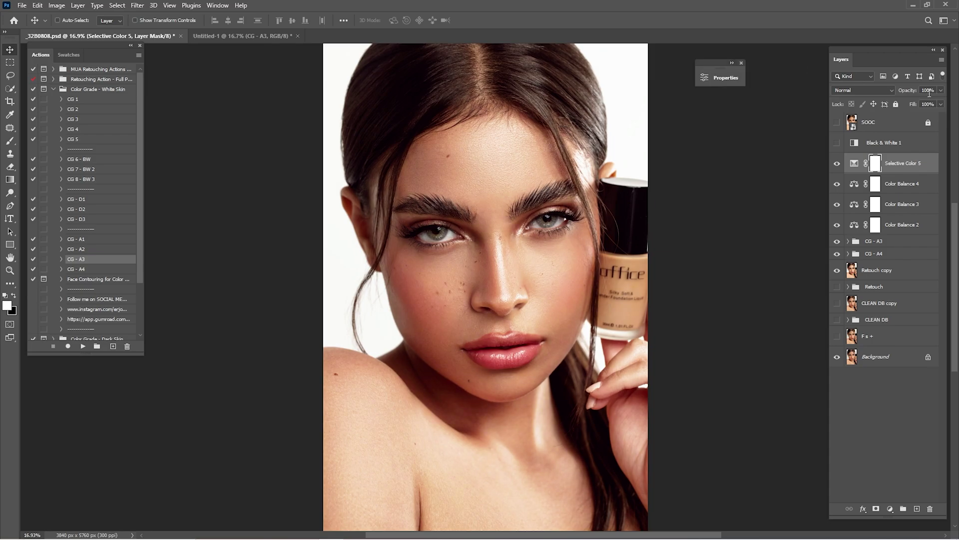
type("33")
Add a second Selective Color adjustment layer and set its Reds to Cyan +1, Magenta +4 and Yellow +2
left_click(890, 508)
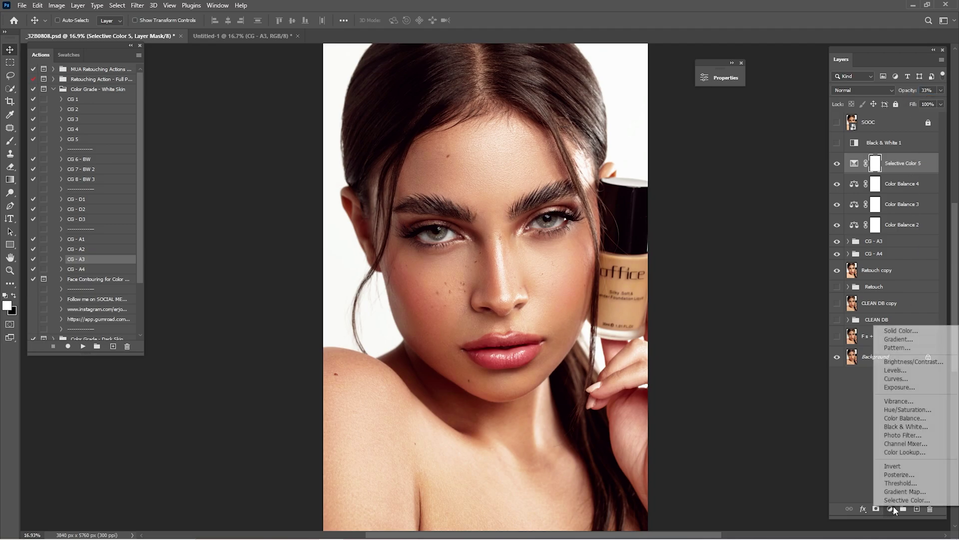
left_click(904, 500)
left_click(631, 116)
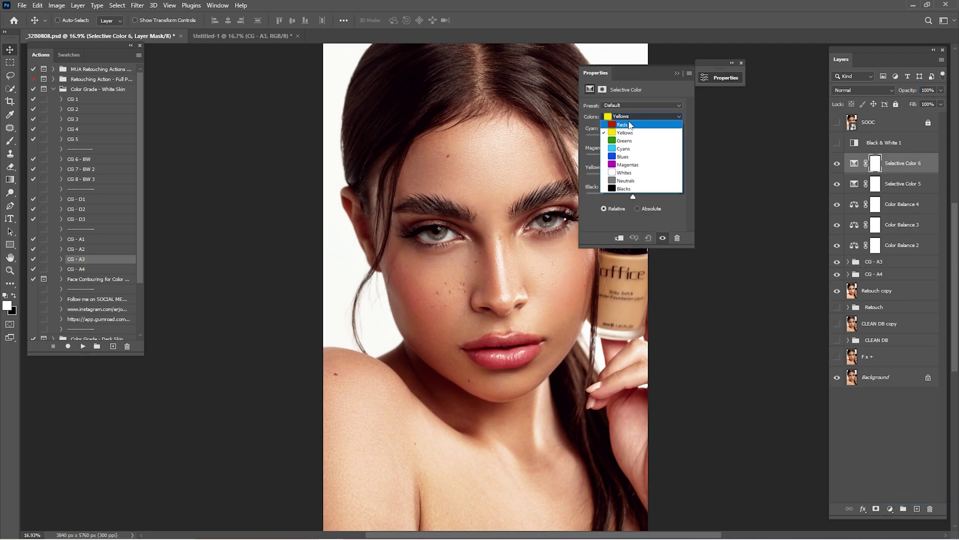
left_click(629, 117)
left_click(727, 74)
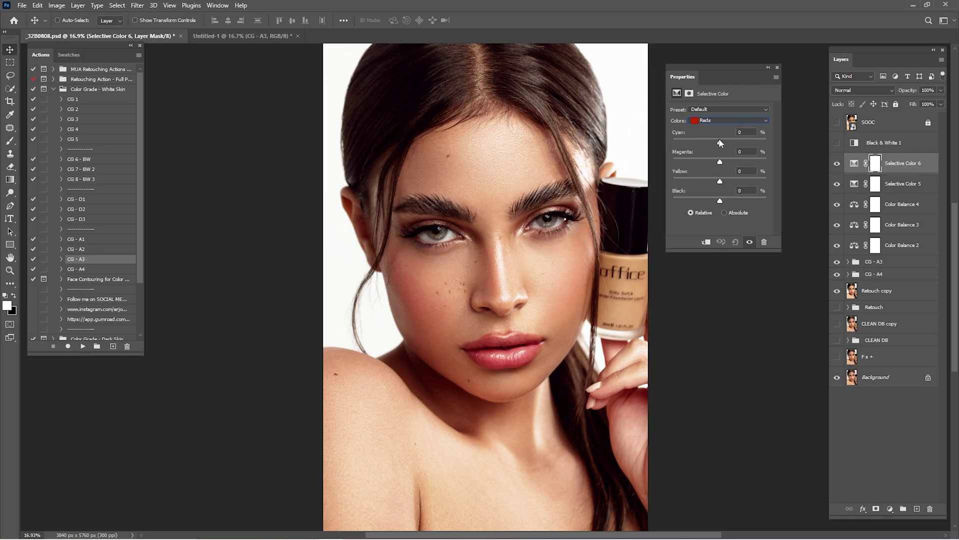
left_click_drag(720, 142, 722, 163)
left_click(768, 67)
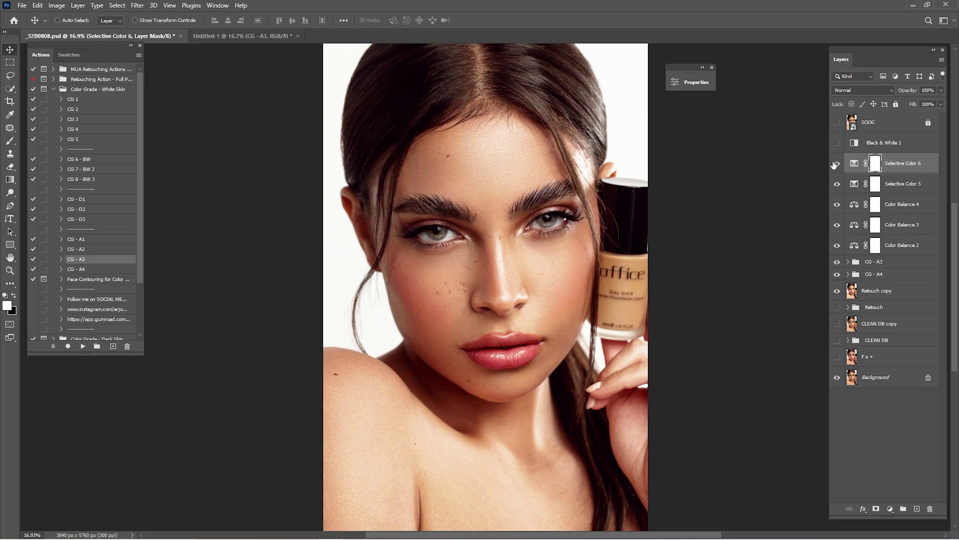
Set the opacity of the Reds Selective Color layer to 20%
left_click(932, 89)
type("20")
key("Return")
Add a Black & White adjustment layer above the Selective Color layers and set its blending mode to Luminosity
left_click(890, 508)
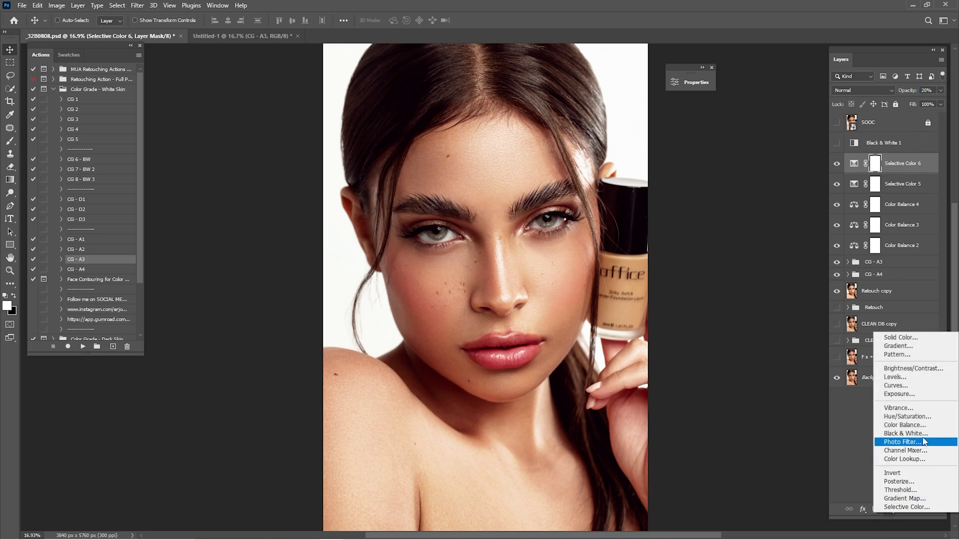
left_click(906, 432)
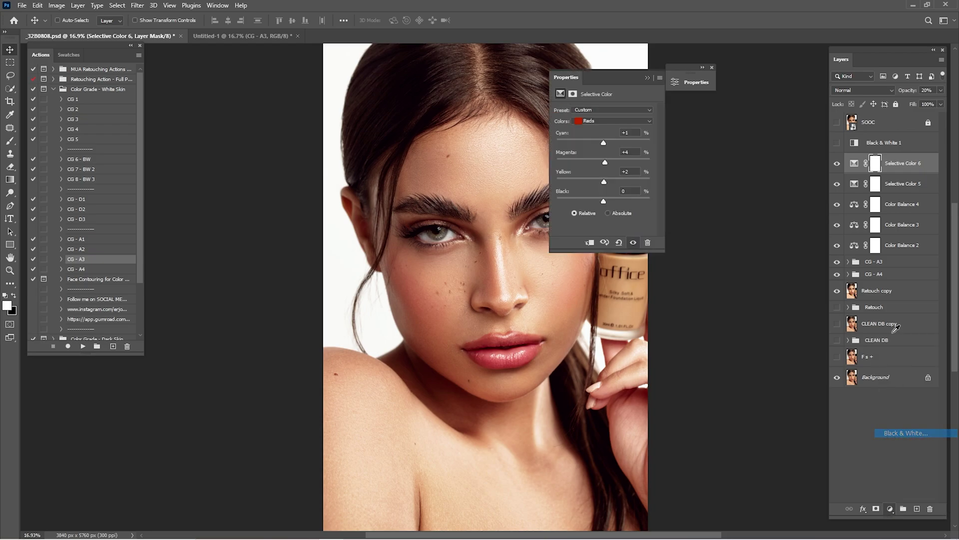
left_click(856, 89)
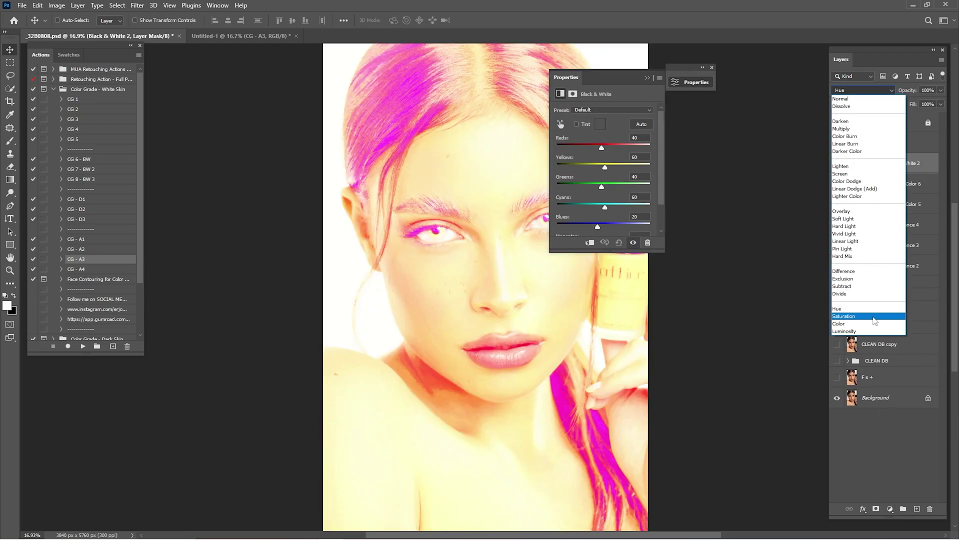
left_click(852, 328)
left_click_drag(606, 73, 742, 73)
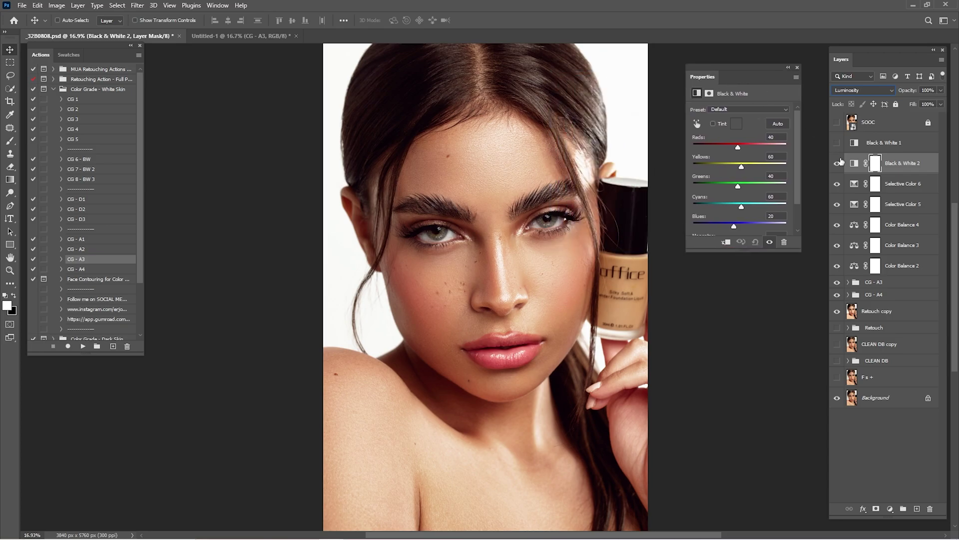
Compare the Luminosity Black & White layer's effect, and set its Reds to 43 and Yellows to about 25
left_click(838, 167)
left_click(838, 166)
left_click_drag(739, 147, 739, 169)
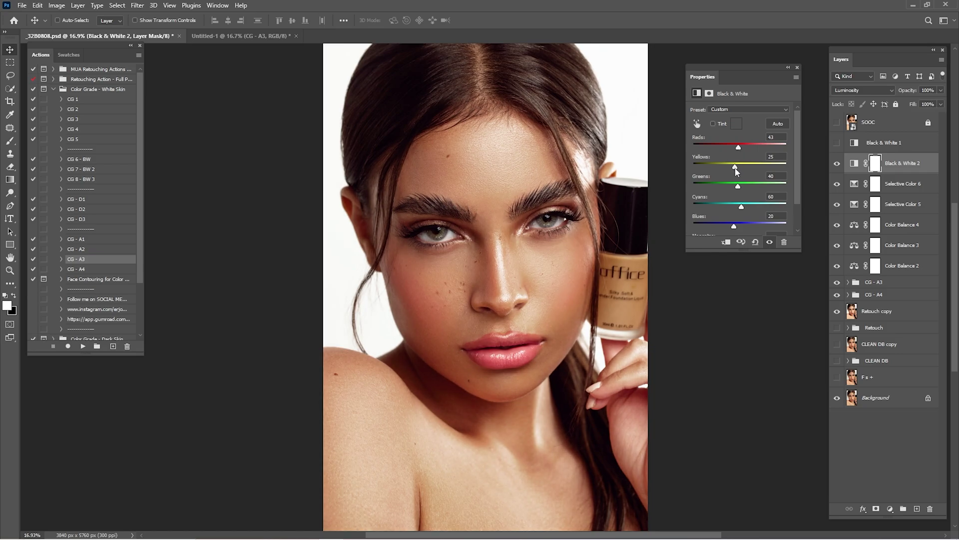
left_click(791, 69)
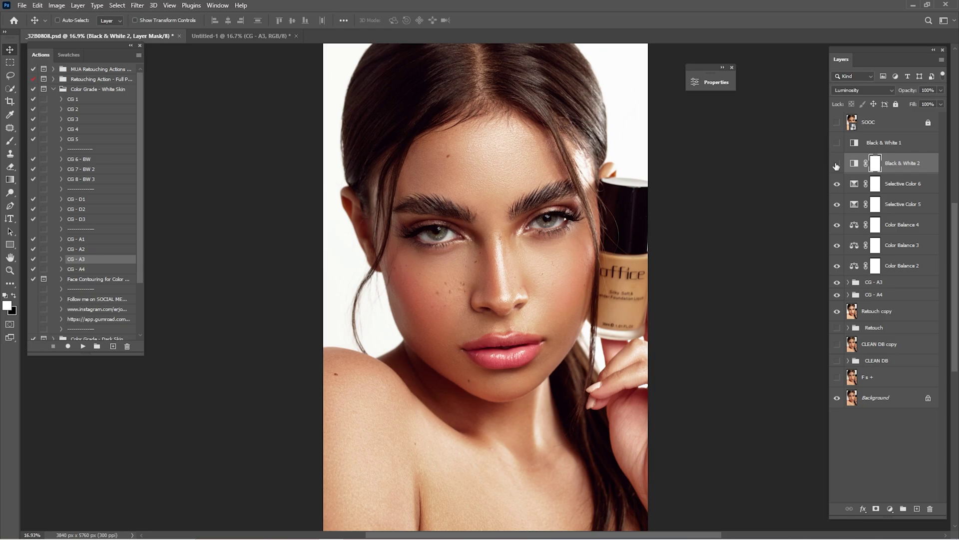
Toggle the adjusted Black & White layer to compare its effect and set its opacity to 25%
left_click(836, 164)
left_click(836, 164)
left_click(837, 163)
left_click(836, 164)
left_click(929, 91)
type("25")
key("Return")
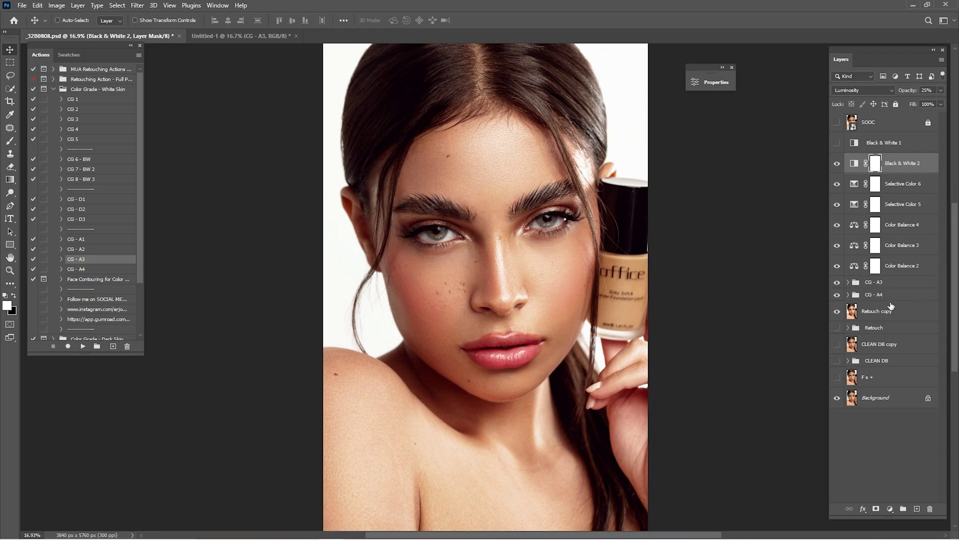
Duplicate the Retouch copy layer and group the duplicate with all grading layers up to Black & White 2 as Color Grade
left_click(878, 313)
mouse_move(877, 314)
left_mouse_down()
mouse_move(902, 502)
mouse_move(916, 508)
left_mouse_up()
left_click(901, 168, "shift")
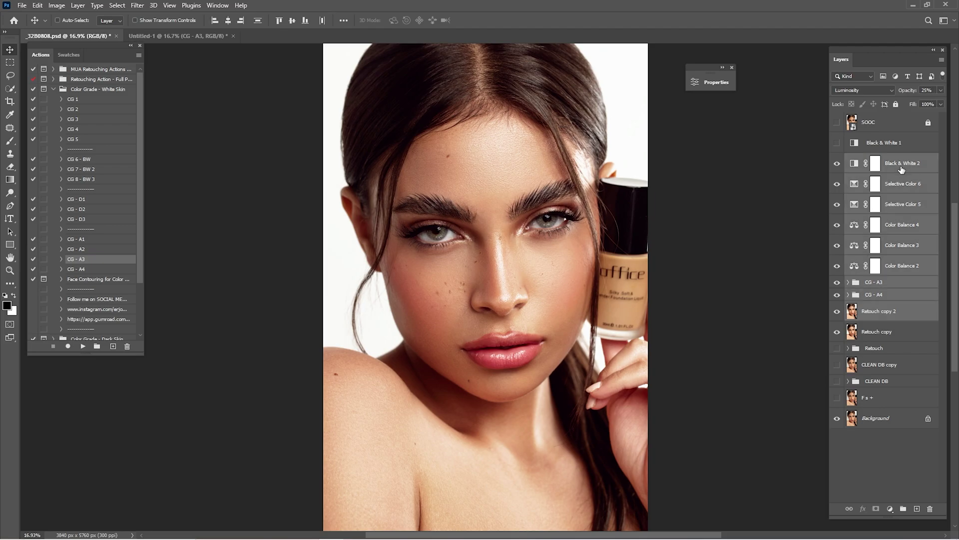
right_click(891, 166)
left_click(802, 174)
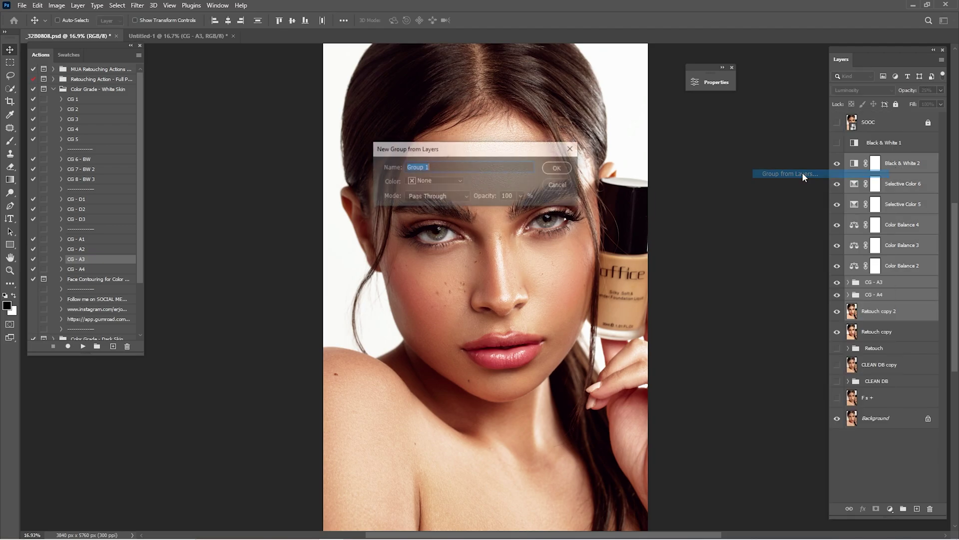
type("Color Grade")
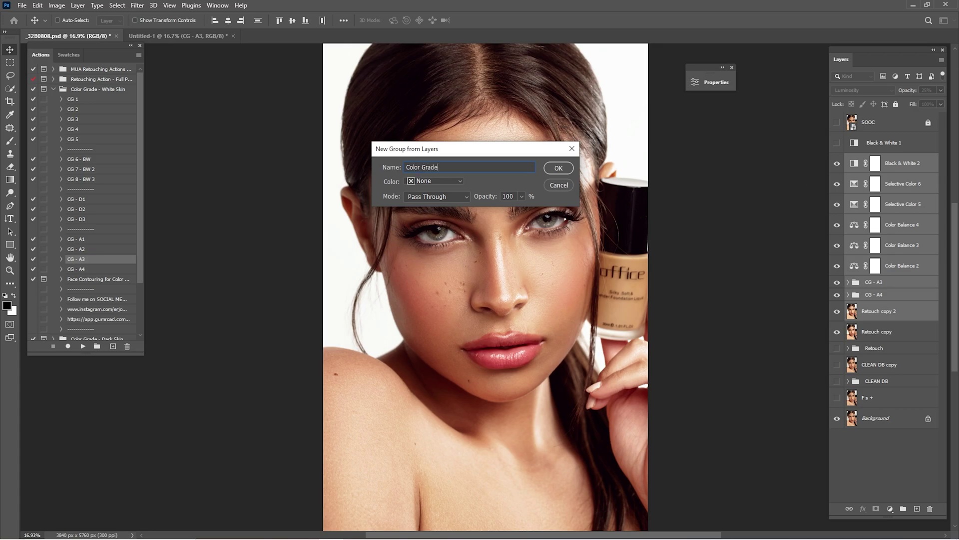
key("Return")
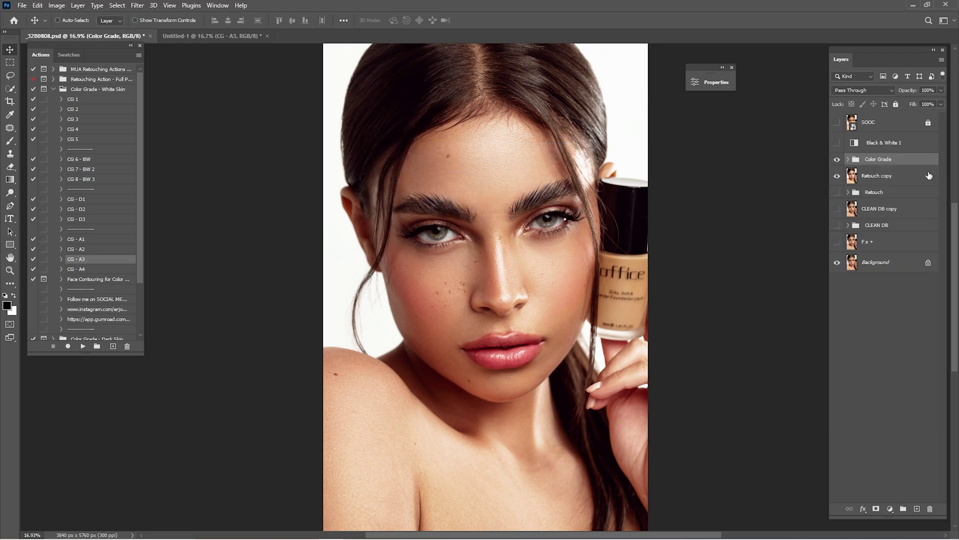
Merge a duplicate of the Color Grade group into a single layer and hide the original group
left_click_drag(886, 161, 916, 509)
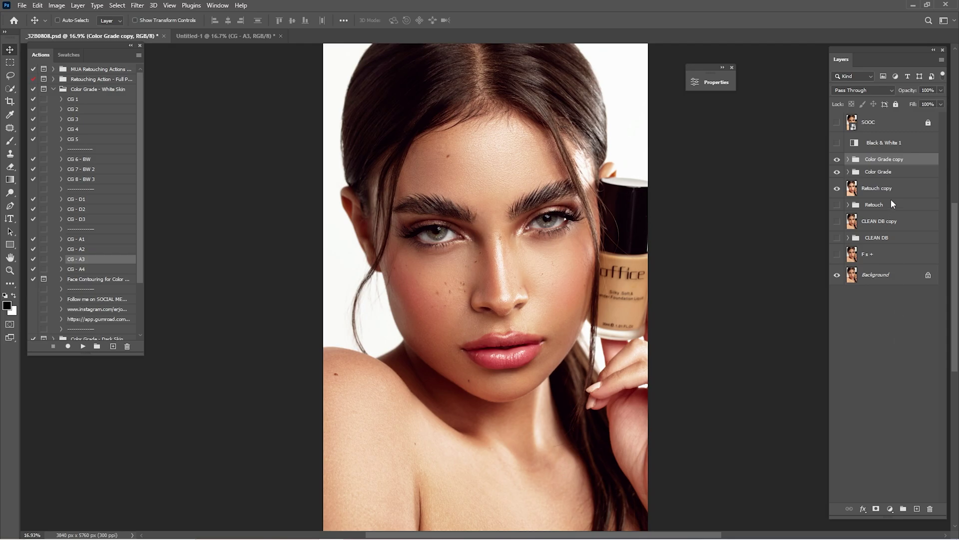
right_click(884, 160)
left_click(810, 460)
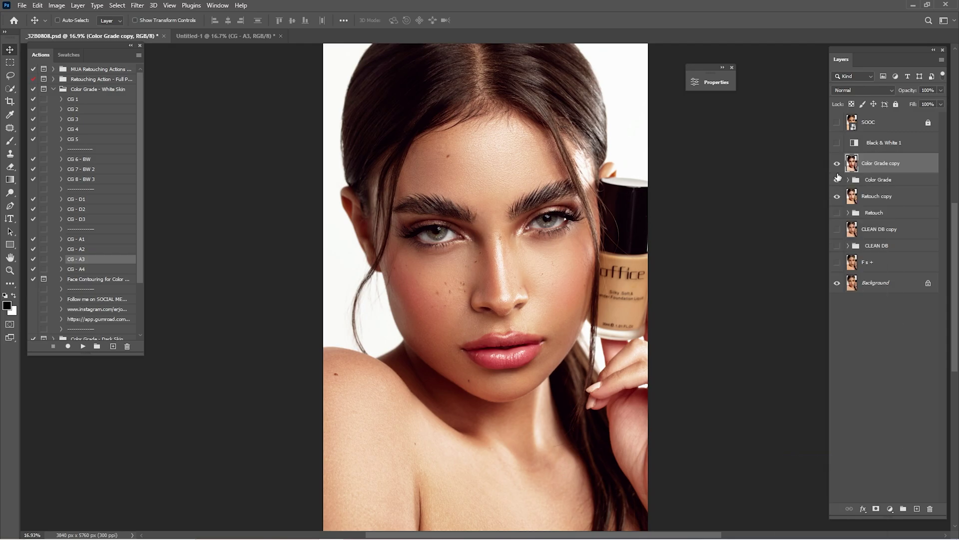
Compare the portrait with and without the merged Color Grade copy layer
left_click(837, 164)
left_click(837, 165)
left_click(837, 165)
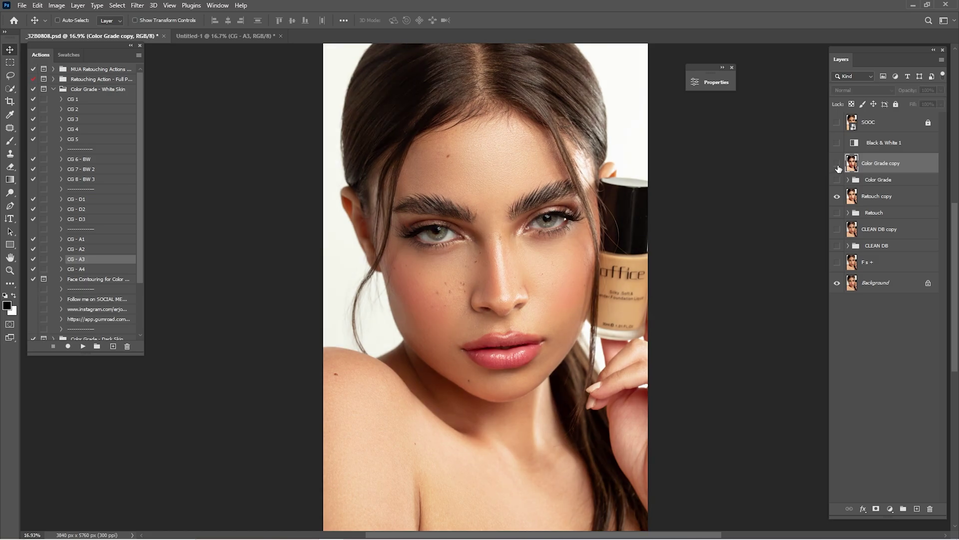
left_click(837, 164)
left_click(837, 165)
left_click(837, 165)
Compare the graded portrait with the SOOC original and the ungraded retouch, leaving the Color Grade copy layer selected and shown
left_click(855, 125)
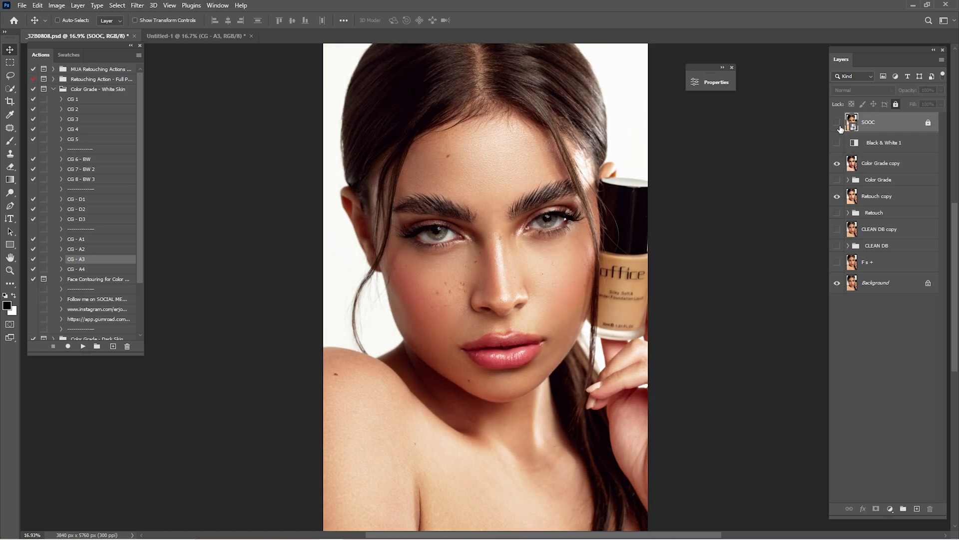
left_click(837, 123)
left_click(837, 123)
left_click(837, 163)
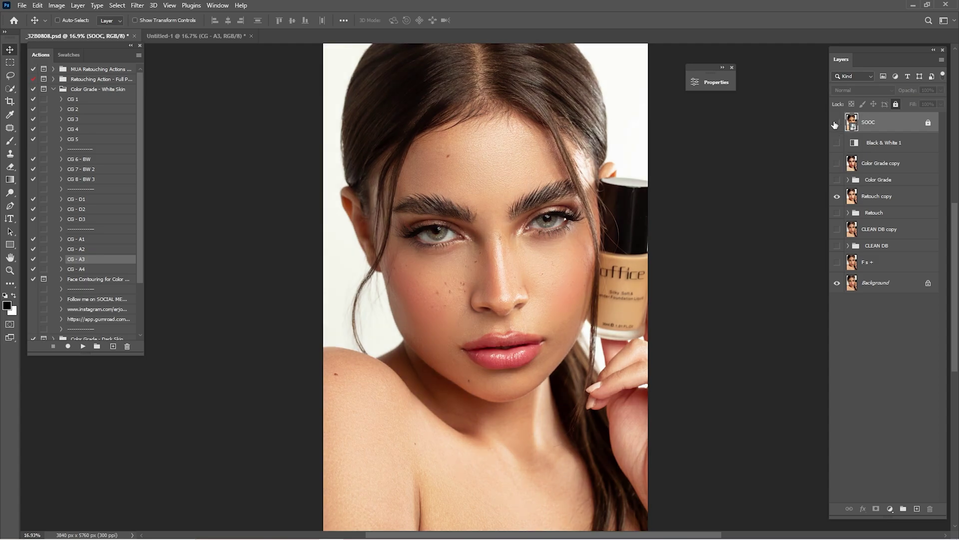
left_click(862, 169)
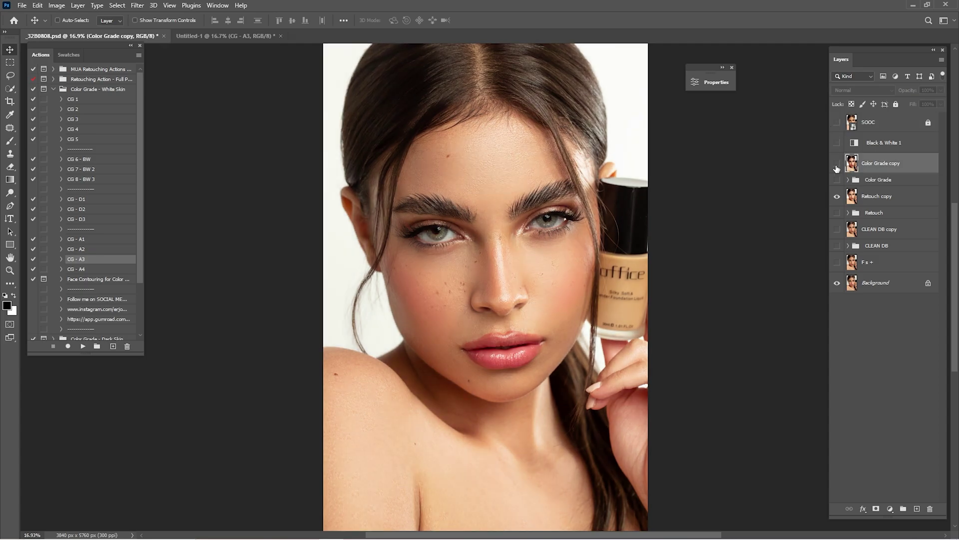
left_click(837, 164)
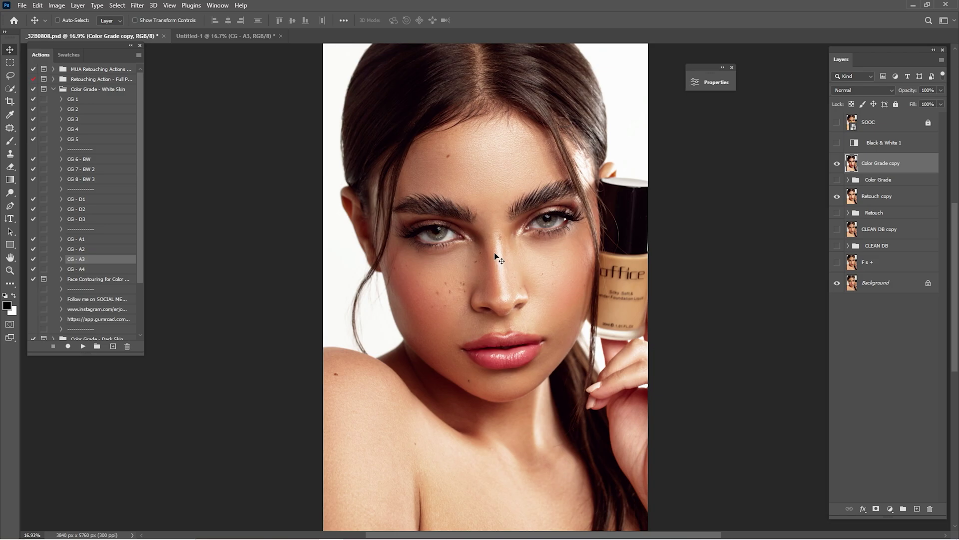
Compare the eyes and nose close up between the SOOC original and the final grade, and return to the full portrait
key("z")
left_click_drag(491, 195, 532, 196)
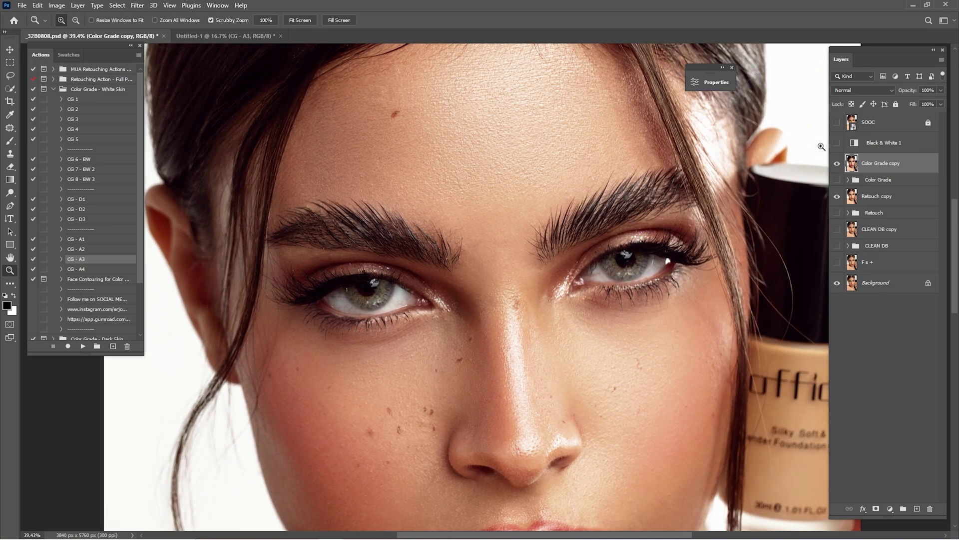
left_click(836, 126)
left_click(837, 126)
left_click(838, 126)
left_click(838, 126)
key("ctrl+0")
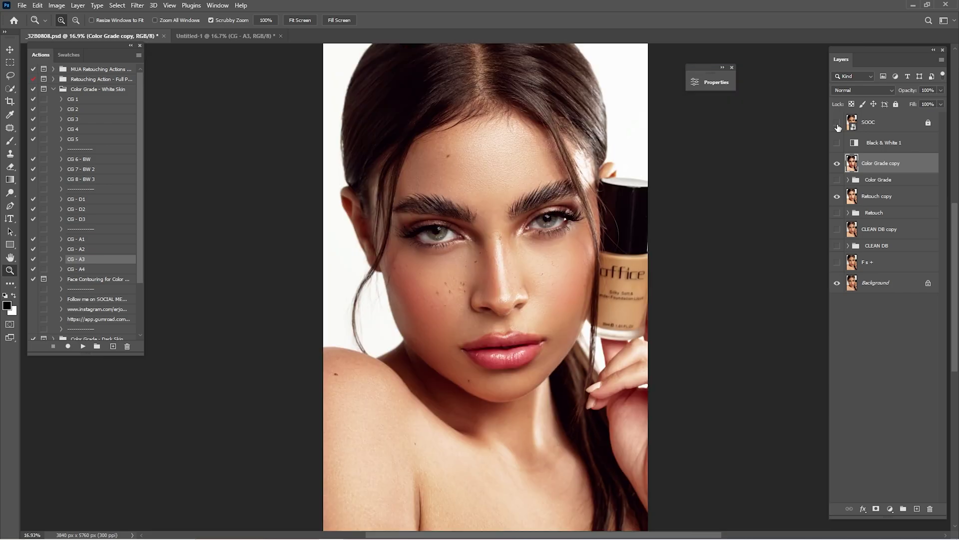